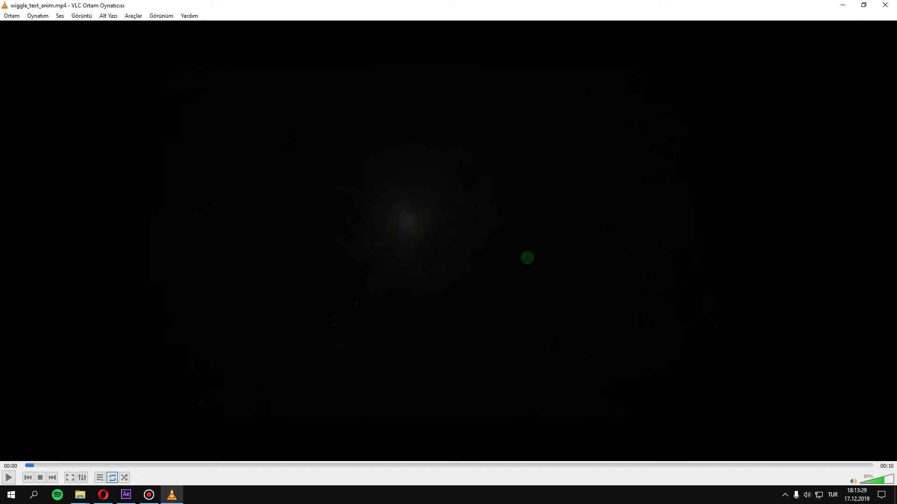
- Play wiggle_text_anim.mp4 in VLC to watch the finished STUDIO NICOMEDIA intro
{"action": "key", "text": "space"}
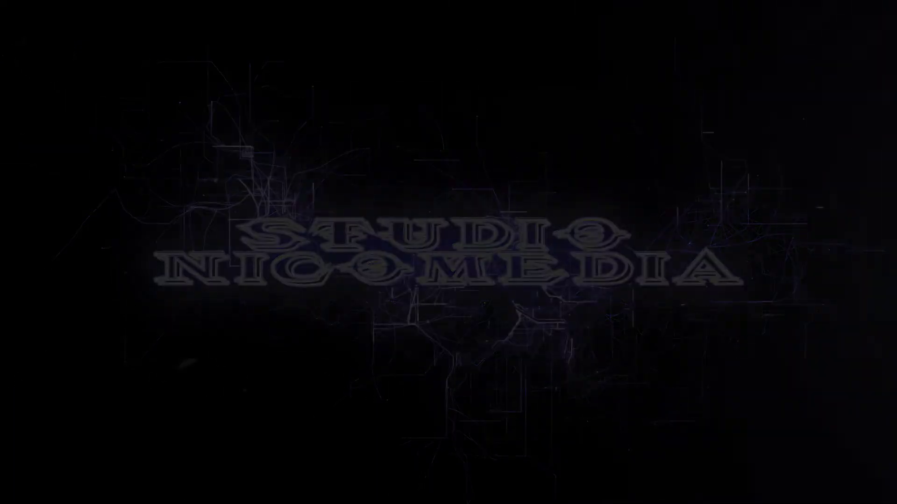
{"action": "left_click", "coordinate": [886, 6]}
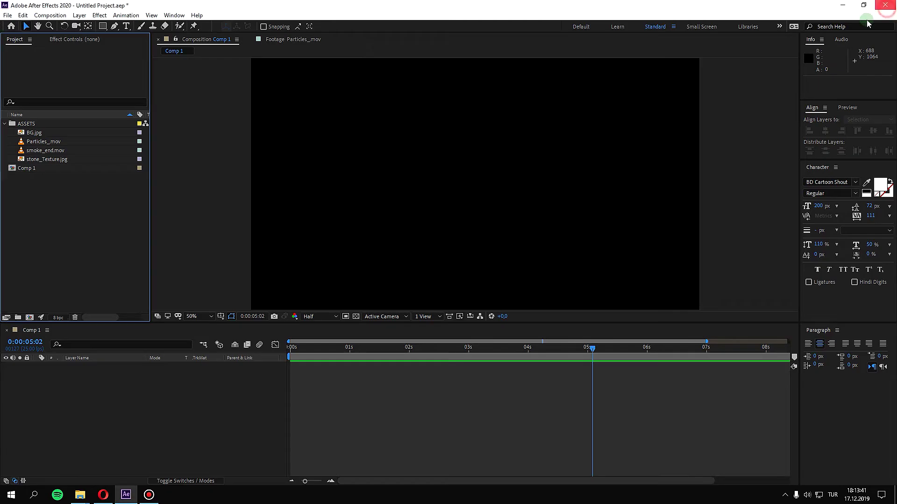
{"action": "right_click", "coordinate": [222, 239]}
{"action": "left_click", "coordinate": [266, 255]}
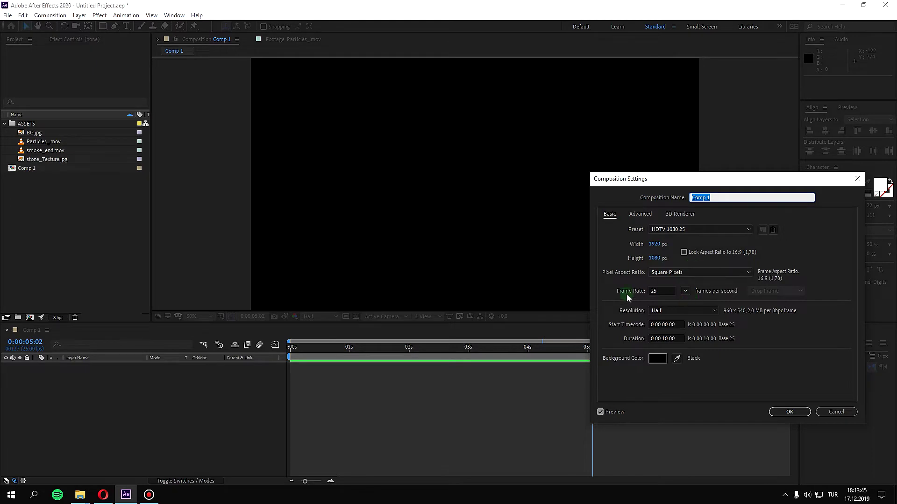
{"action": "left_click", "coordinate": [789, 411]}
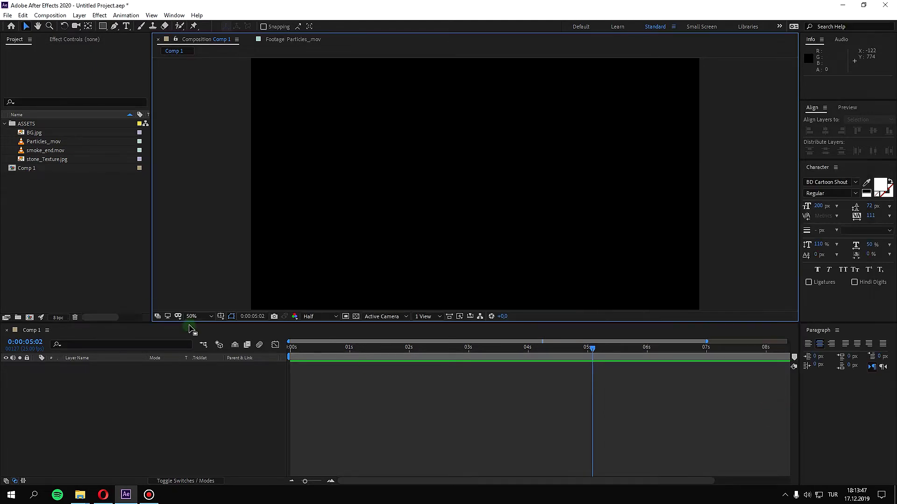
{"action": "double_click", "coordinate": [36, 135]}
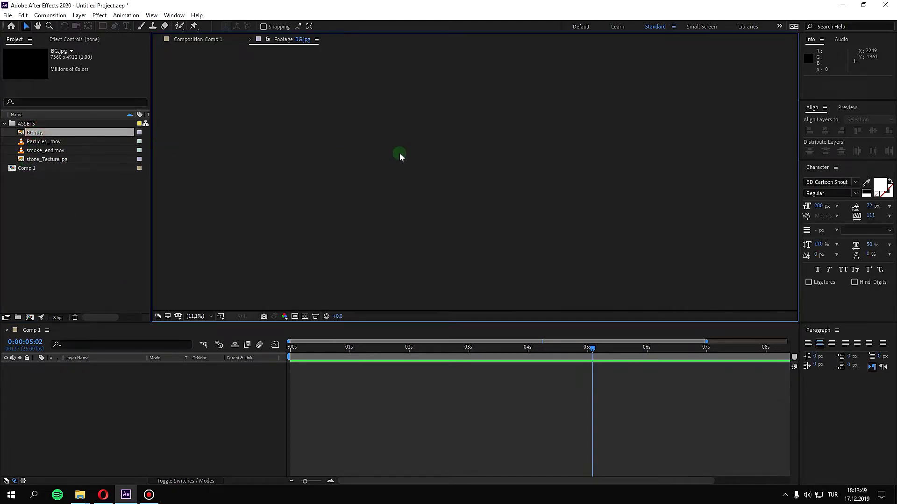
{"action": "double_click", "coordinate": [54, 144]}
{"action": "key", "text": "space"}
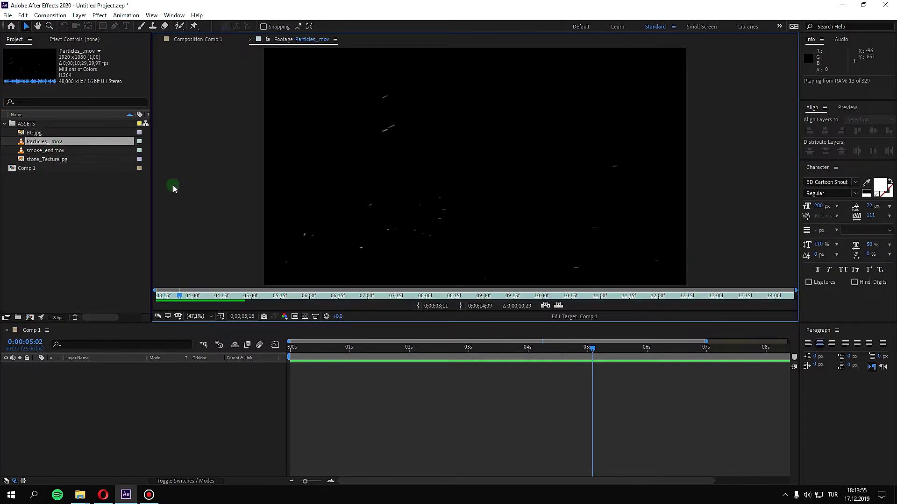
{"action": "double_click", "coordinate": [50, 152]}
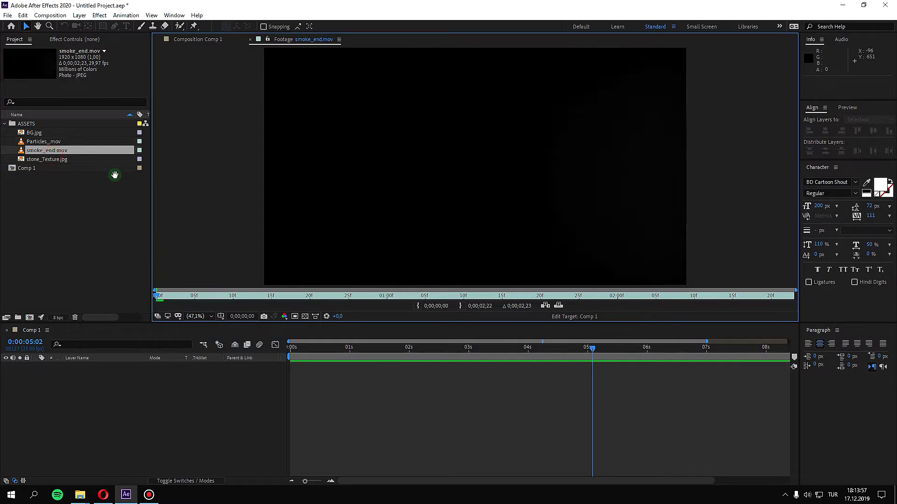
{"action": "key", "text": "space"}
{"action": "double_click", "coordinate": [51, 159]}
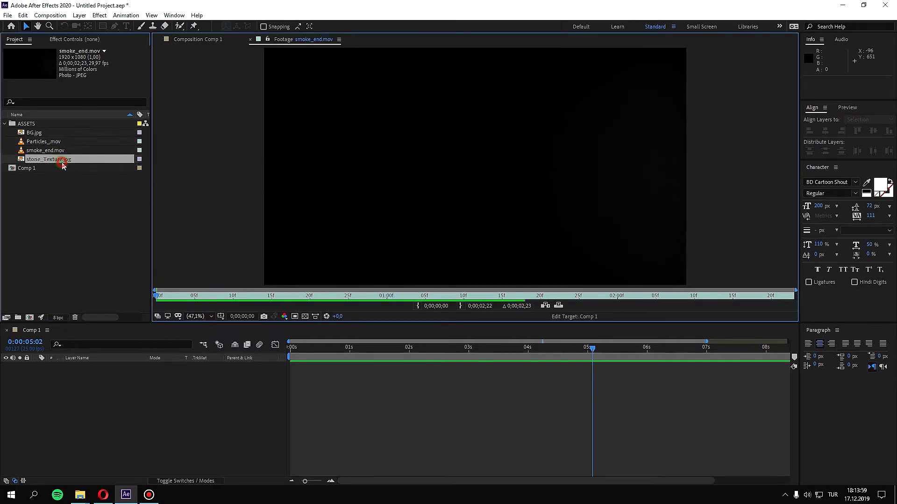
{"action": "left_click", "coordinate": [133, 419]}
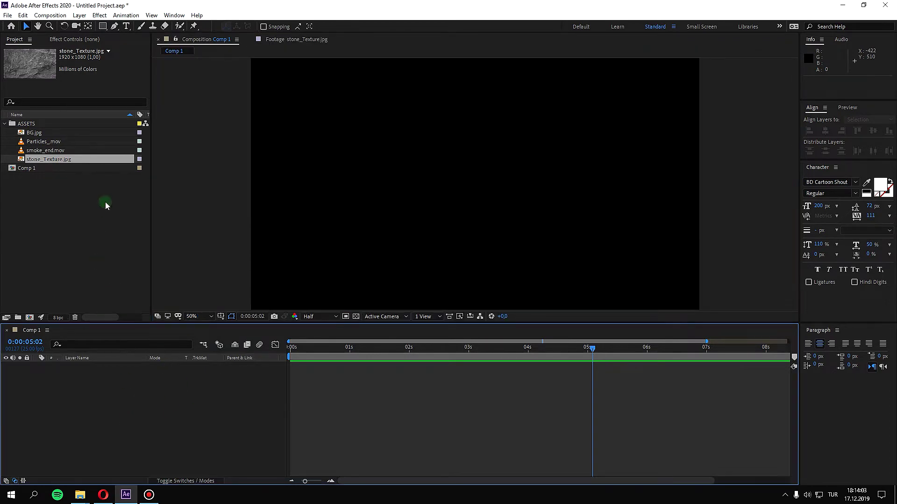
- Add stone_Texture.jpg to Comp 1 and type the title 'STUDIO NICOMEDIA'
{"action": "left_click_drag", "start_coordinate": [66, 163], "coordinate": [170, 416]}
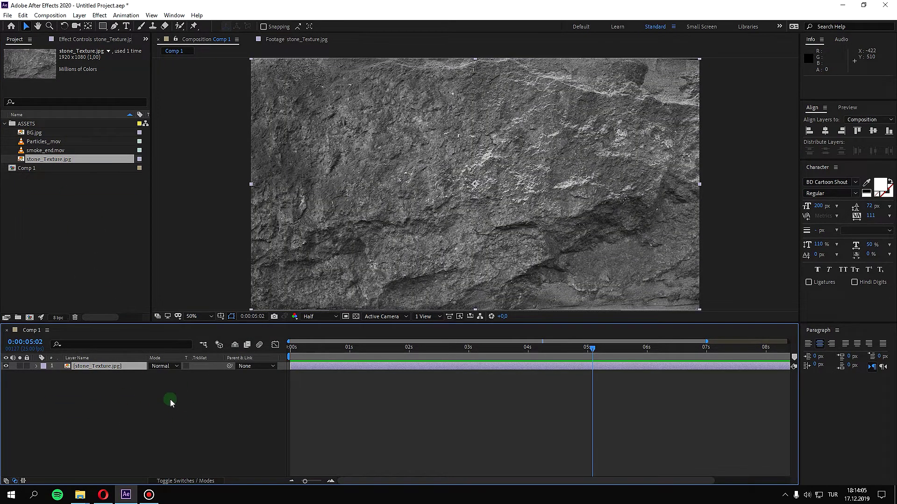
{"action": "key", "text": "ctrl+t"}
{"action": "left_click", "coordinate": [425, 189]}
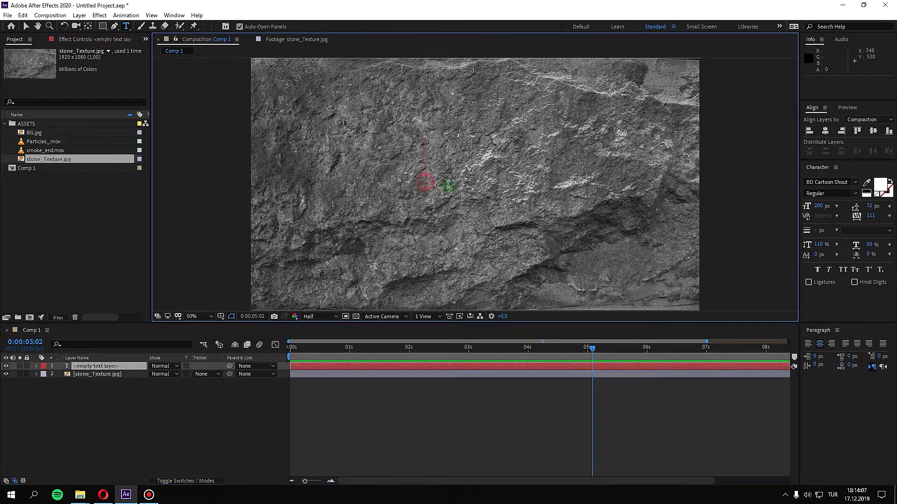
{"action": "type", "text": "ST"}
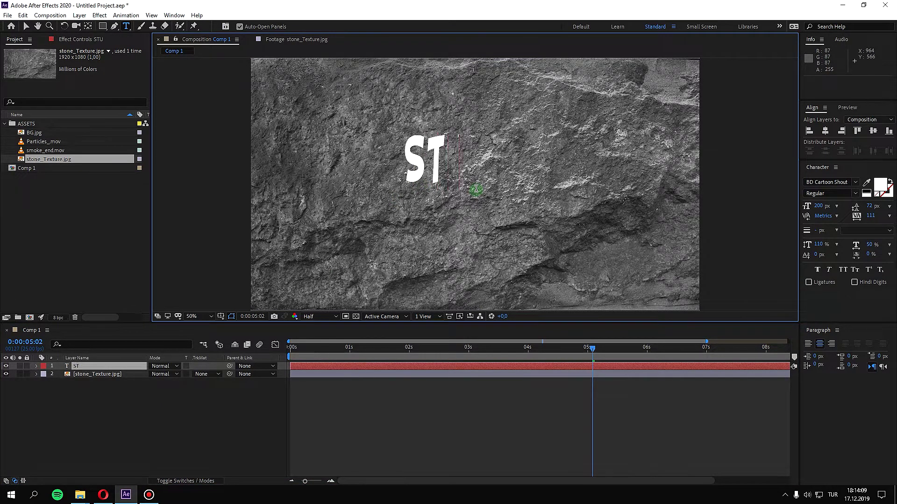
{"action": "type", "text": "UDIO NICOMEDI"}
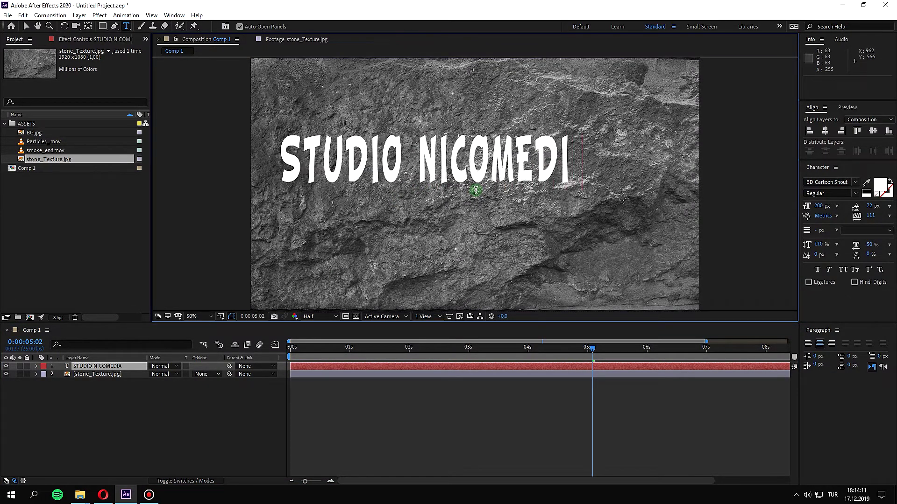
{"action": "type", "text": "A"}
{"action": "key", "text": "KP_Enter"}
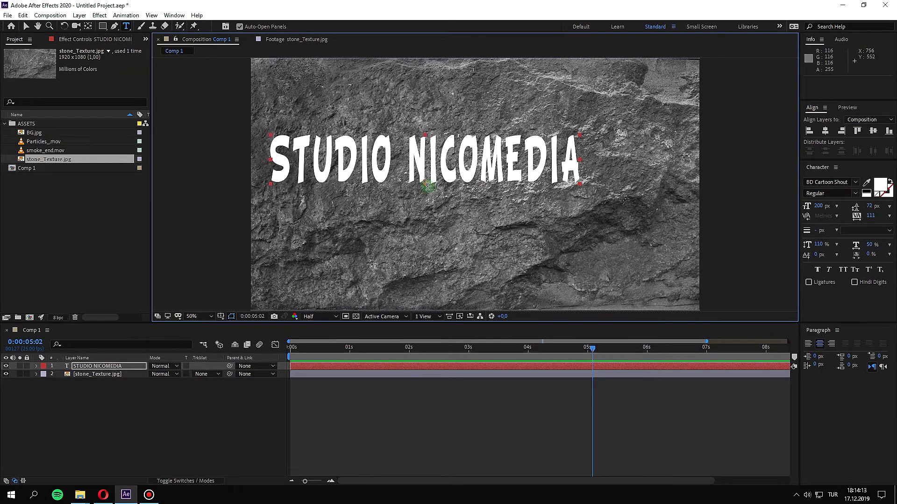
- Centre the title's anchor point and align it horizontally and vertically in the comp
{"action": "key", "text": "v"}
{"action": "key", "text": "y"}
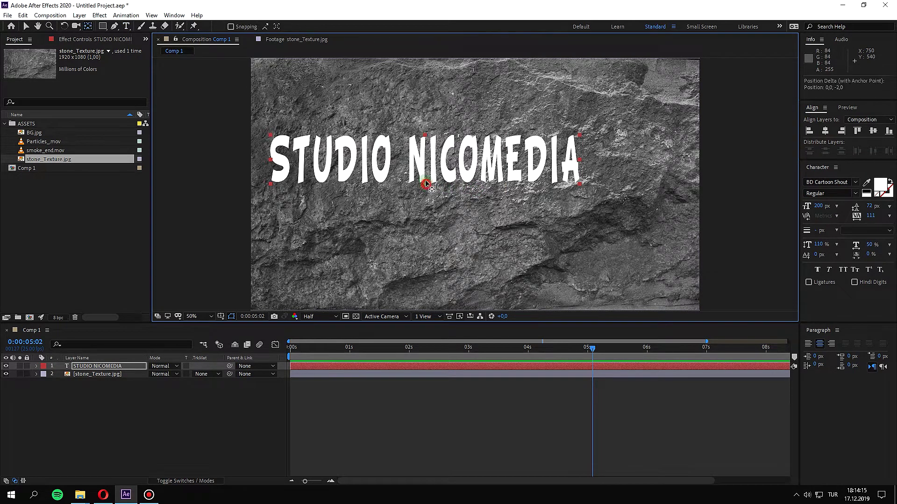
{"action": "left_click_drag", "start_coordinate": [426, 186], "coordinate": [423, 169]}
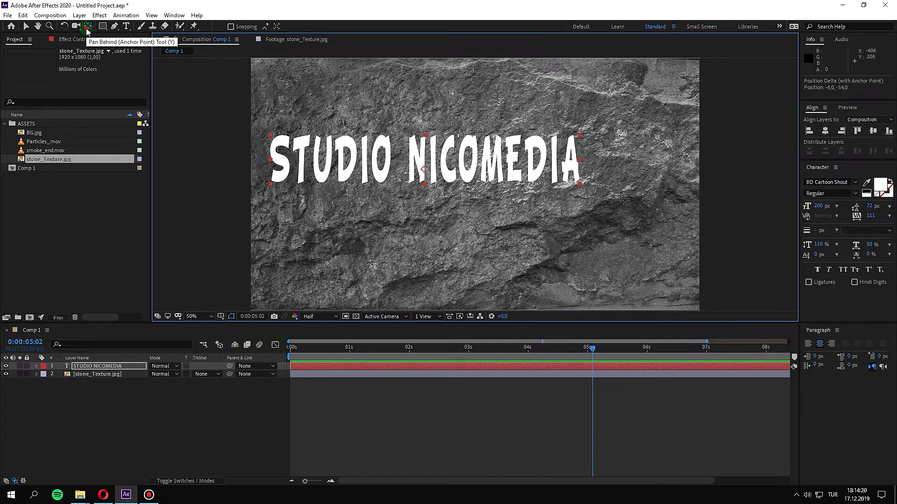
{"action": "key", "text": "ctrl+alt+Home"}
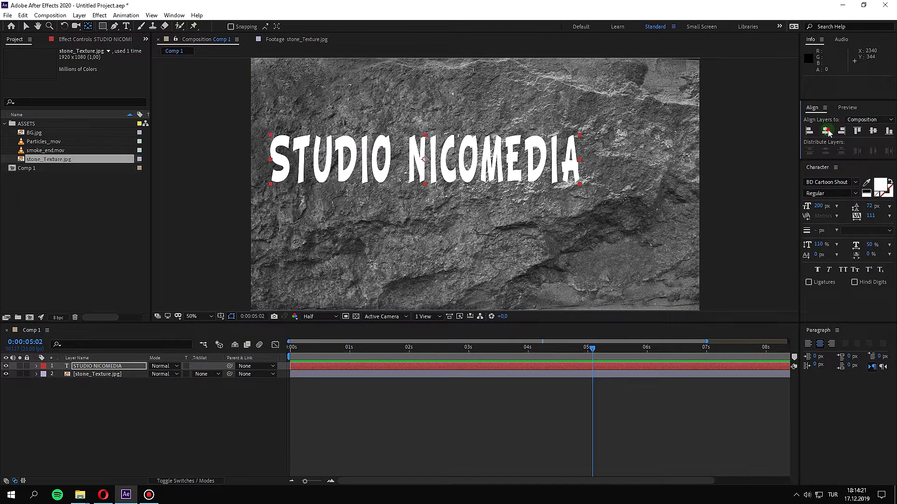
{"action": "left_click", "coordinate": [827, 131]}
{"action": "left_click", "coordinate": [874, 132]}
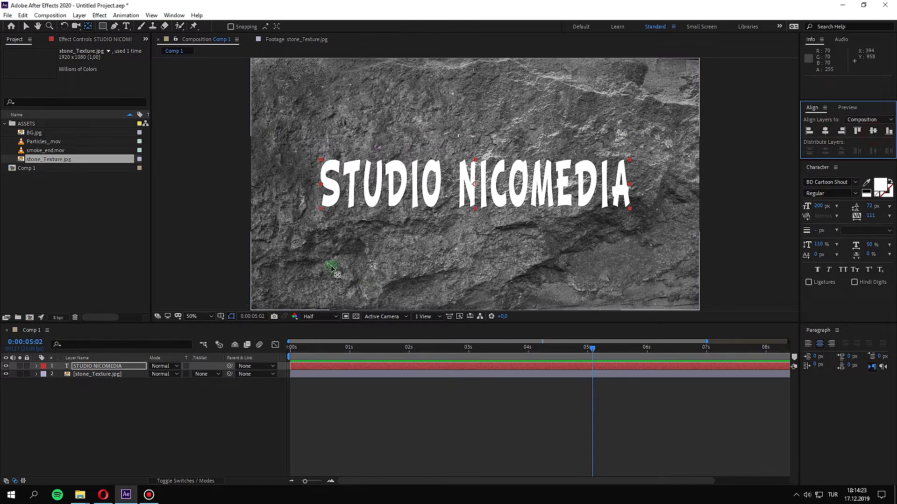
{"action": "left_click", "coordinate": [147, 425]}
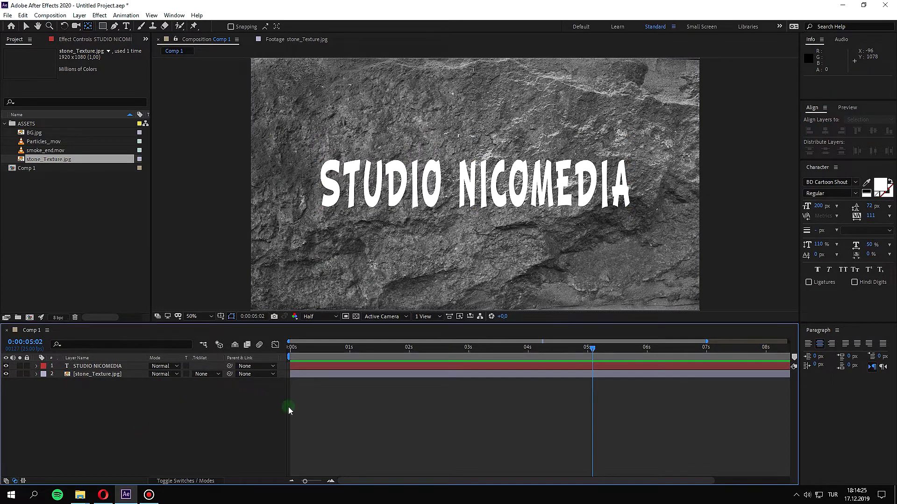
{"action": "left_click", "coordinate": [110, 366]}
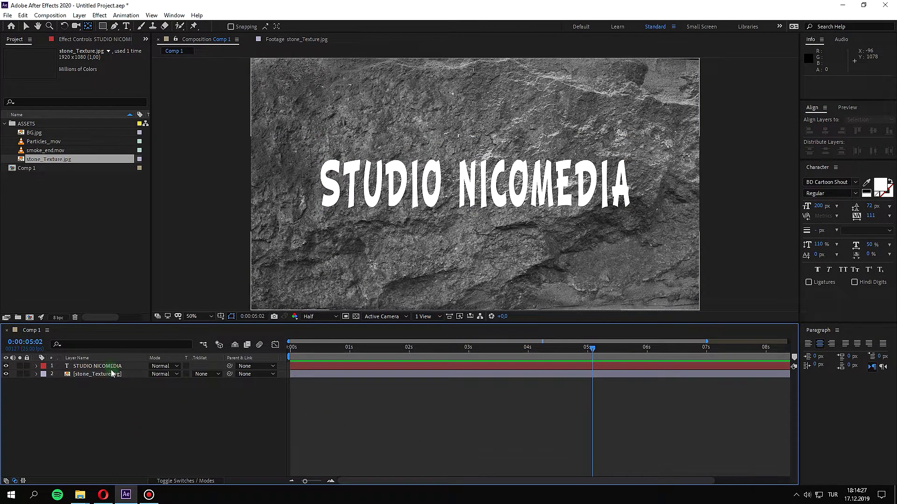
- Apply the bars preset to the title and scrub to check its animation
{"action": "key", "text": "ctrl+space"}
{"action": "type", "text": "Filbar li"}
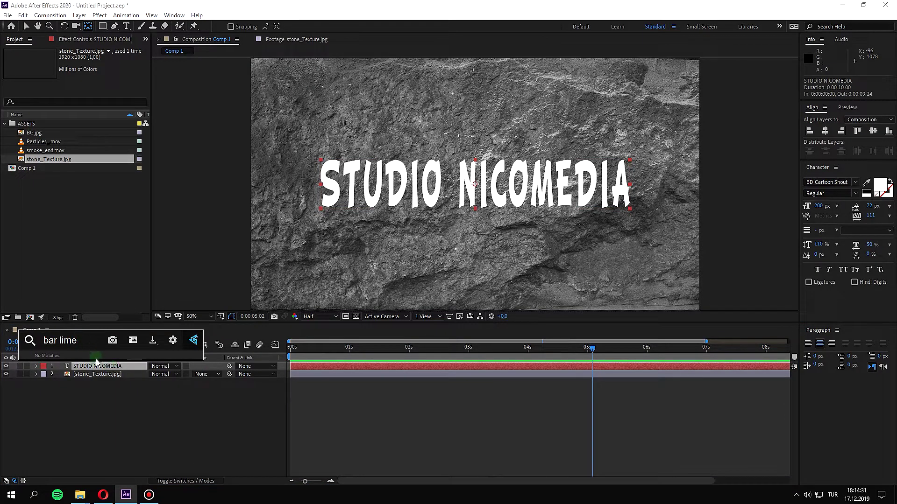
{"action": "key", "text": "BackSpace"}
{"action": "key", "text": "BackSpace"}
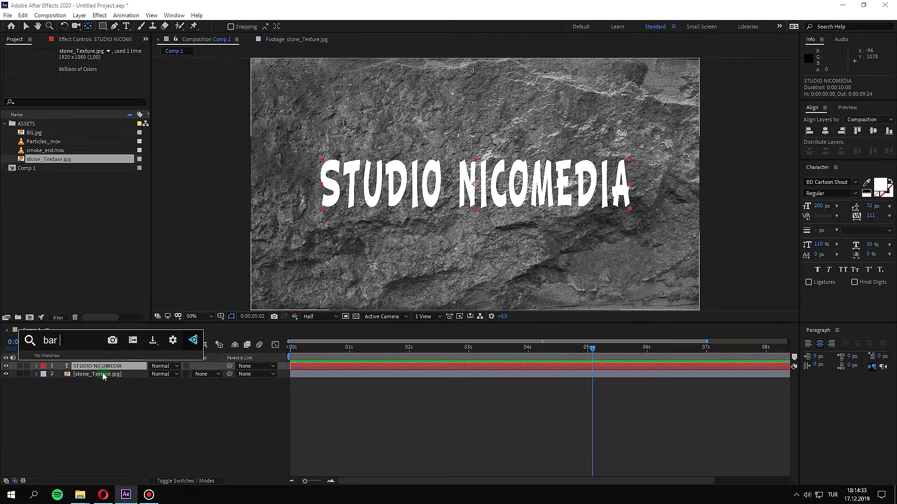
{"action": "key", "text": "BackSpace"}
{"action": "type", "text": "s"}
{"action": "left_click", "coordinate": [101, 396]}
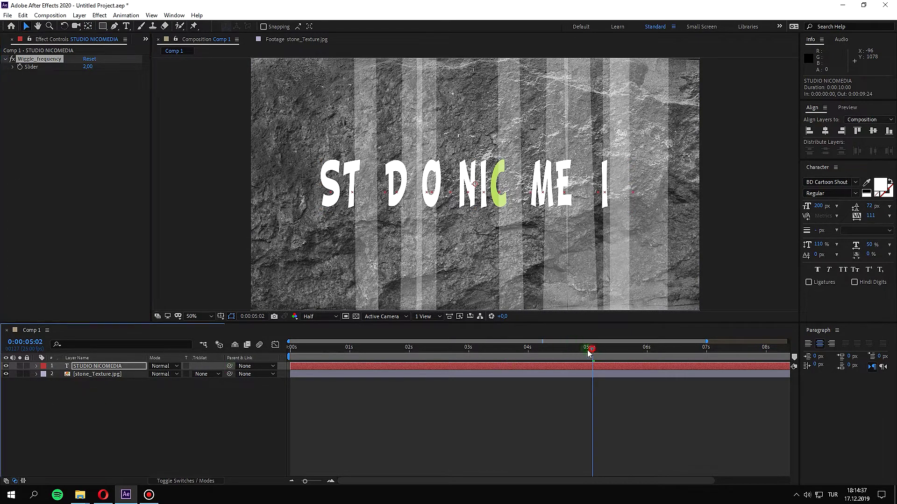
{"action": "key", "text": "Home"}
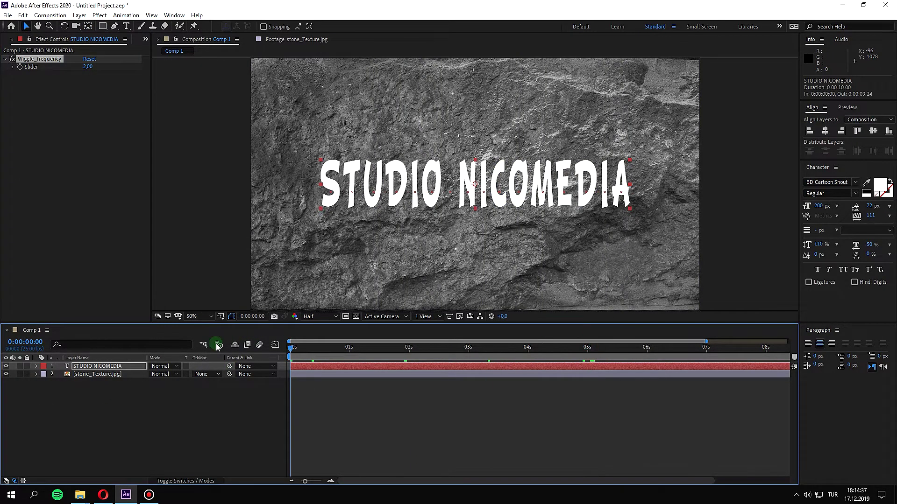
{"action": "mouse_move", "coordinate": [291, 348]}
{"action": "left_mouse_down"}
{"action": "mouse_move", "coordinate": [495, 350]}
{"action": "mouse_move", "coordinate": [440, 354]}
{"action": "left_mouse_up"}
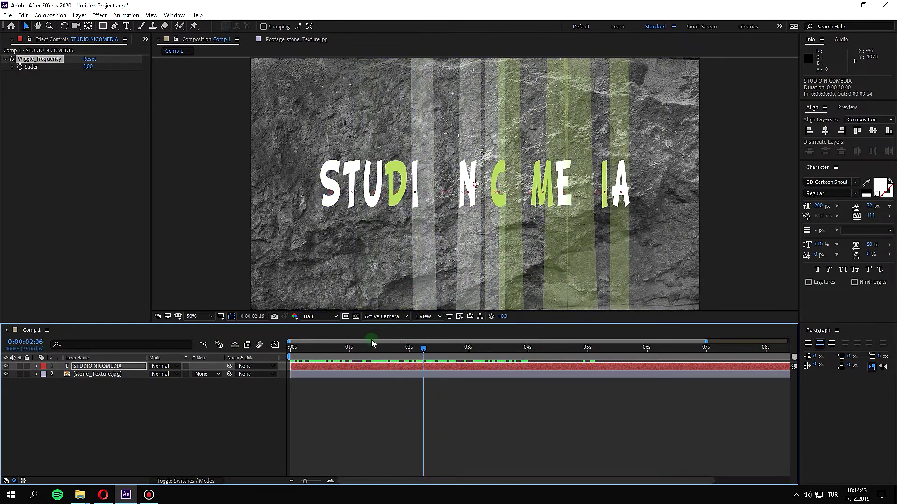
{"action": "left_click_drag", "start_coordinate": [440, 355], "coordinate": [382, 349]}
- Apply the Algorithm preset to the title and preview it in real time
{"action": "left_click", "coordinate": [101, 365]}
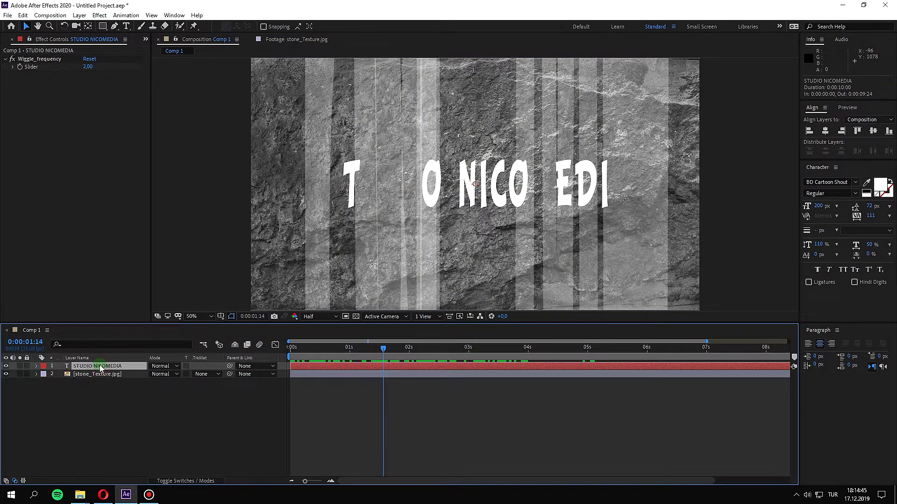
{"action": "key", "text": "ctrl+space"}
{"action": "type", "text": "lgor"}
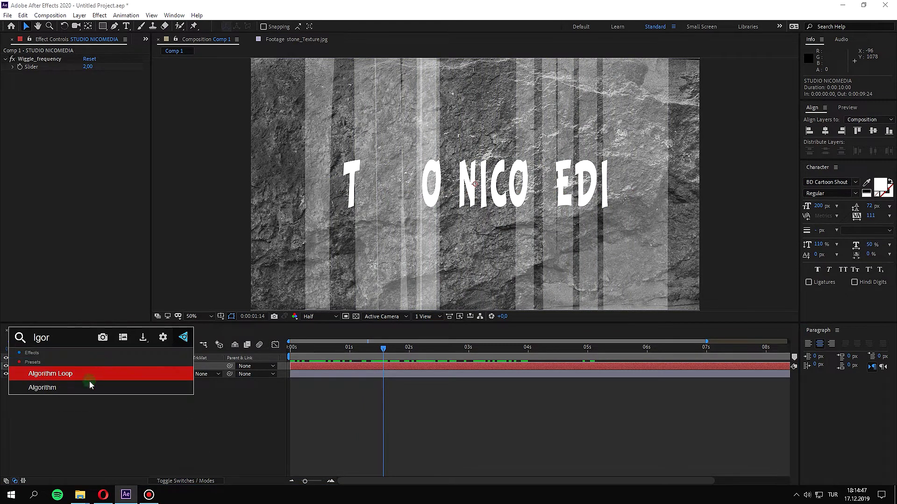
{"action": "left_click", "coordinate": [89, 381]}
{"action": "key", "text": "space"}
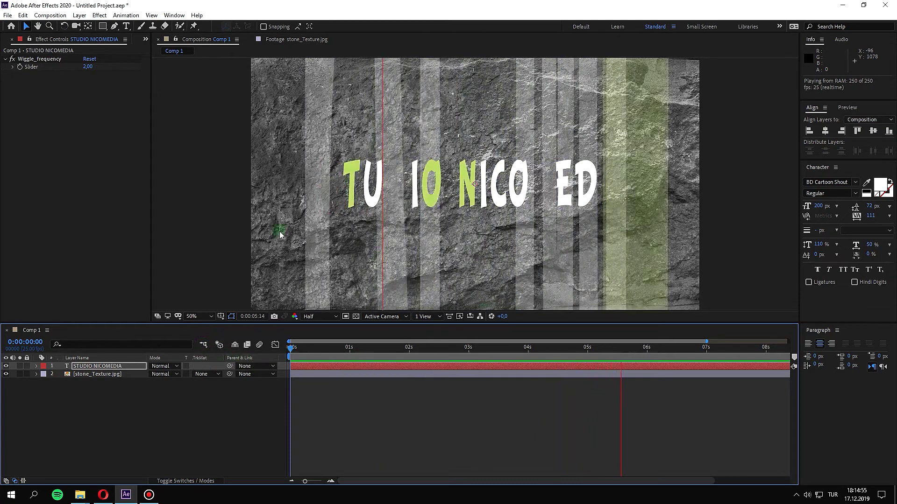
{"action": "left_click", "coordinate": [290, 348]}
{"action": "left_click_drag", "start_coordinate": [293, 354], "coordinate": [541, 359]}
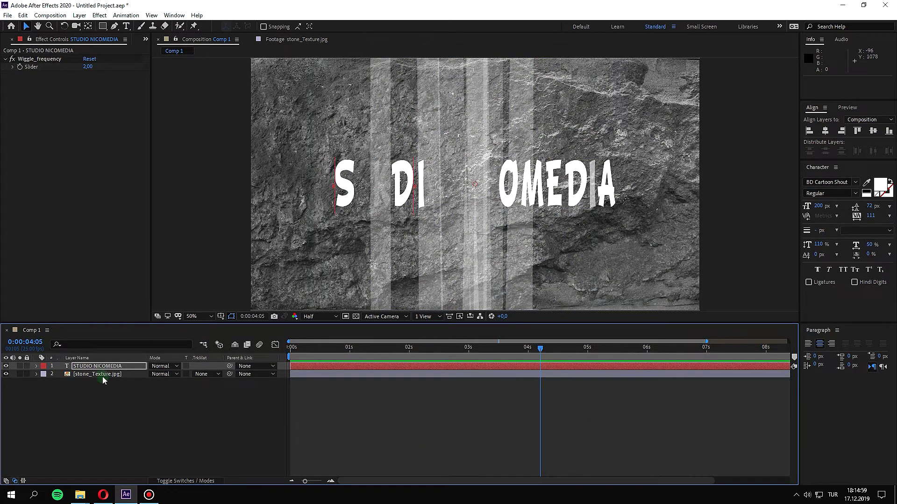
- Apply Tint to the stone texture with Map White To set to bright red
{"action": "left_click", "coordinate": [104, 374]}
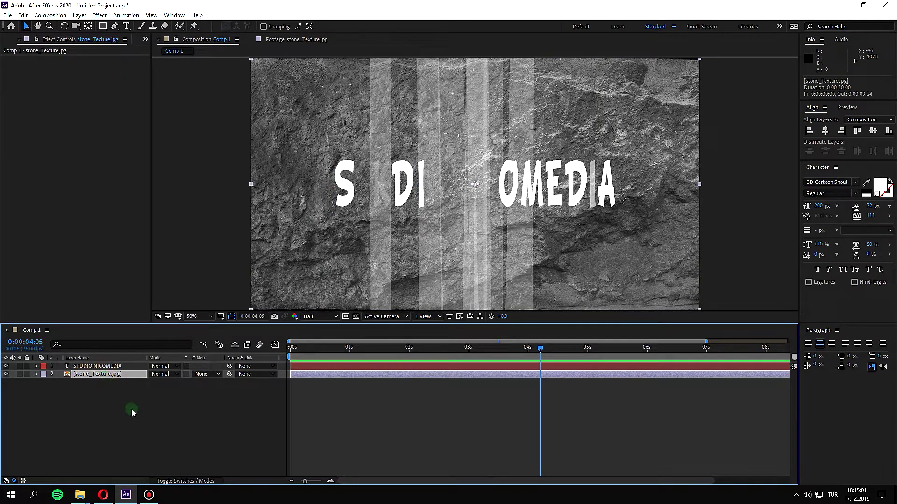
{"action": "key", "text": "ctrl+space"}
{"action": "type", "text": "tint"}
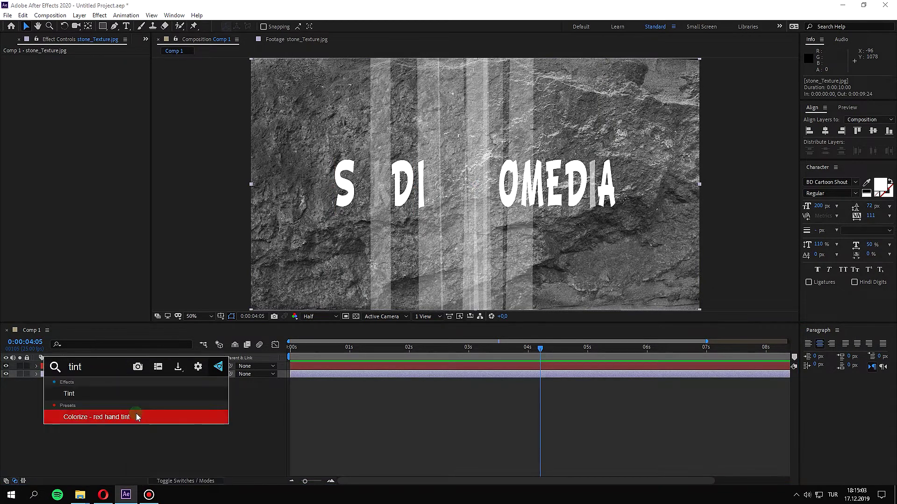
{"action": "left_click", "coordinate": [126, 392]}
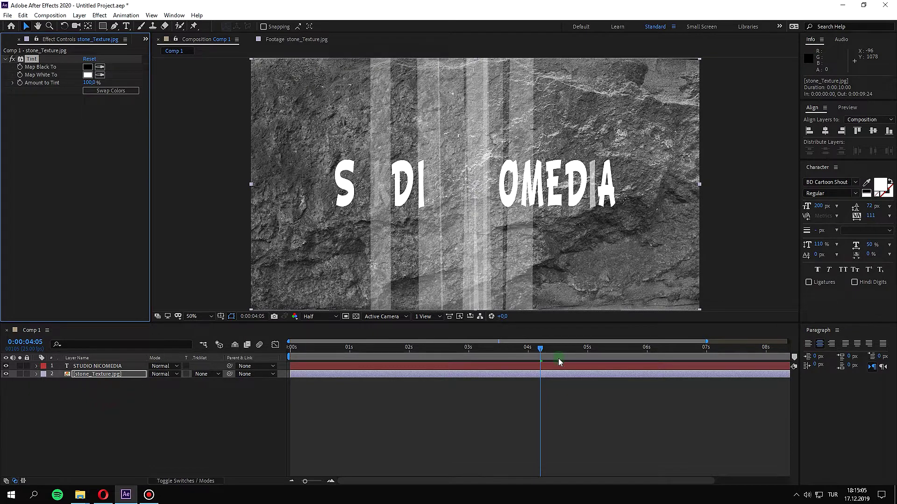
{"action": "left_click_drag", "start_coordinate": [541, 349], "coordinate": [449, 350]}
{"action": "left_click", "coordinate": [88, 75]}
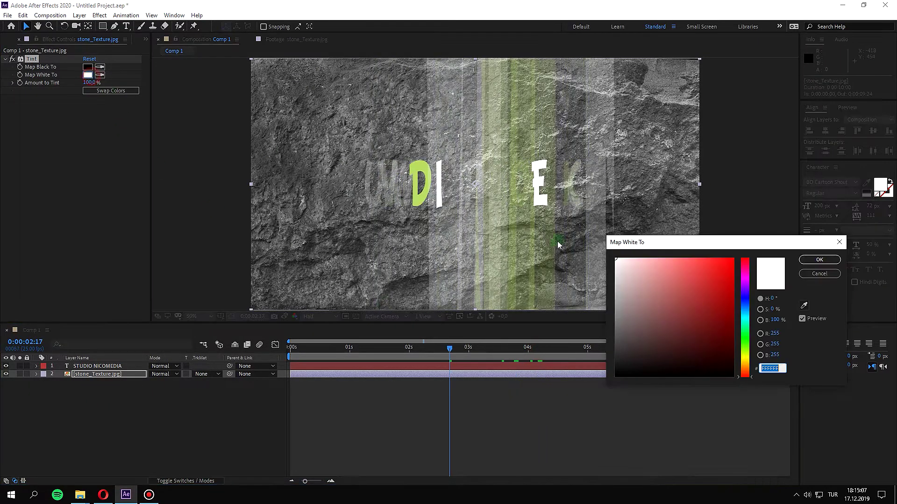
{"action": "left_click", "coordinate": [690, 299]}
{"action": "left_click_drag", "start_coordinate": [706, 259], "coordinate": [720, 247]}
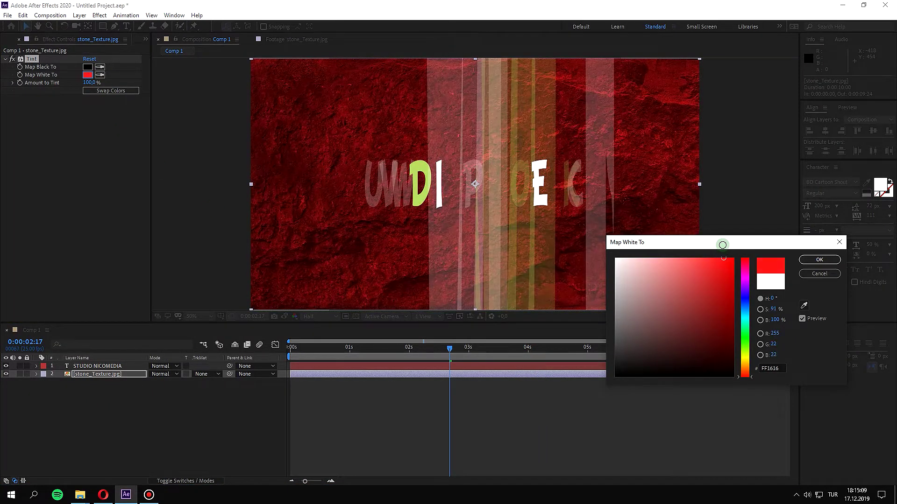
{"action": "left_click", "coordinate": [819, 259]}
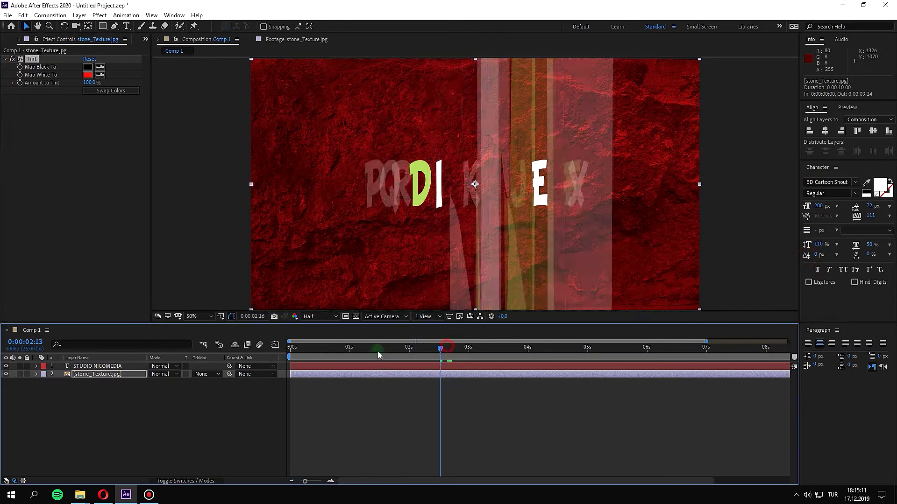
- Set the stone layer's Track Matte to Alpha Matte 'STUDIO NICOMEDIA' and preview
{"action": "left_click_drag", "start_coordinate": [454, 348], "coordinate": [299, 348]}
{"action": "key", "text": "Home"}
{"action": "left_click", "coordinate": [190, 404]}
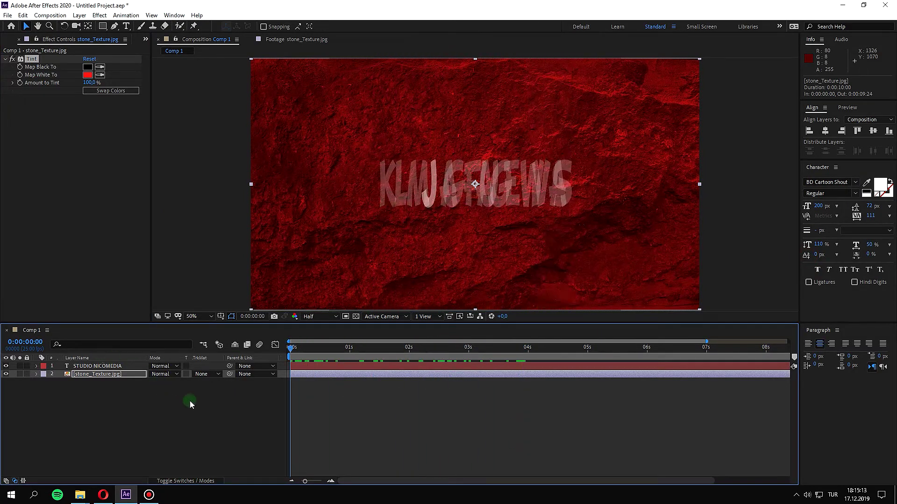
{"action": "left_click", "coordinate": [208, 375]}
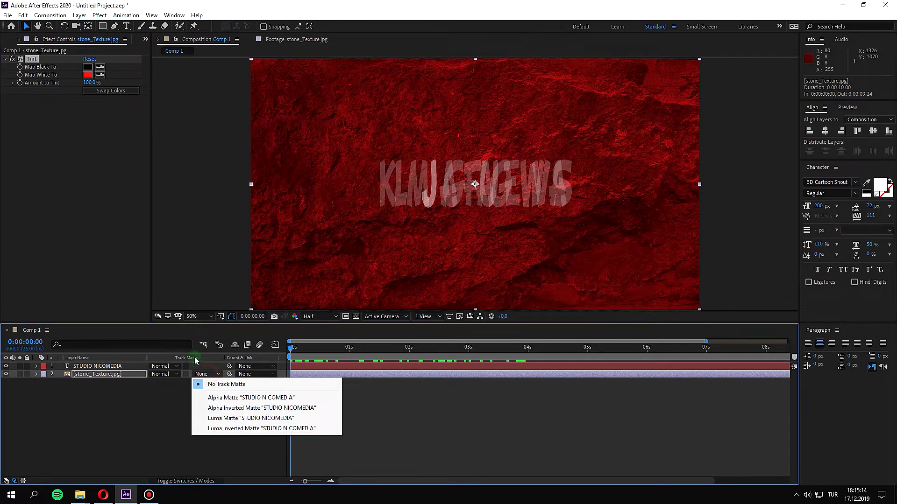
{"action": "left_click", "coordinate": [231, 398]}
{"action": "left_click", "coordinate": [186, 223]}
{"action": "key", "text": "space"}
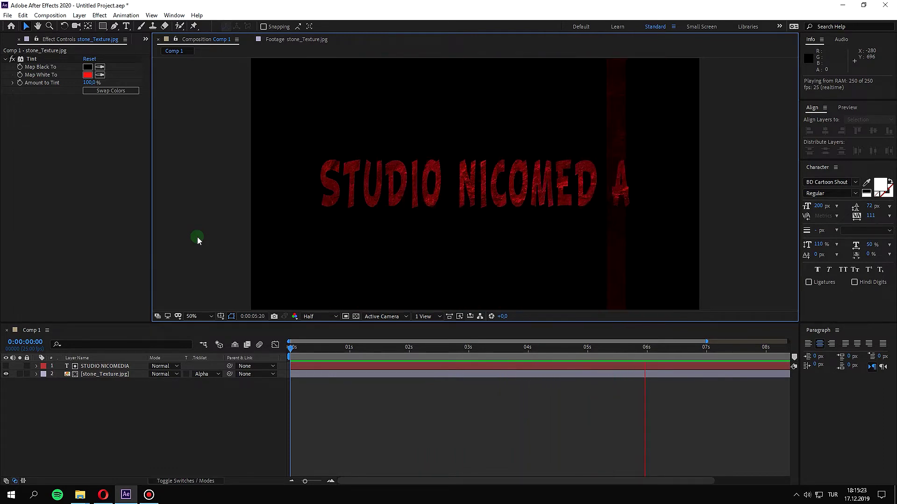
- Select the title layer and set the current time to 1 second
{"action": "key", "text": "space"}
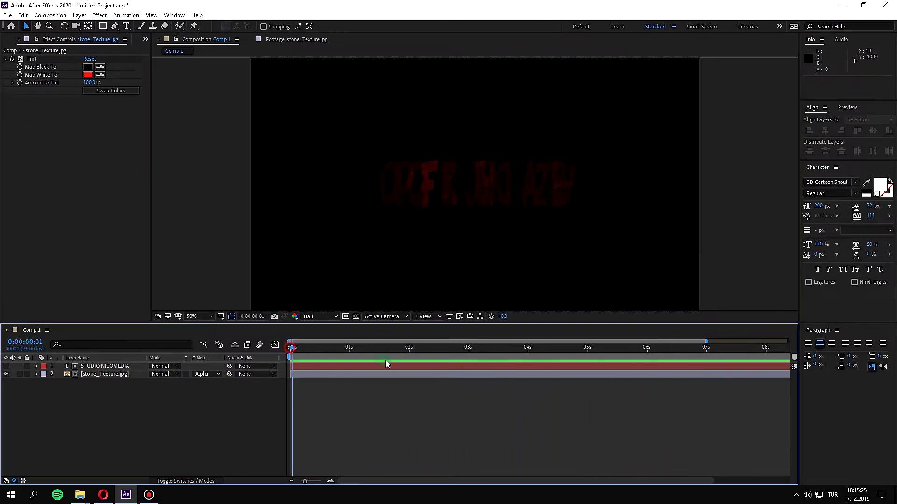
{"action": "left_click", "coordinate": [637, 347]}
{"action": "left_click_drag", "start_coordinate": [603, 346], "coordinate": [461, 347]}
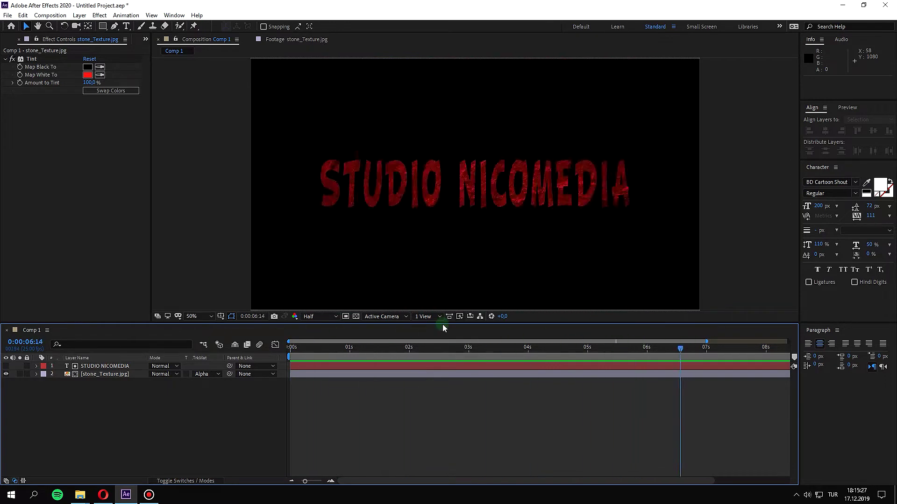
{"action": "left_click", "coordinate": [78, 112]}
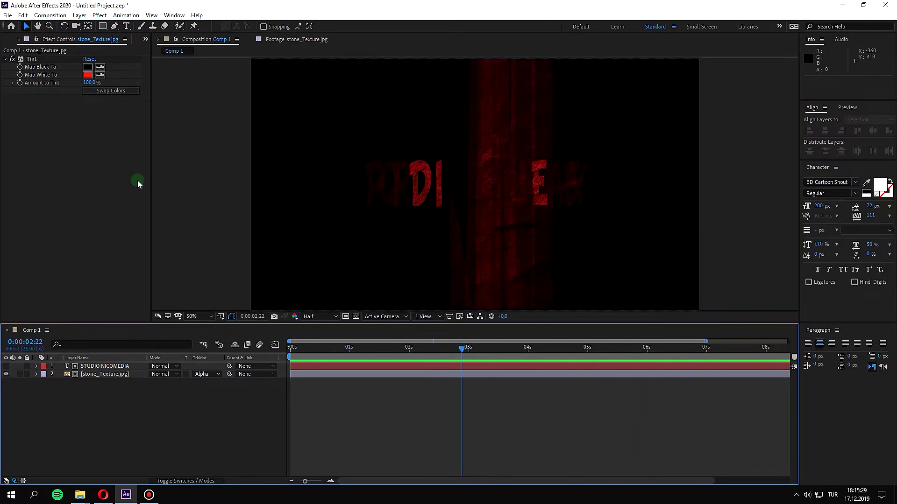
{"action": "left_click", "coordinate": [104, 367]}
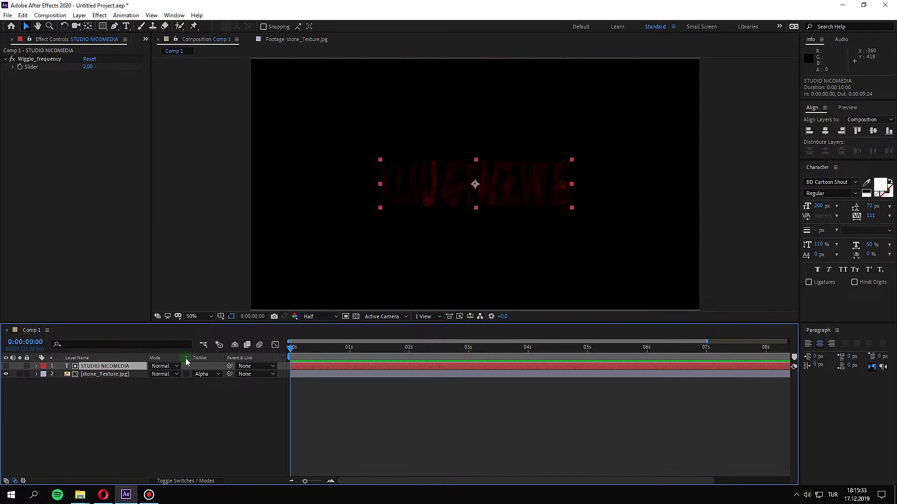
{"action": "left_click", "coordinate": [357, 352]}
{"action": "left_click", "coordinate": [343, 349]}
{"action": "left_click_drag", "start_coordinate": [356, 351], "coordinate": [349, 351]}
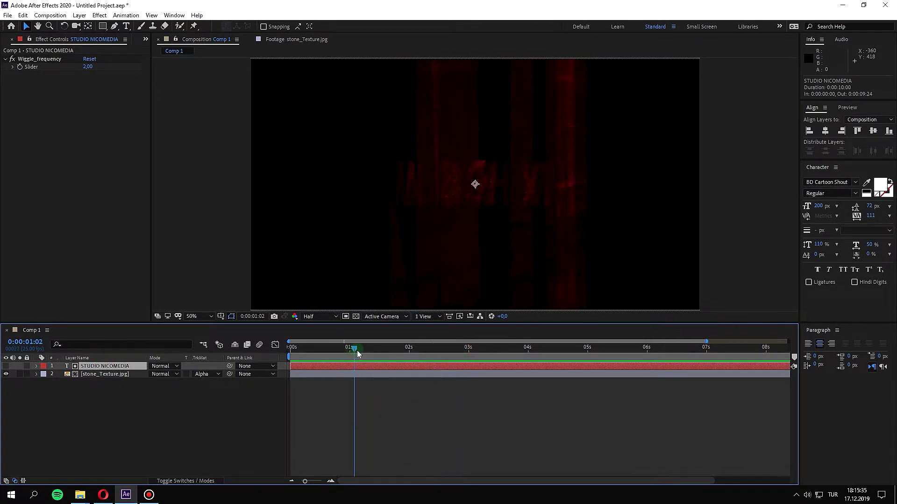
- Keyframe Wiggle_frequency at 6 at 1 second and 0 around 4 seconds
{"action": "left_click", "coordinate": [42, 78]}
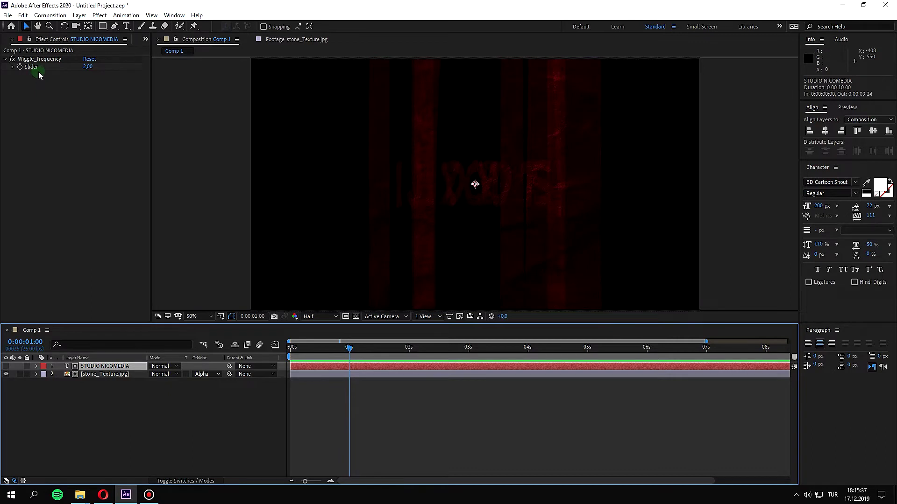
{"action": "left_click", "coordinate": [21, 59]}
{"action": "left_click", "coordinate": [88, 67]}
{"action": "type", "text": "6"}
{"action": "key", "text": "Return"}
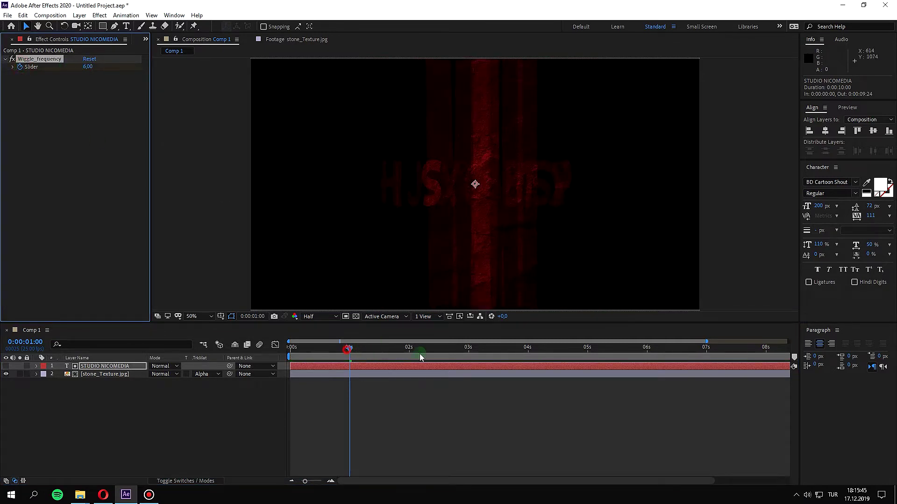
{"action": "left_click_drag", "start_coordinate": [420, 357], "coordinate": [525, 350]}
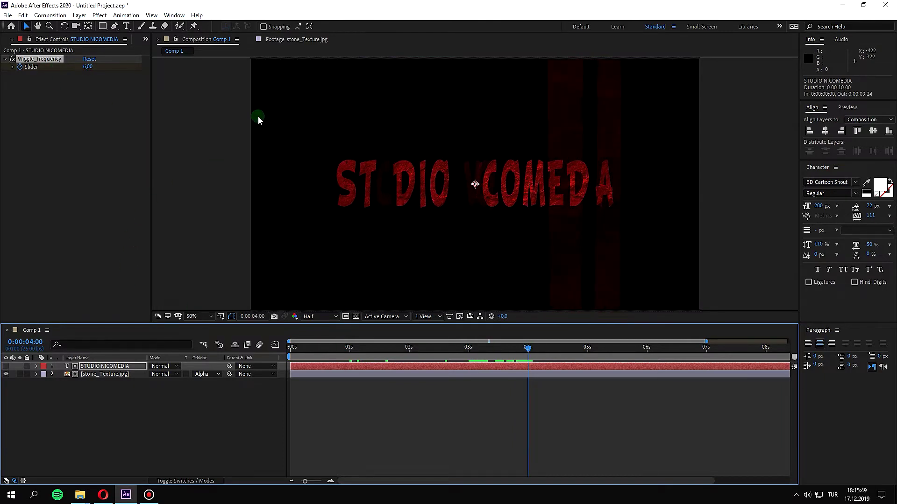
{"action": "left_click", "coordinate": [88, 67]}
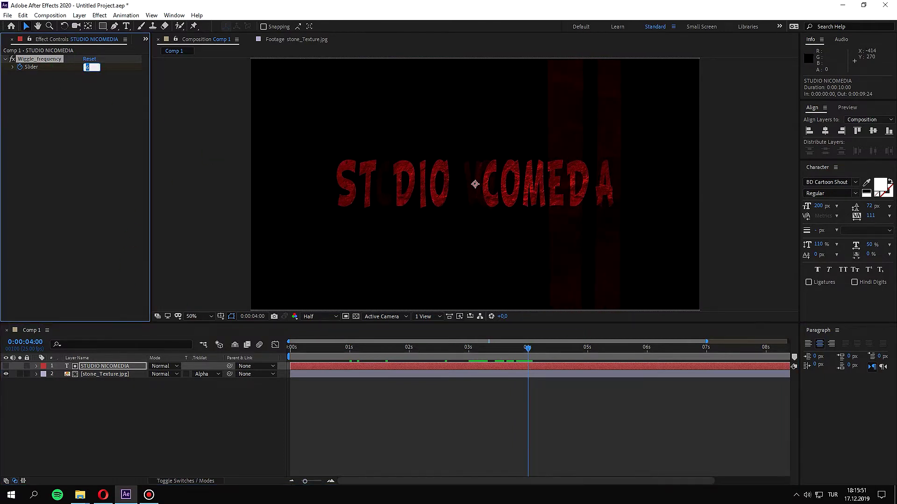
{"action": "type", "text": "0"}
{"action": "key", "text": "Return"}
- Shift the title's End keyframes earlier and preview the retimed glitch
{"action": "left_click", "coordinate": [107, 368]}
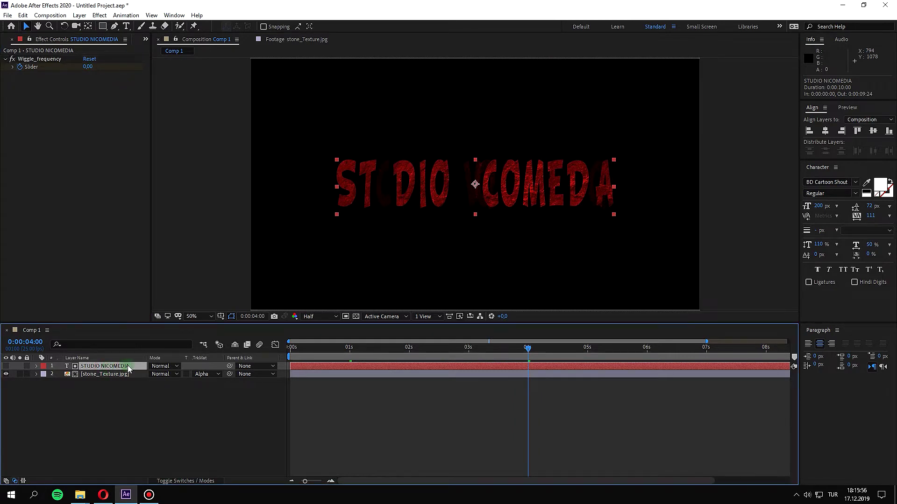
{"action": "key", "text": "u"}
{"action": "left_click", "coordinate": [601, 383]}
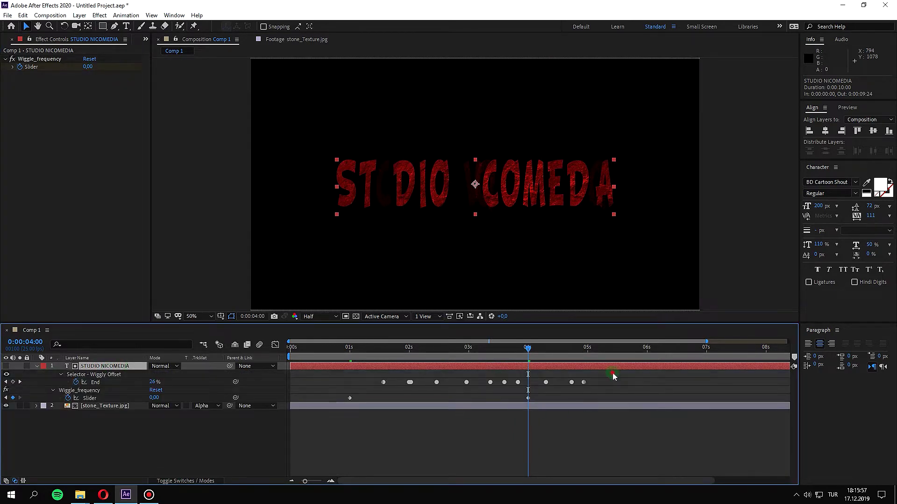
{"action": "left_click_drag", "start_coordinate": [614, 375], "coordinate": [353, 384]}
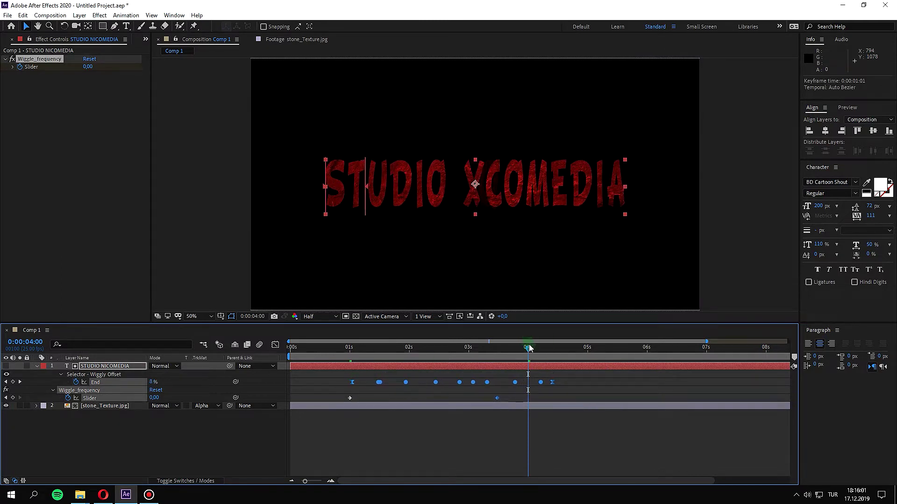
{"action": "key", "text": "space"}
{"action": "left_click", "coordinate": [193, 195]}
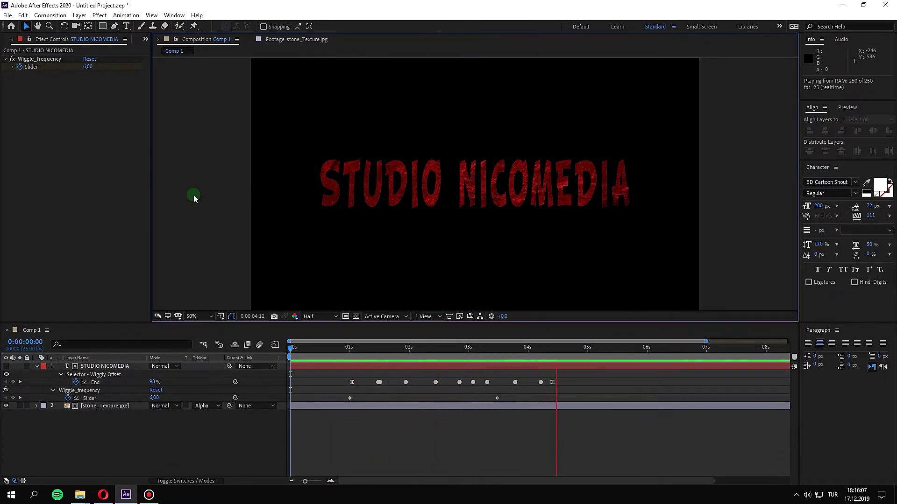
{"action": "key", "text": "space"}
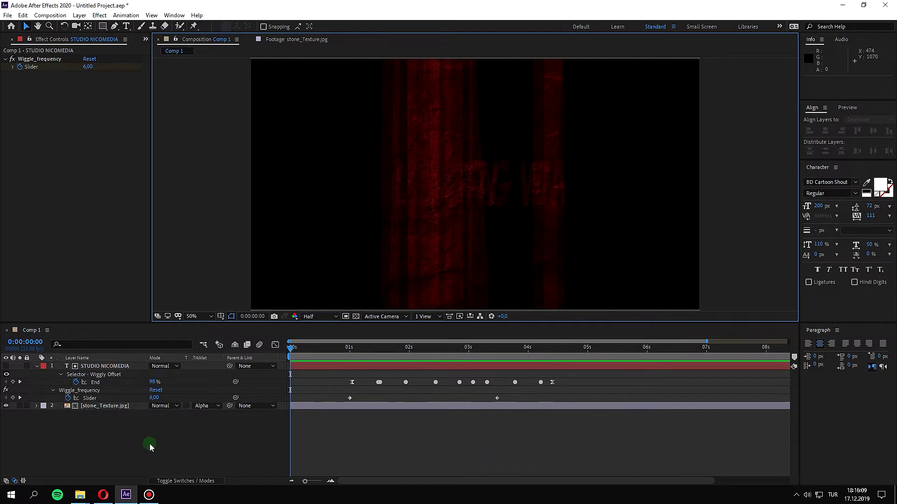
{"action": "left_click", "coordinate": [150, 446]}
{"action": "left_click", "coordinate": [37, 367]}
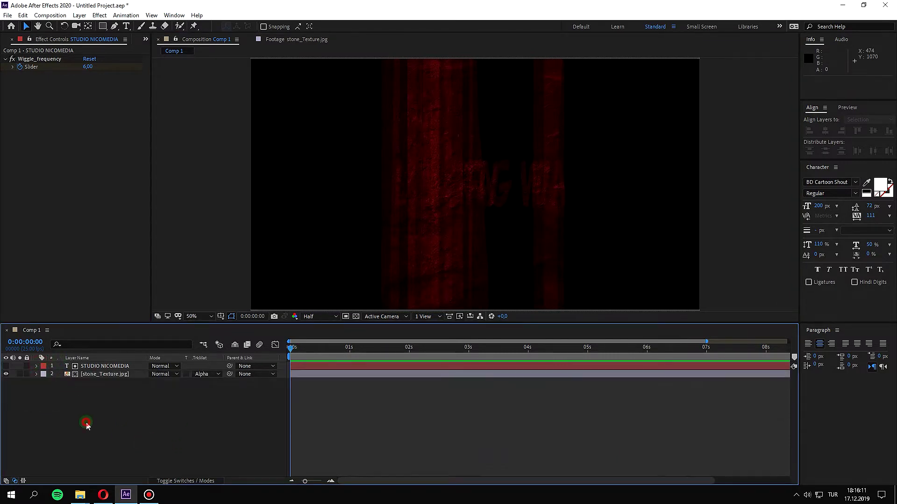
- Pre-compose the title and stone texture layers into a comp named 'text'
{"action": "left_click_drag", "start_coordinate": [126, 389], "coordinate": [125, 349]}
{"action": "key", "text": "ctrl+shift+c"}
{"action": "type", "text": "text"}
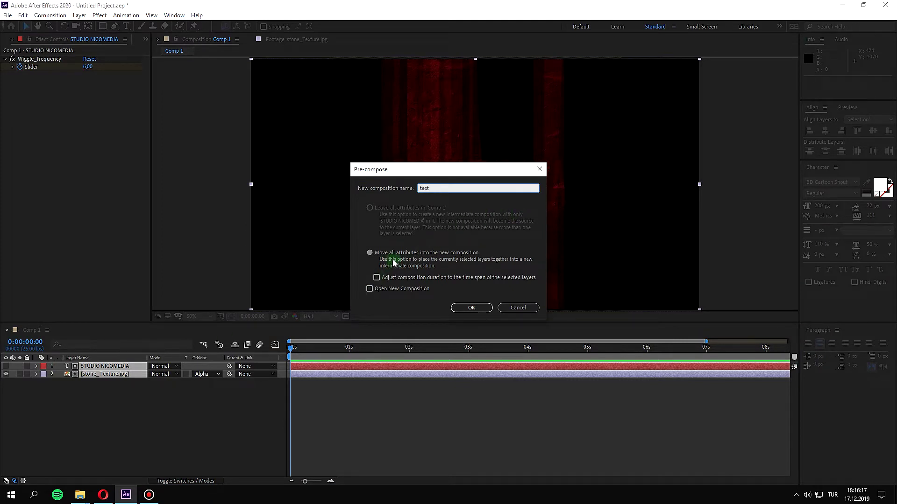
{"action": "left_click", "coordinate": [476, 308]}
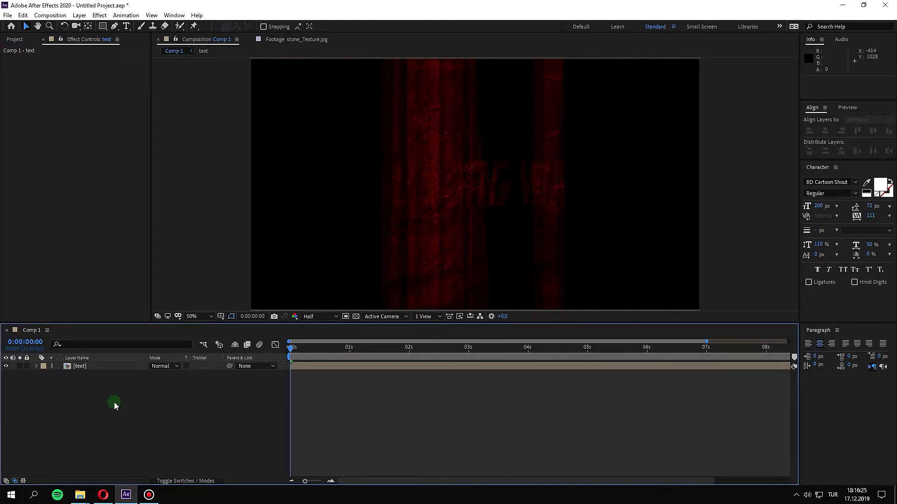
{"action": "key", "text": "ctrl+y"}
- Create Black Solid 1 and apply Fractal Noise to it
{"action": "left_click", "coordinate": [473, 330]}
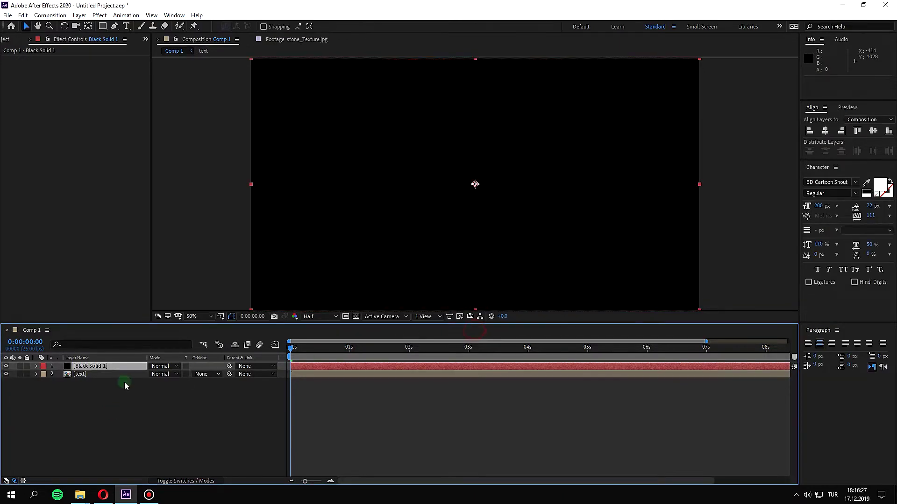
{"action": "left_click", "coordinate": [92, 369]}
{"action": "key", "text": "ctrl+space"}
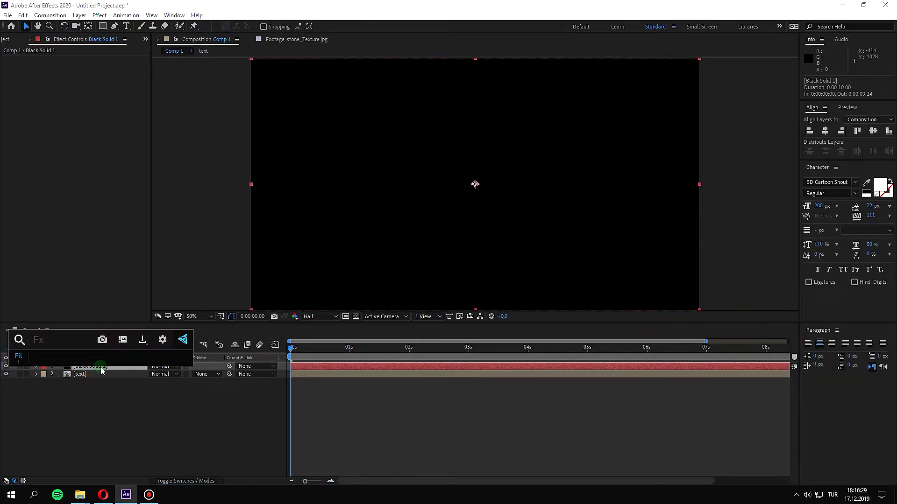
{"action": "type", "text": "frac"}
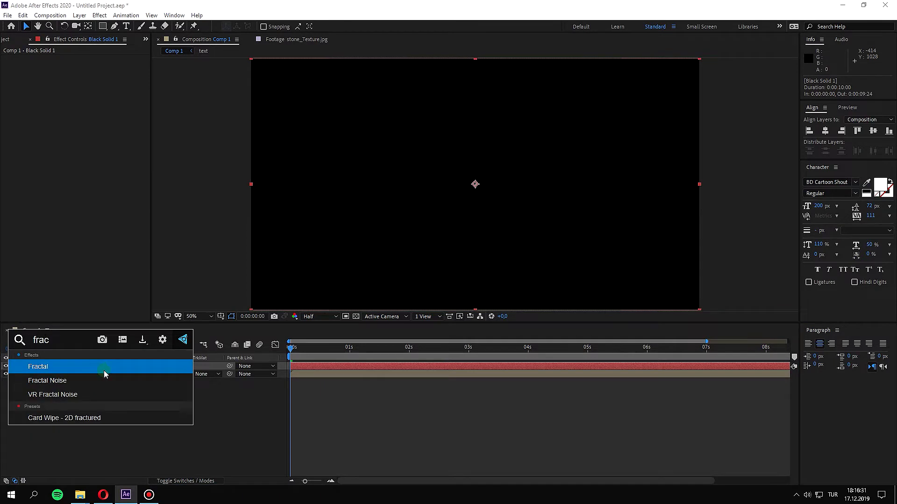
{"action": "left_click", "coordinate": [103, 379]}
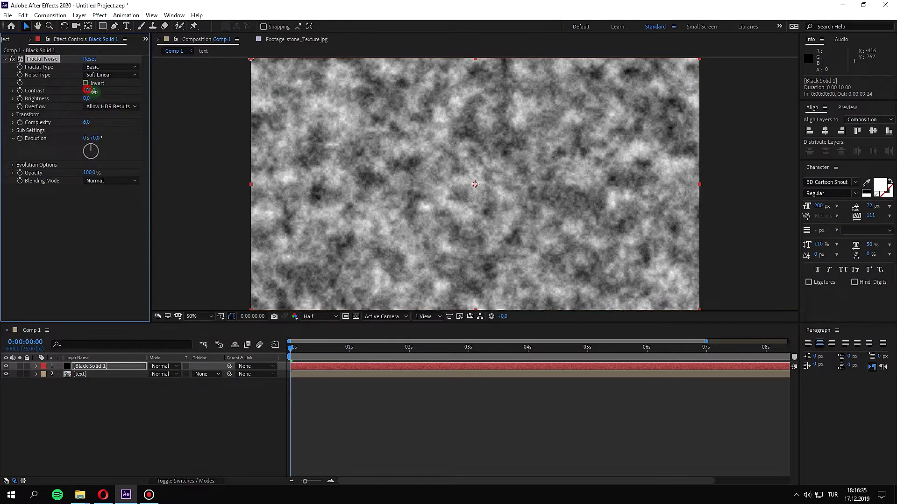
- Set noise Contrast to 356 and Brightness from -211 to 209 at 6 seconds
{"action": "mouse_move", "coordinate": [93, 91]}
{"action": "left_mouse_down"}
{"action": "mouse_move", "coordinate": [204, 89]}
{"action": "mouse_move", "coordinate": [98, 105]}
{"action": "mouse_move", "coordinate": [99, 122]}
{"action": "mouse_move", "coordinate": [151, 134]}
{"action": "left_mouse_up"}
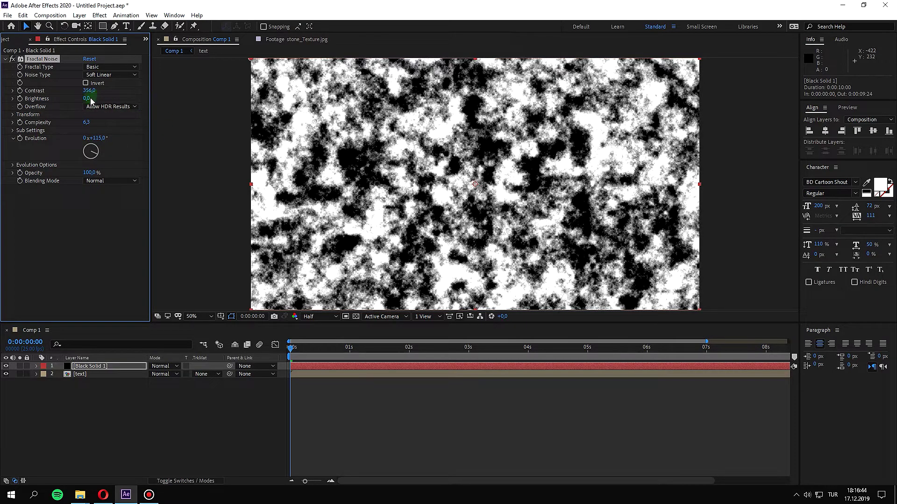
{"action": "left_click_drag", "start_coordinate": [87, 98], "coordinate": [82, 99]}
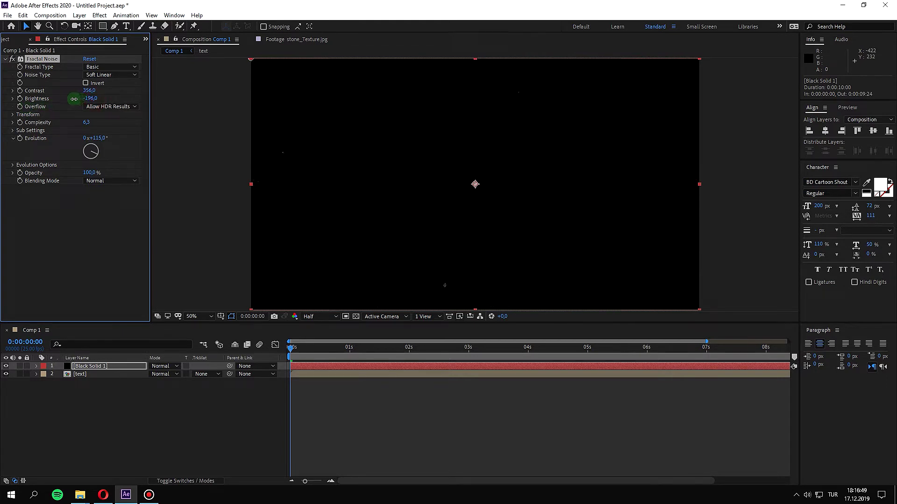
{"action": "left_click_drag", "start_coordinate": [68, 98], "coordinate": [20, 103]}
{"action": "left_click_drag", "start_coordinate": [291, 349], "coordinate": [649, 354]}
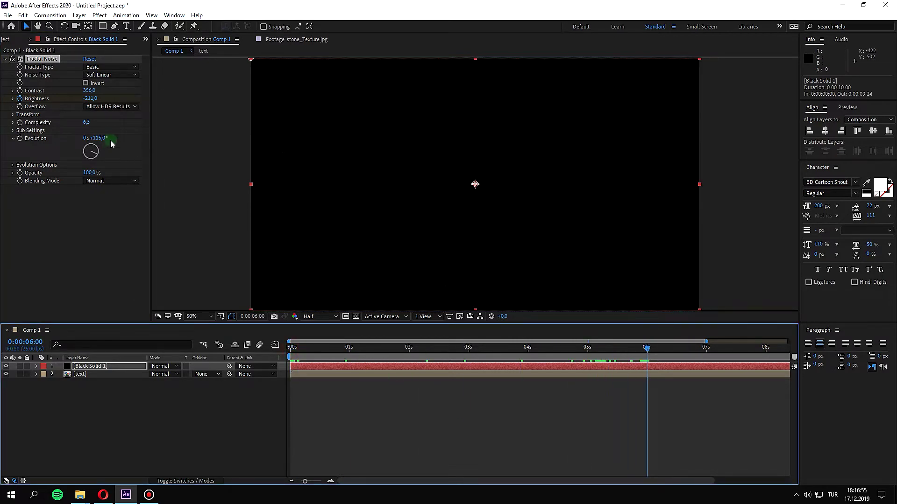
{"action": "left_click_drag", "start_coordinate": [90, 98], "coordinate": [142, 99]}
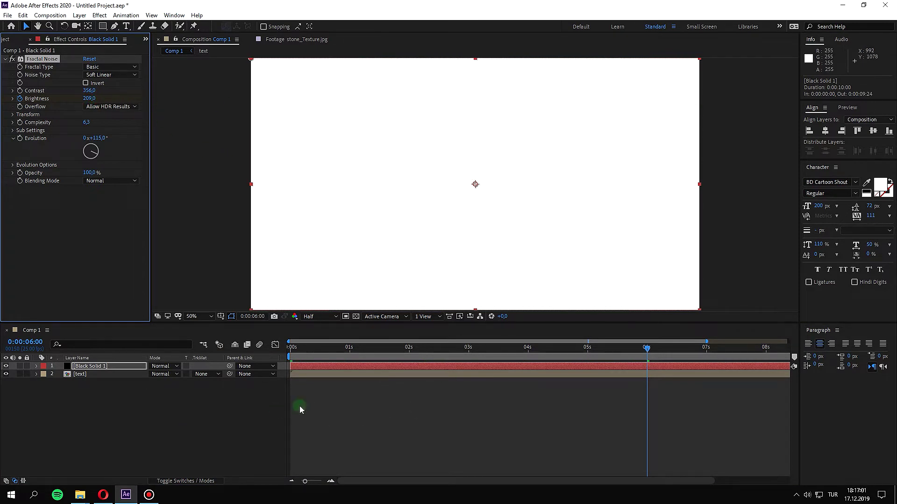
{"action": "left_click", "coordinate": [122, 395]}
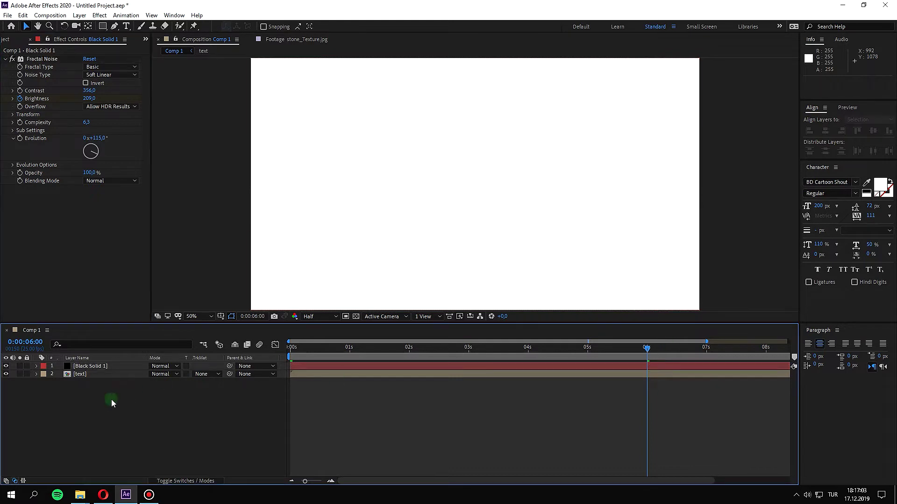
- Set the text layer's Track Matte to Luma Matte '[Black Solid 1]'
{"action": "left_click", "coordinate": [203, 366]}
{"action": "left_click", "coordinate": [80, 374]}
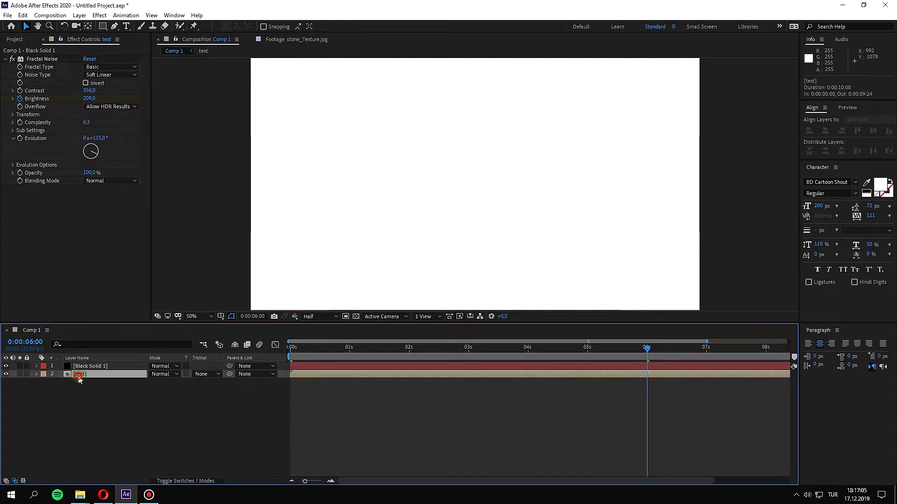
{"action": "left_click", "coordinate": [207, 374]}
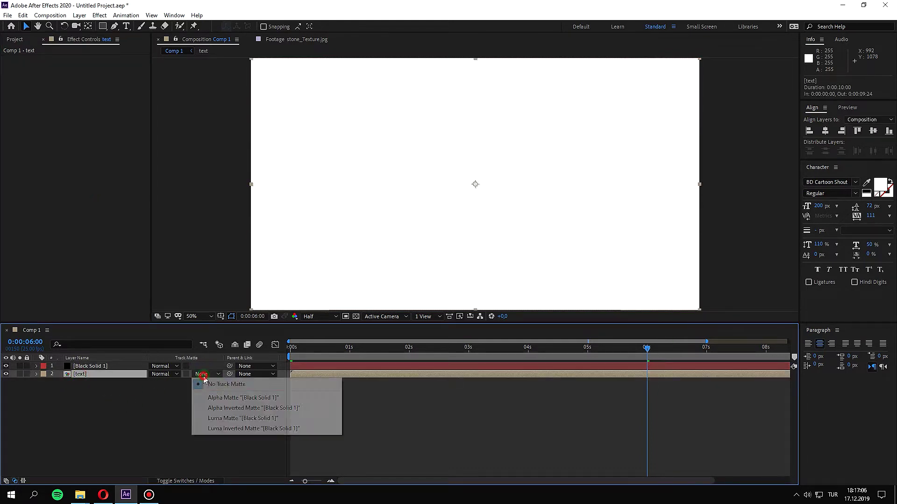
{"action": "left_click", "coordinate": [235, 417]}
- Preview and scrub the title reveal, then select the solid and text layers
{"action": "key", "text": "space"}
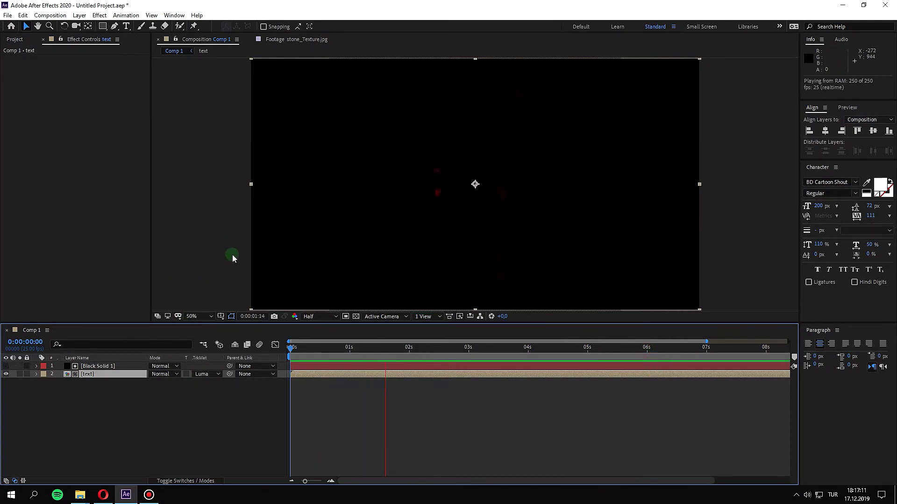
{"action": "key", "text": "space"}
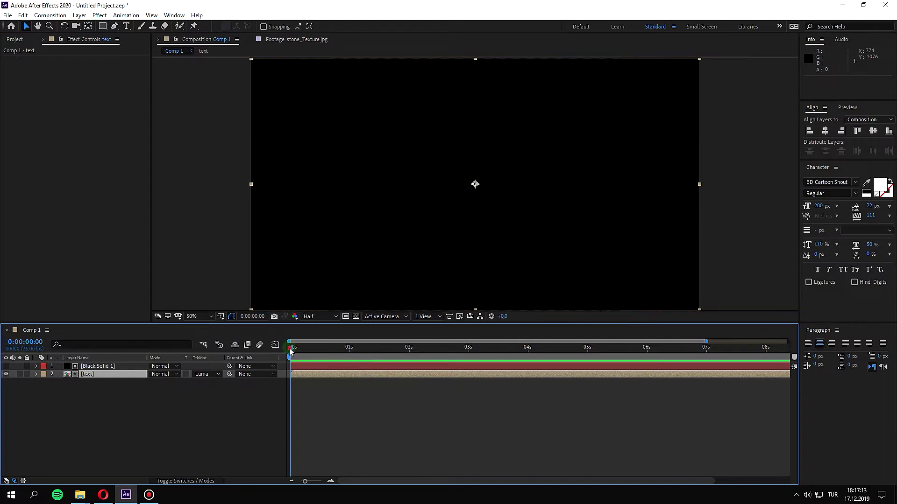
{"action": "left_click_drag", "start_coordinate": [289, 350], "coordinate": [456, 349]}
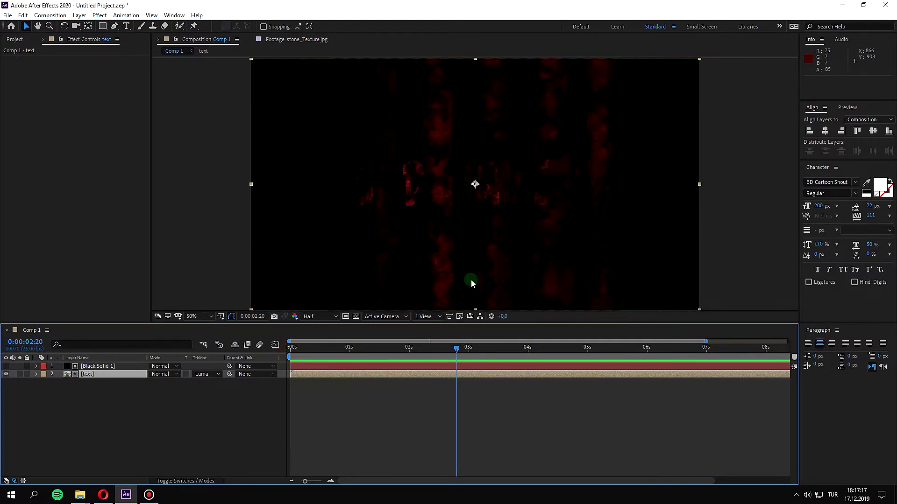
{"action": "left_click_drag", "start_coordinate": [456, 348], "coordinate": [661, 349]}
{"action": "key", "text": "Home"}
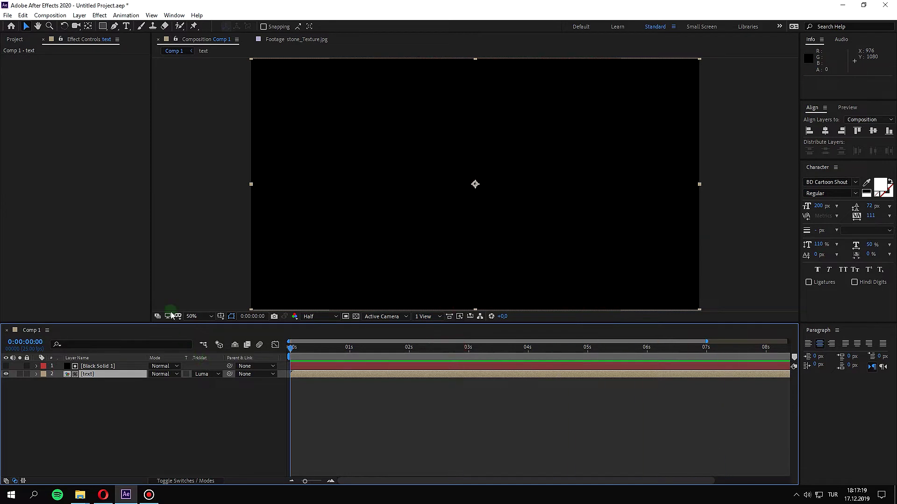
{"action": "left_click", "coordinate": [187, 262]}
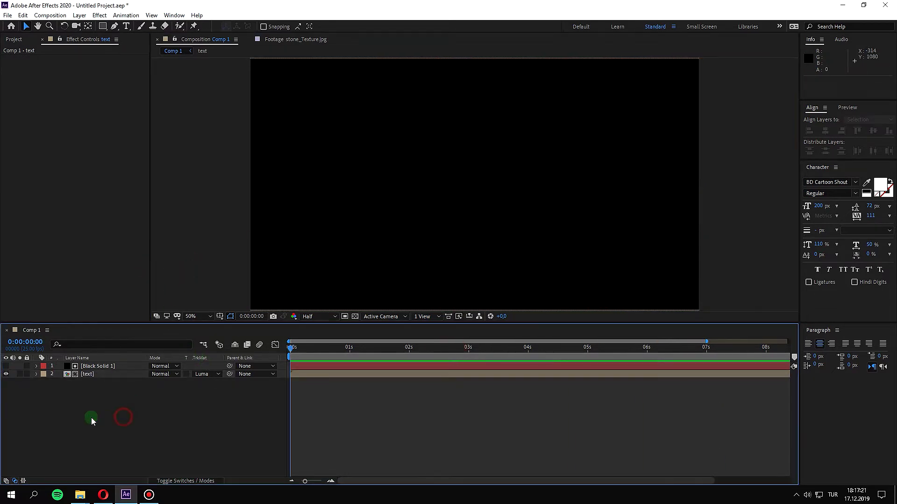
{"action": "left_click_drag", "start_coordinate": [92, 416], "coordinate": [97, 360]}
- Pre-compose the two selected layers into a comp named 'final'
{"action": "key", "text": "ctrl+shift+c"}
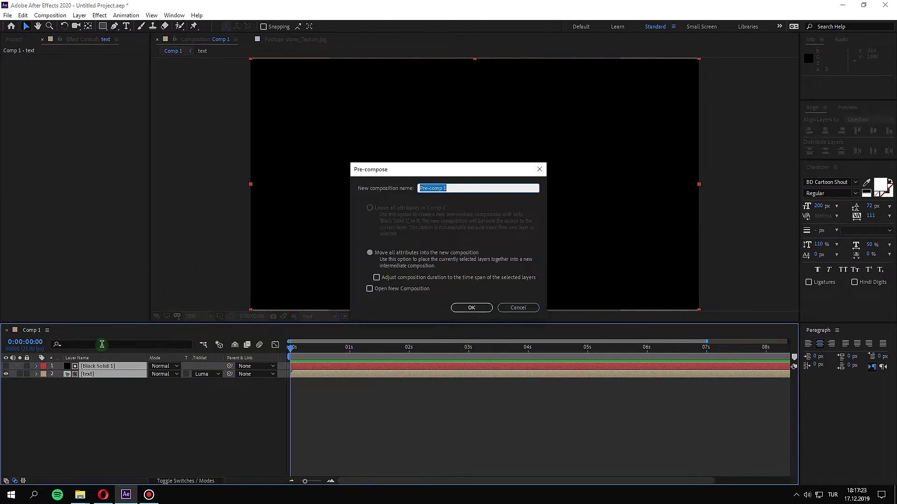
{"action": "type", "text": "final"}
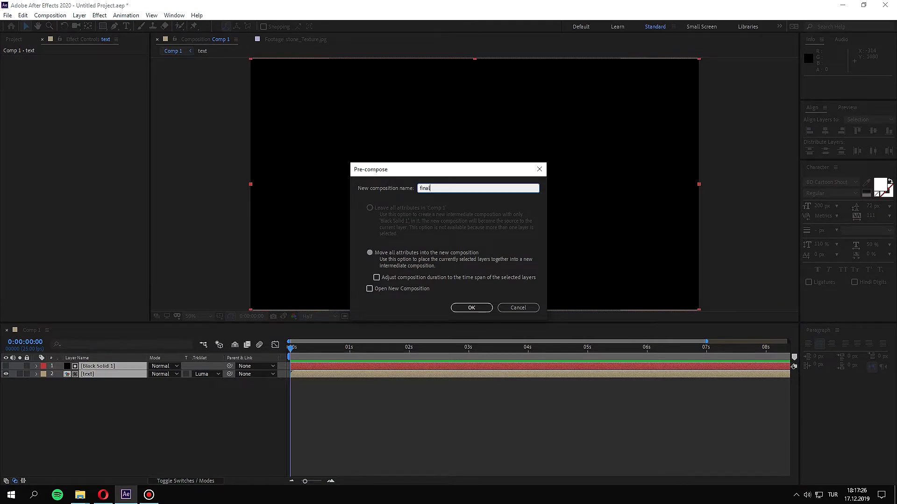
{"action": "key", "text": "Return"}
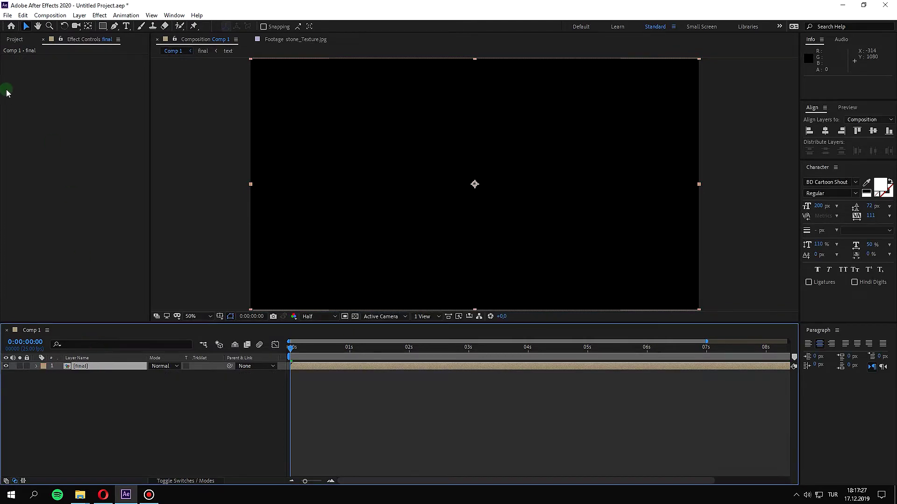
- Place BG.jpg beneath the final comp at 27% scale and preview
{"action": "left_click", "coordinate": [14, 39]}
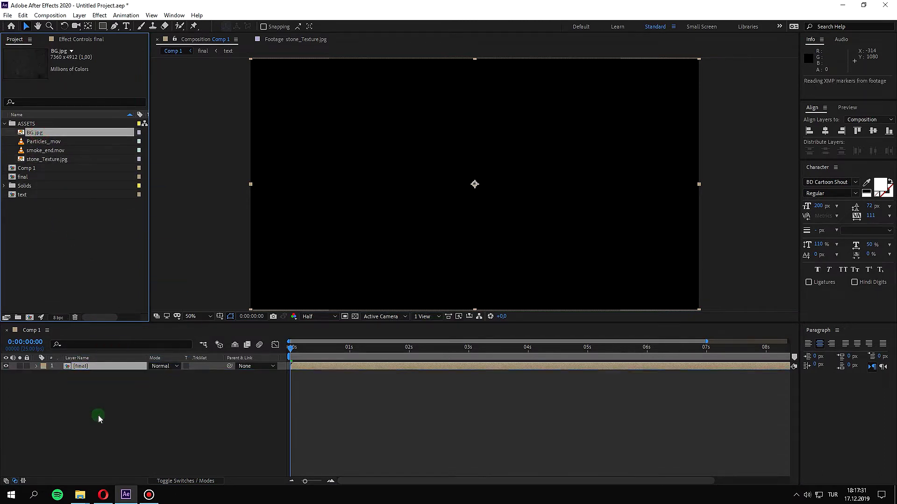
{"action": "left_click_drag", "start_coordinate": [41, 135], "coordinate": [98, 416]}
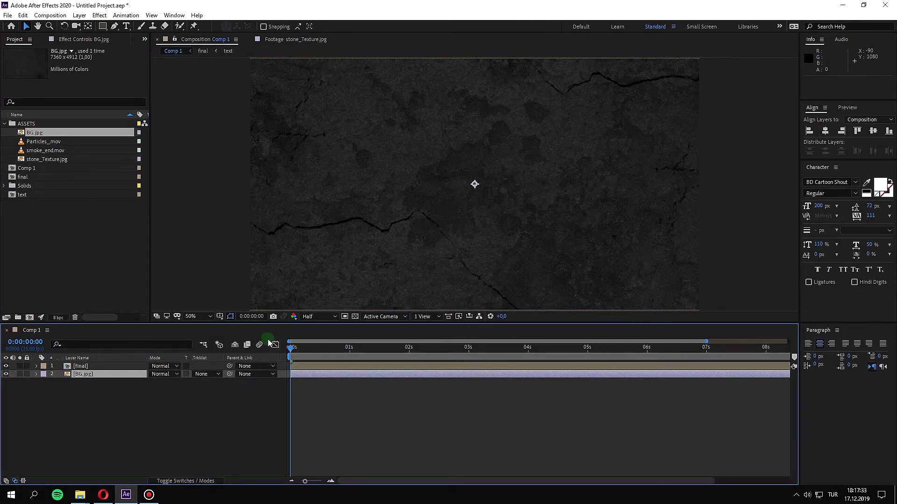
{"action": "key", "text": "s"}
{"action": "left_click_drag", "start_coordinate": [165, 382], "coordinate": [146, 385]}
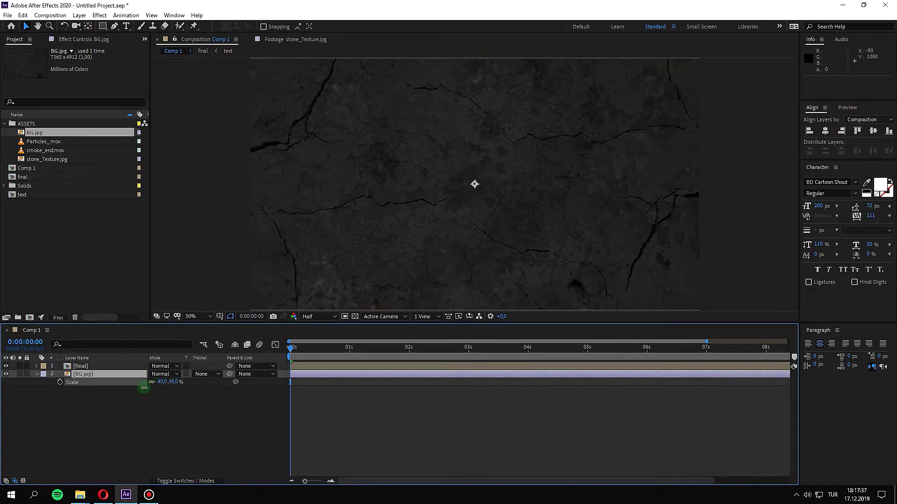
{"action": "left_click", "coordinate": [468, 198]}
{"action": "key", "text": "comma"}
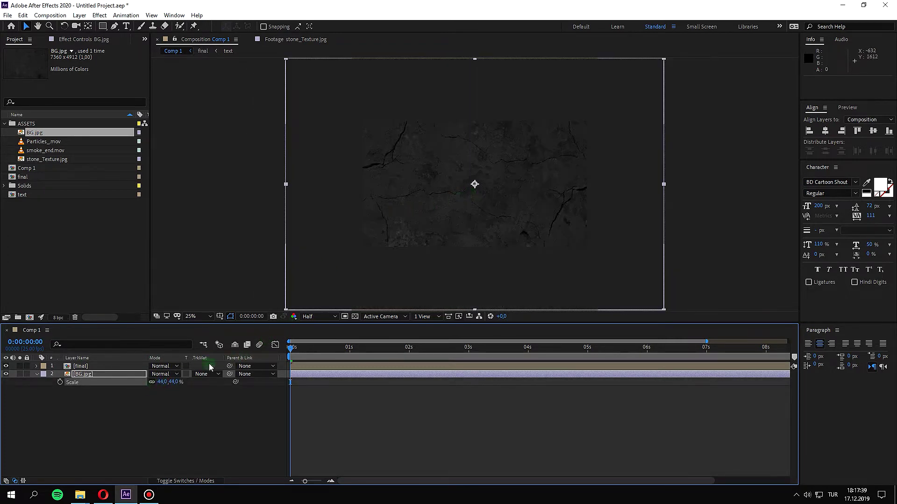
{"action": "left_click_drag", "start_coordinate": [165, 382], "coordinate": [160, 386]}
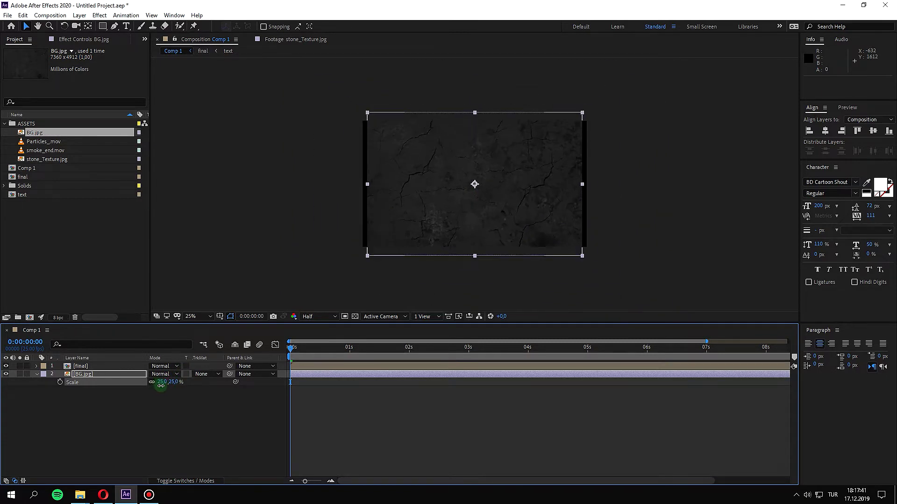
{"action": "key", "text": "period"}
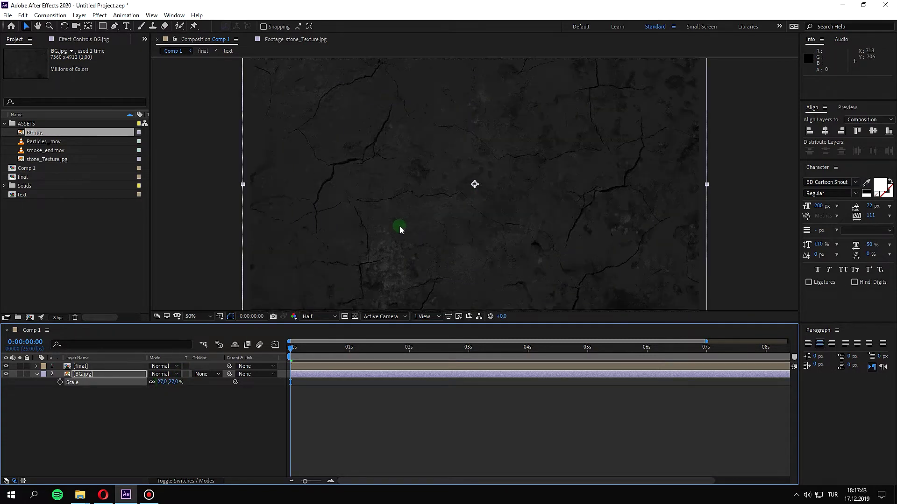
{"action": "key", "text": "space"}
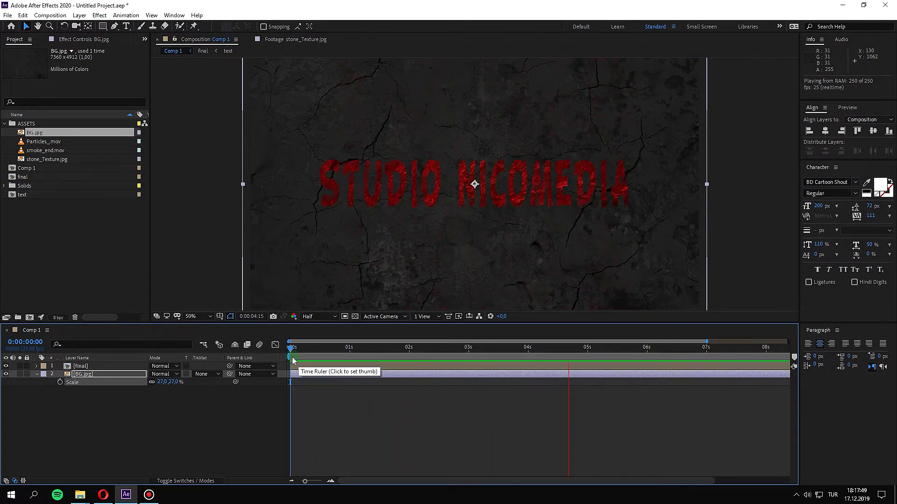
- Duplicate the final pre-comp layer in Comp 1
{"action": "left_click", "coordinate": [177, 290]}
{"action": "left_click", "coordinate": [160, 424]}
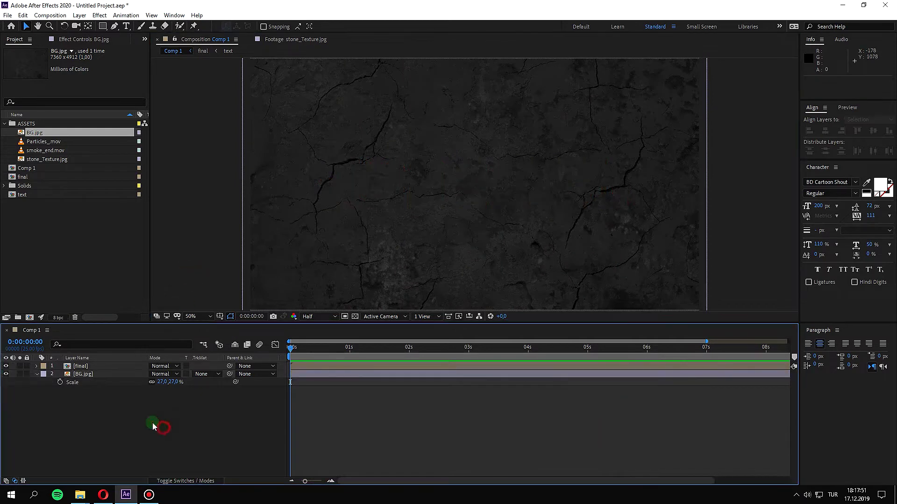
{"action": "left_click", "coordinate": [79, 374]}
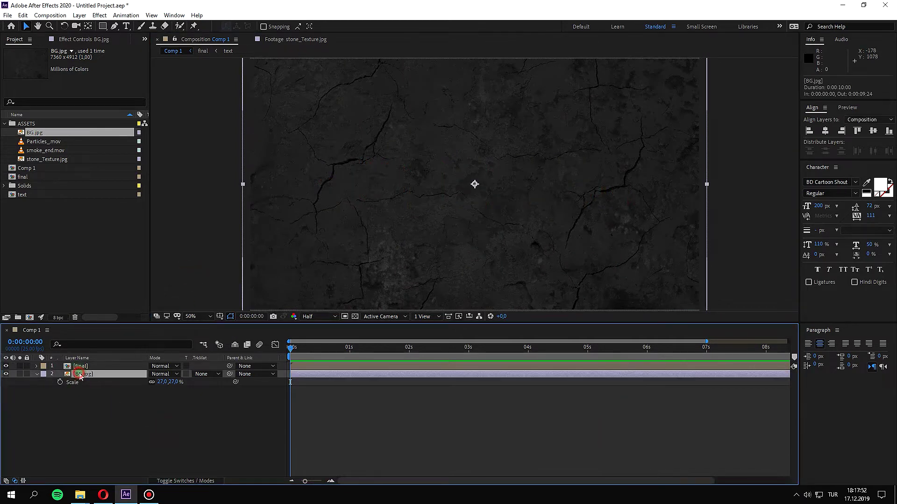
{"action": "left_click", "coordinate": [103, 366]}
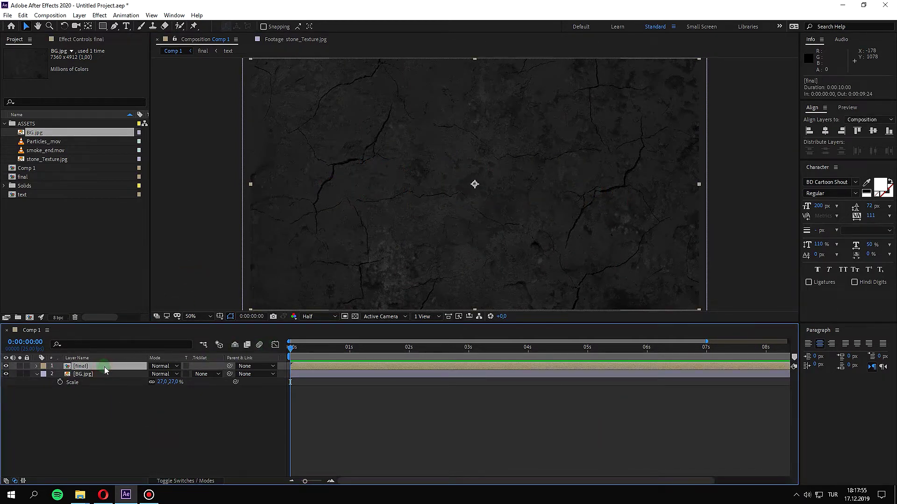
{"action": "key", "text": "ctrl+d"}
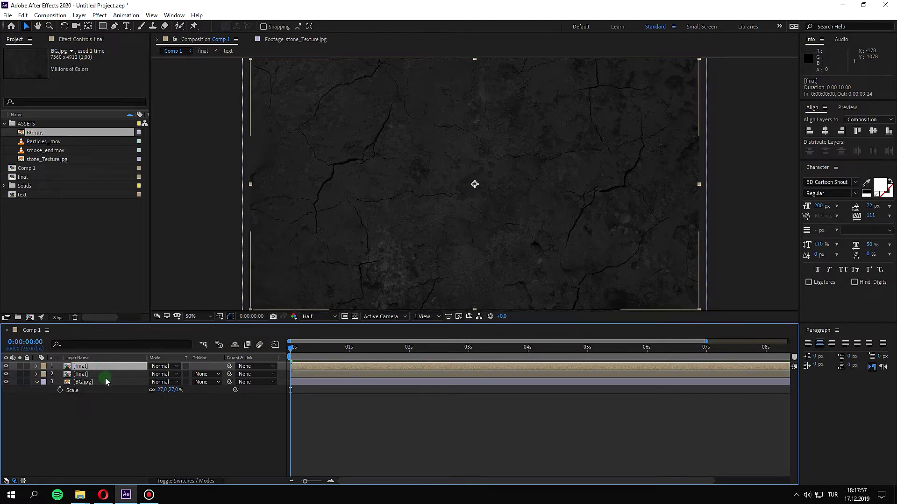
- Rename the lower copy of final to 'shadow'
{"action": "left_click", "coordinate": [95, 374]}
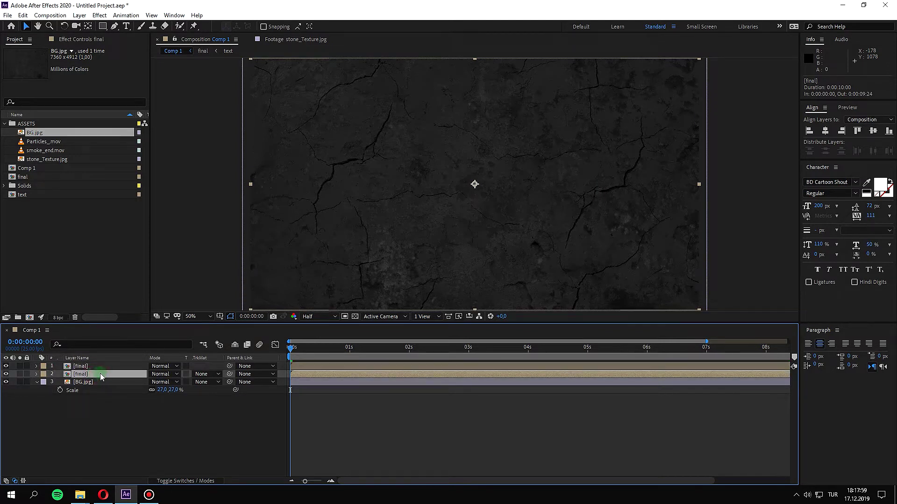
{"action": "key", "text": "Return"}
{"action": "key", "text": "BackSpace"}
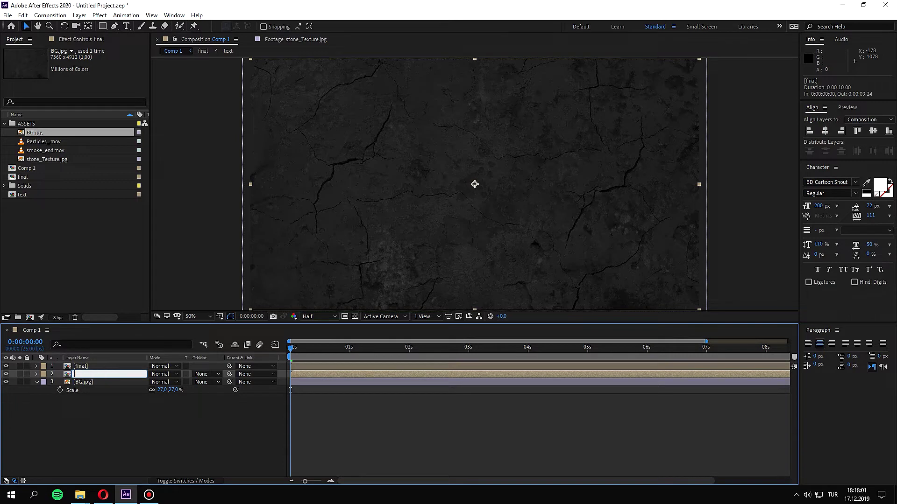
{"action": "type", "text": "shadow"}
{"action": "key", "text": "Return"}
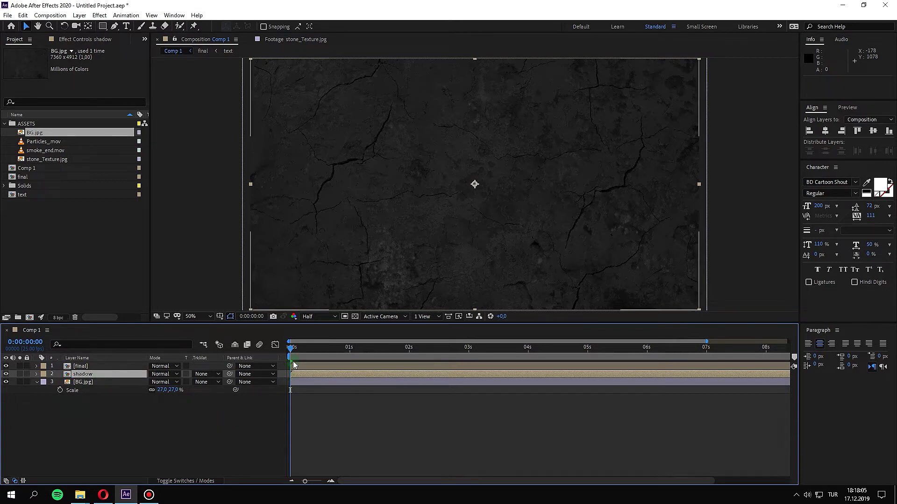
{"action": "left_click", "coordinate": [92, 374]}
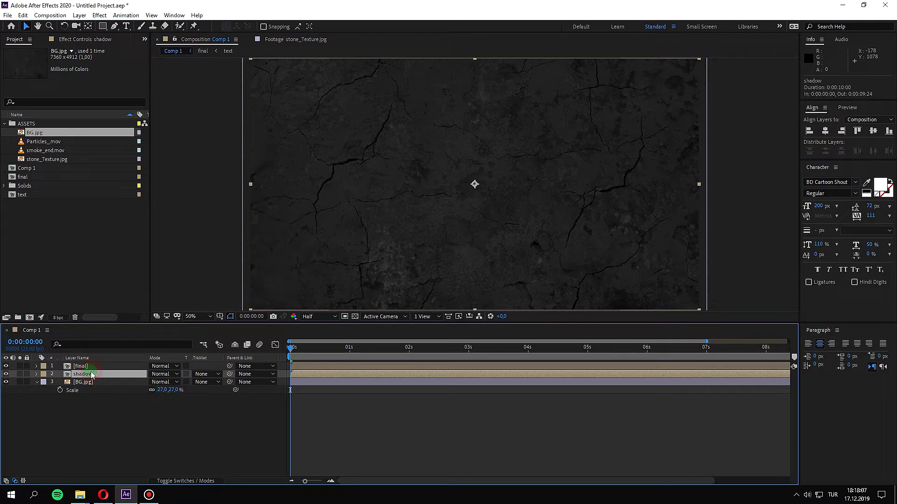
{"action": "key", "text": "ctrl+space"}
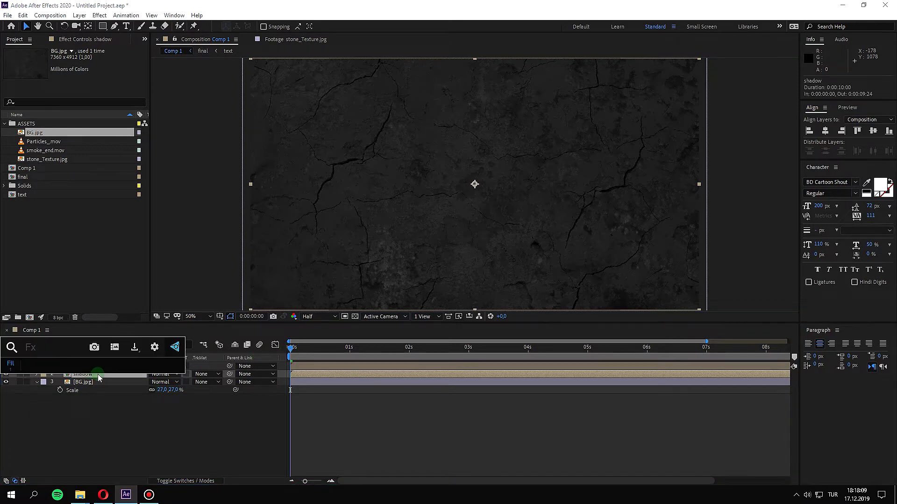
- Add CC Radial Fast Blur to the shadow layer, then search the effects for Drop Shadow
{"action": "type", "text": "radial fa"}
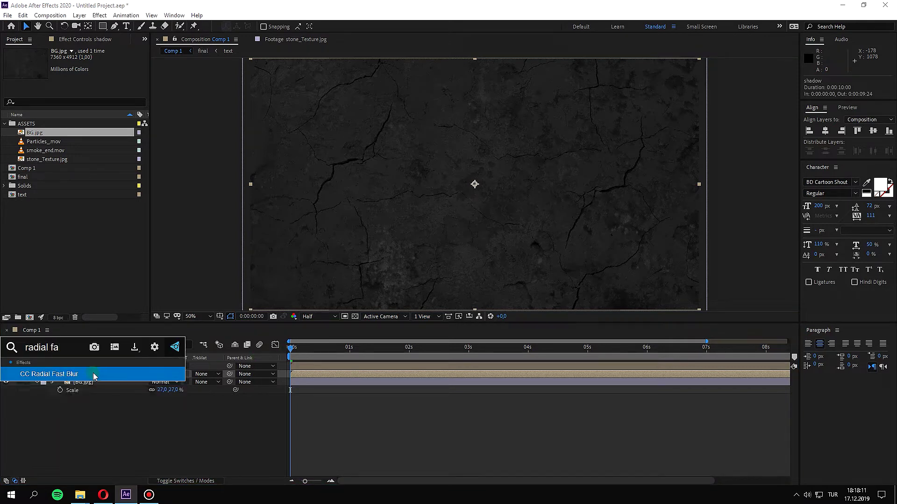
{"action": "left_click", "coordinate": [94, 373]}
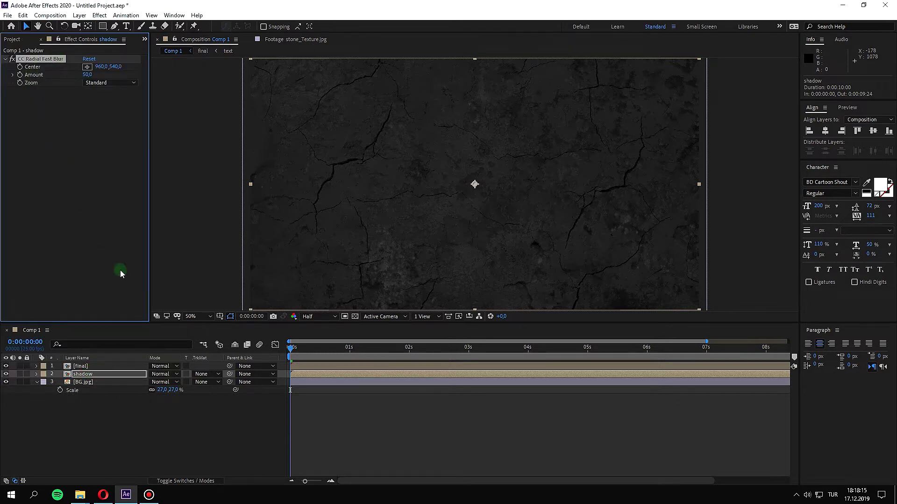
{"action": "key", "text": "ctrl+space"}
{"action": "type", "text": "drop"}
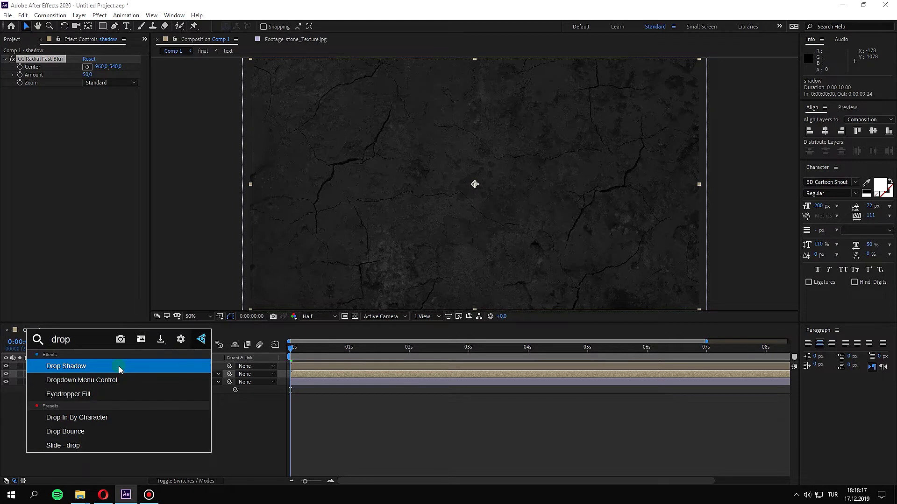
- Apply Drop Shadow and then a Fill effect to the shadow layer
{"action": "left_click", "coordinate": [120, 369]}
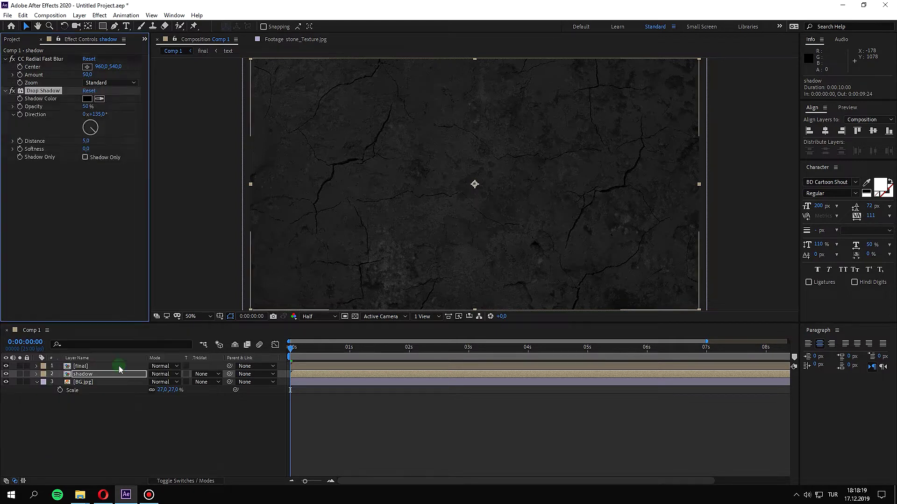
{"action": "key", "text": "ctrl+space"}
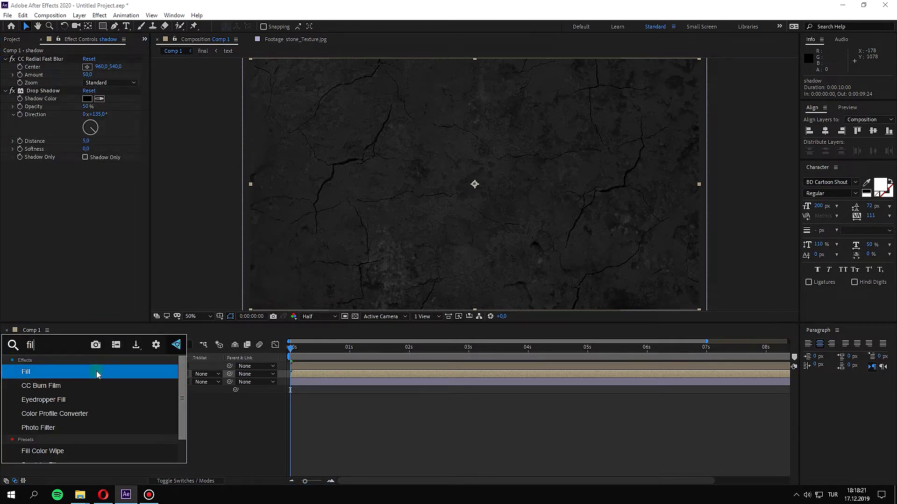
{"action": "left_click", "coordinate": [96, 371]}
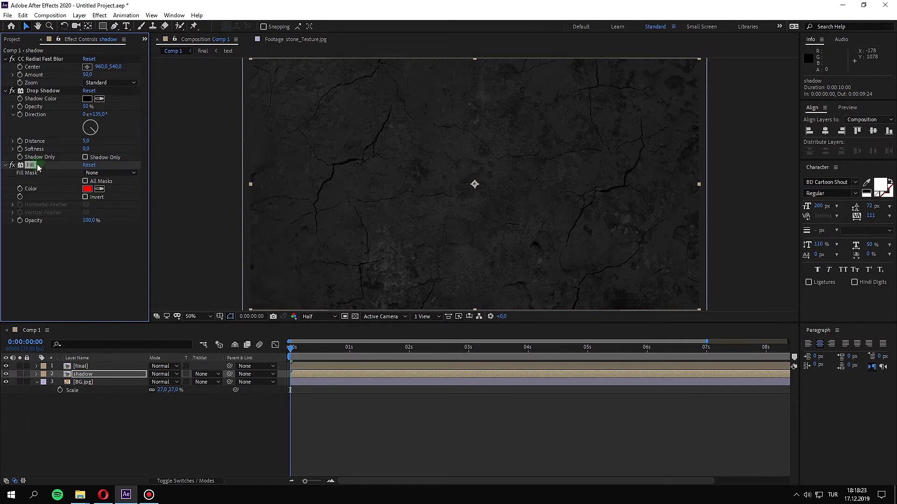
- Move Fill to the top of the effect stack and change its colour from red to black 000000
{"action": "left_click_drag", "start_coordinate": [31, 164], "coordinate": [30, 60]}
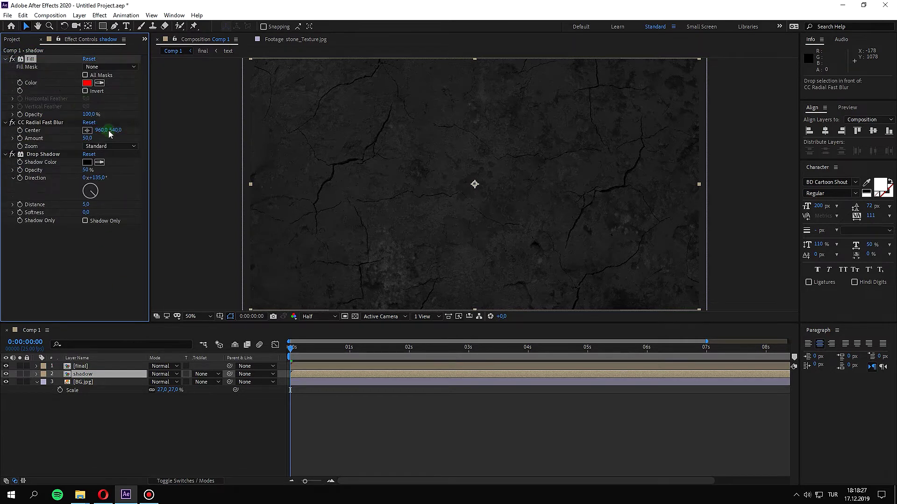
{"action": "left_click", "coordinate": [92, 83]}
{"action": "left_click_drag", "start_coordinate": [652, 324], "coordinate": [580, 396]}
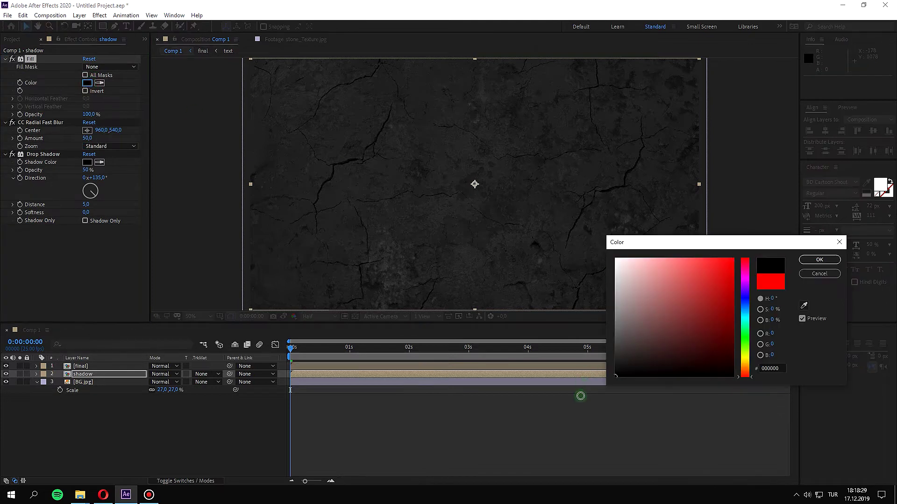
{"action": "left_click", "coordinate": [812, 266]}
- Jump to 4:01 and briefly hide the final title layer to inspect the shadow
{"action": "left_click", "coordinate": [329, 352]}
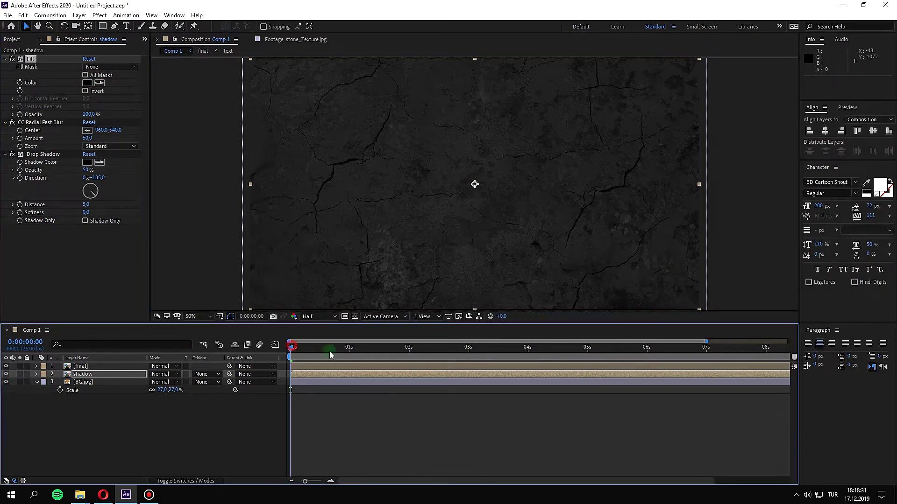
{"action": "left_click_drag", "start_coordinate": [329, 355], "coordinate": [530, 355]}
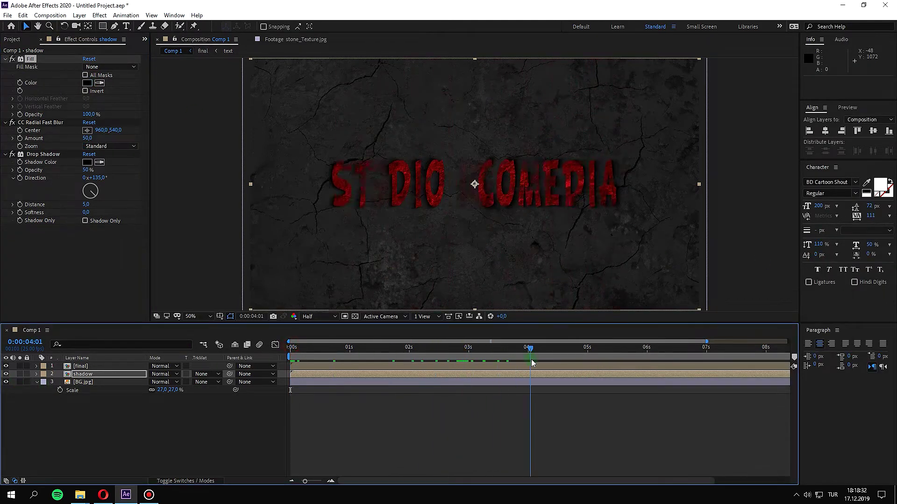
{"action": "left_click", "coordinate": [5, 366]}
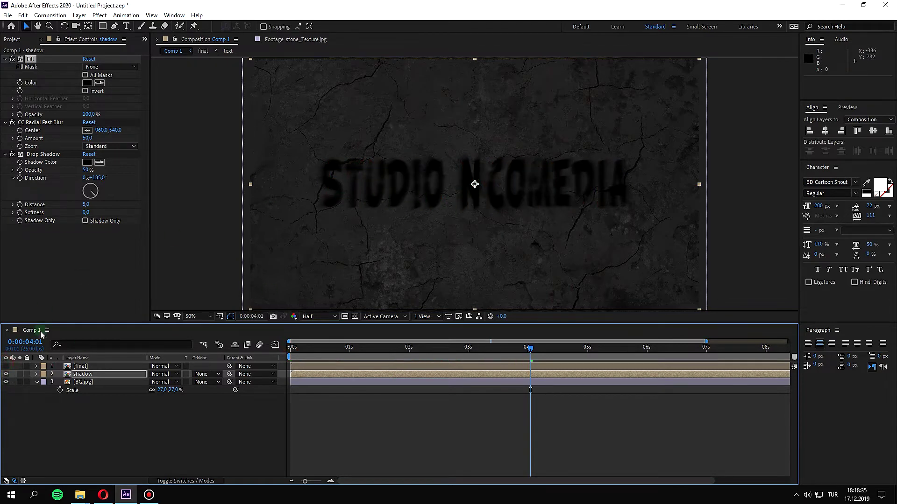
{"action": "left_click", "coordinate": [5, 366]}
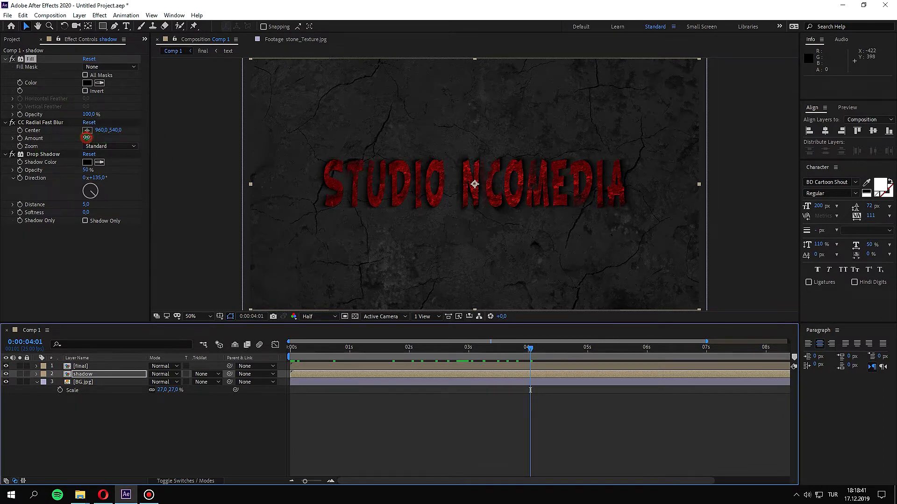
- Set CC Radial Fast Blur Amount to 89 with Zoom set to Brightest
{"action": "mouse_move", "coordinate": [86, 137]}
{"action": "left_mouse_down"}
{"action": "mouse_move", "coordinate": [108, 139]}
{"action": "mouse_move", "coordinate": [75, 145]}
{"action": "left_mouse_up"}
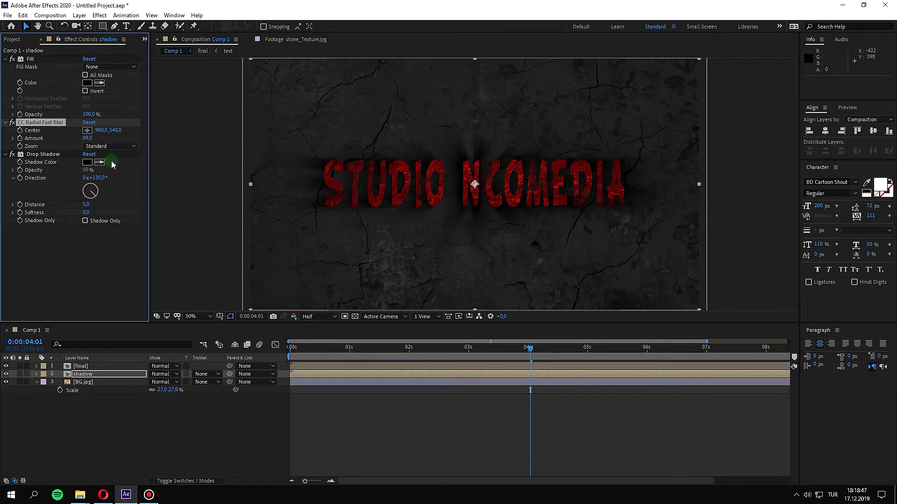
{"action": "left_click", "coordinate": [101, 146]}
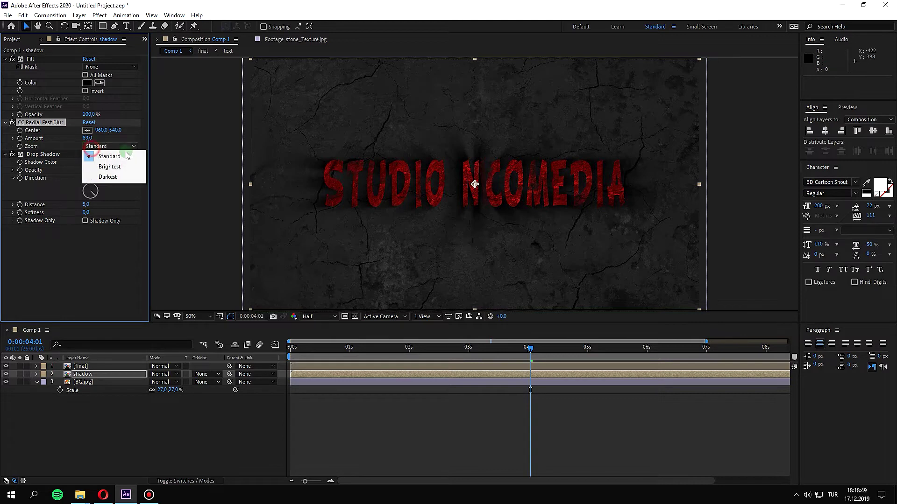
{"action": "left_click", "coordinate": [124, 167]}
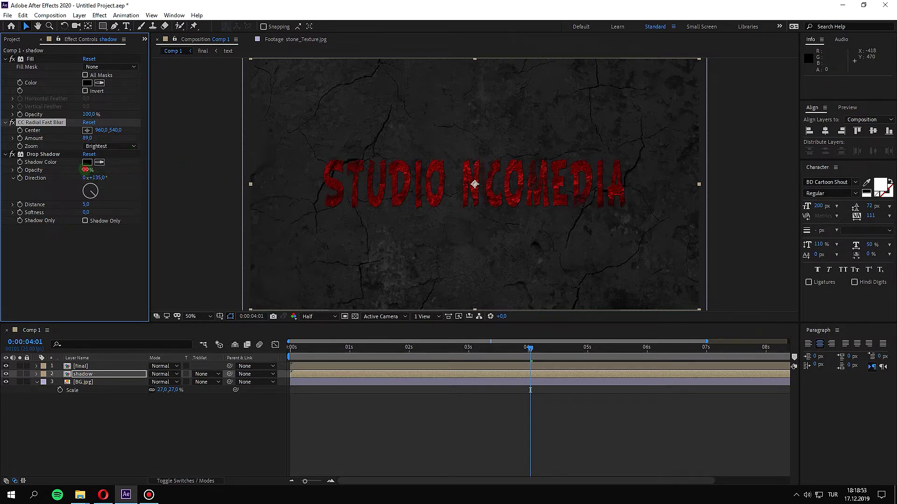
- Set the Drop Shadow Opacity to 100% and Direction to 180°
{"action": "left_click_drag", "start_coordinate": [87, 170], "coordinate": [217, 168]}
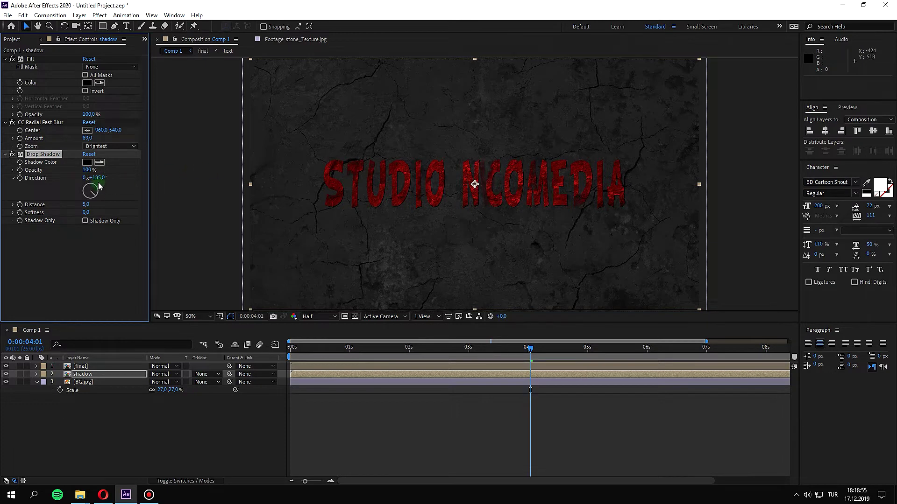
{"action": "type", "text": "180"}
{"action": "left_click", "coordinate": [110, 263]}
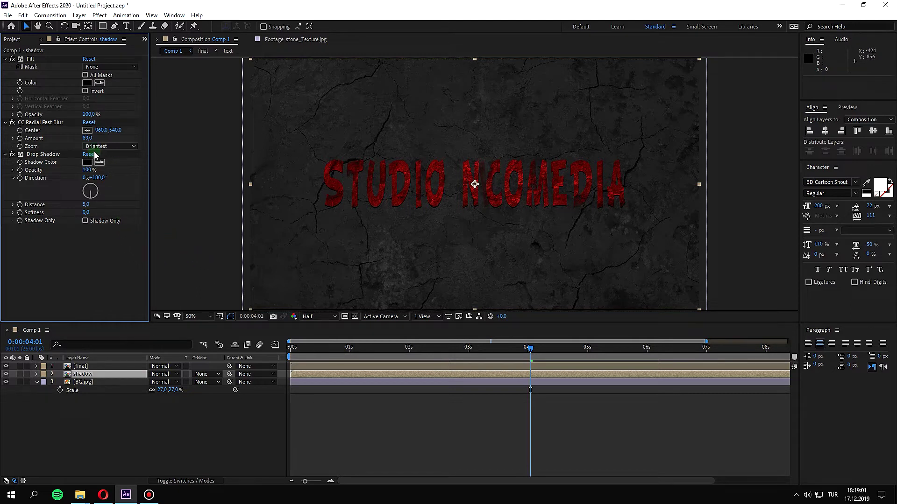
{"action": "left_click", "coordinate": [126, 336]}
- Add a Sharpen effect with Amount 20 to the shadow layer, using the 'harp' search
{"action": "key", "text": "ctrl+space"}
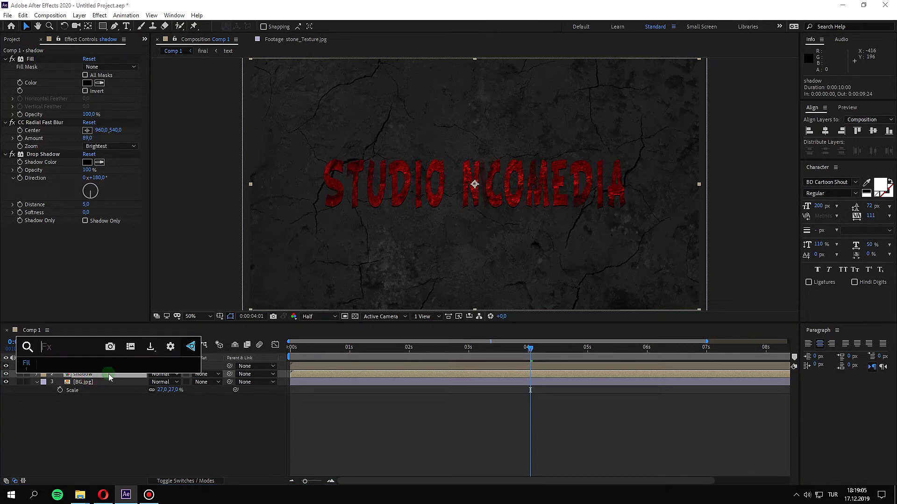
{"action": "type", "text": "harp"}
{"action": "left_click", "coordinate": [108, 374]}
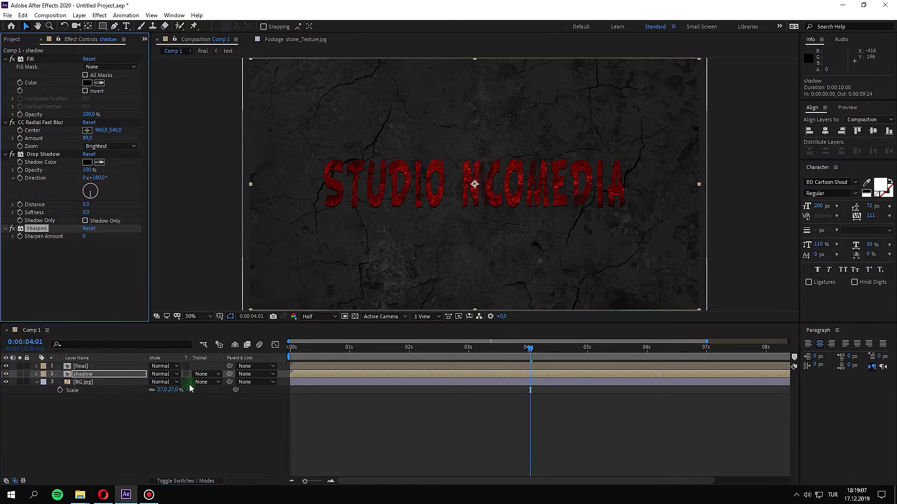
{"action": "left_click", "coordinate": [85, 236]}
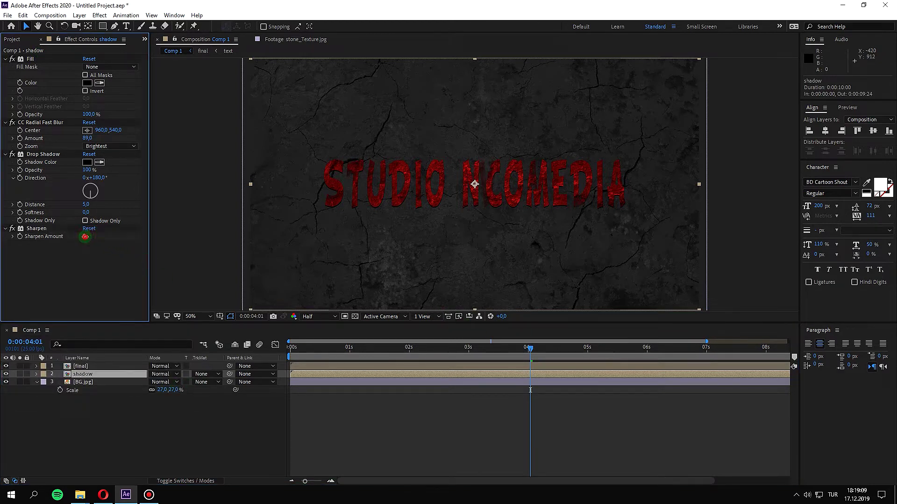
{"action": "type", "text": "20"}
{"action": "key", "text": "Return"}
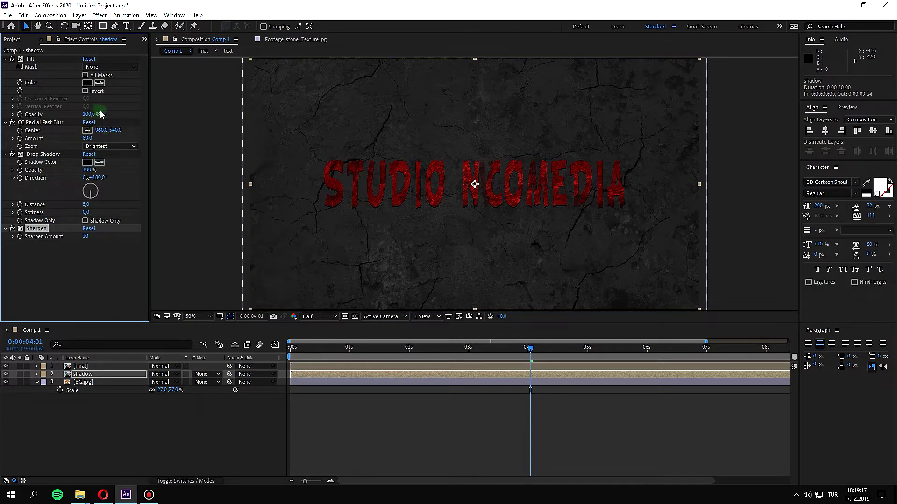
- Keep the Fill Mask at None and raise Drop Shadow Softness to about 36
{"action": "left_click", "coordinate": [102, 67]}
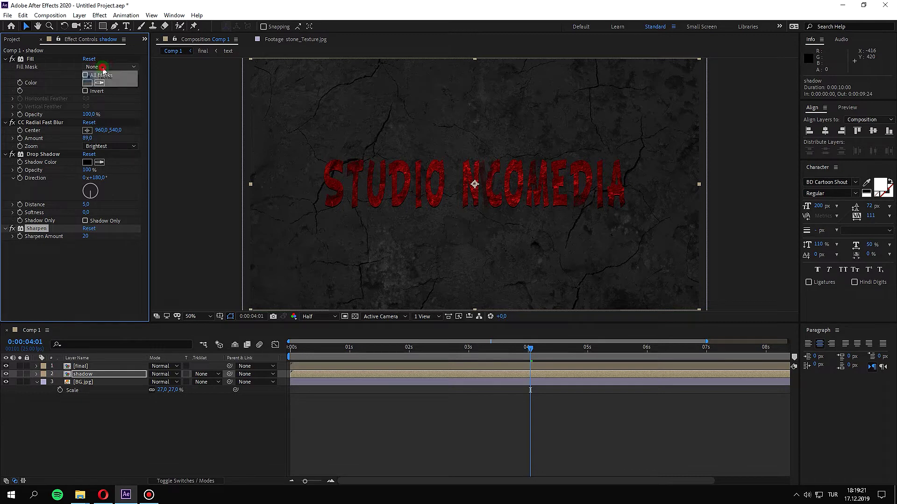
{"action": "left_click", "coordinate": [152, 96]}
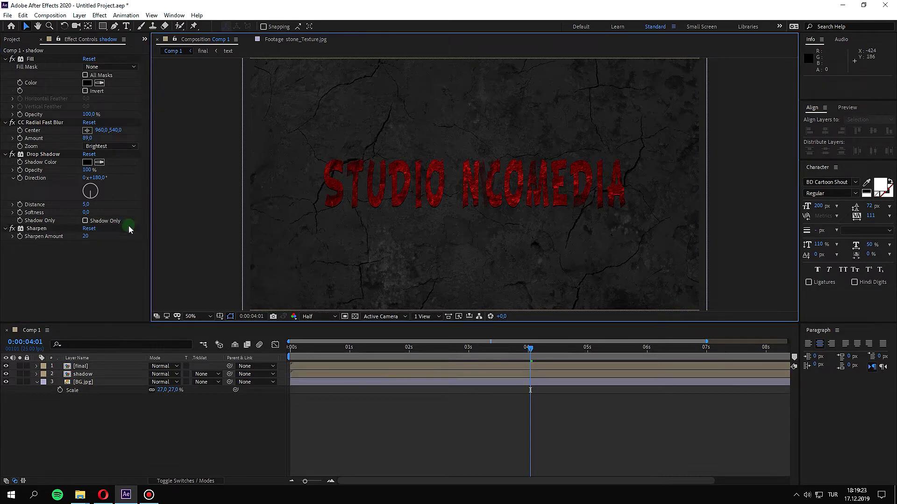
{"action": "left_click_drag", "start_coordinate": [87, 212], "coordinate": [104, 213]}
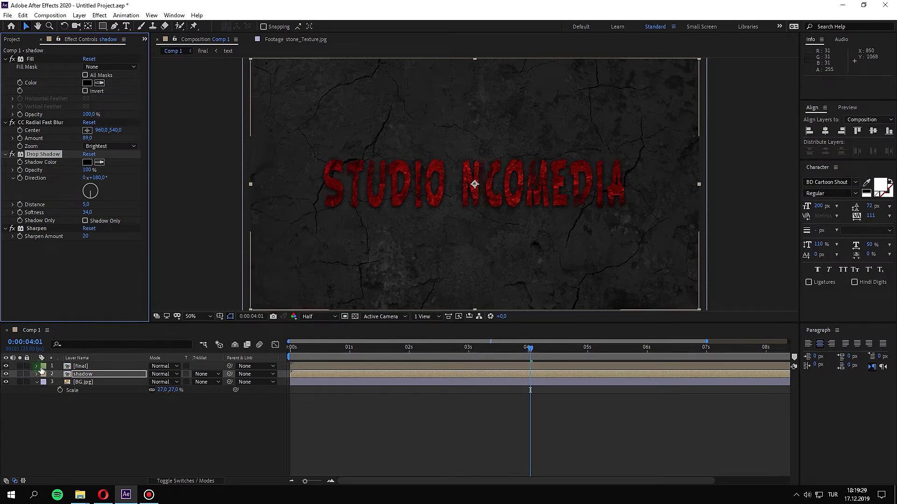
{"action": "left_click", "coordinate": [84, 376]}
{"action": "left_click", "coordinate": [85, 374]}
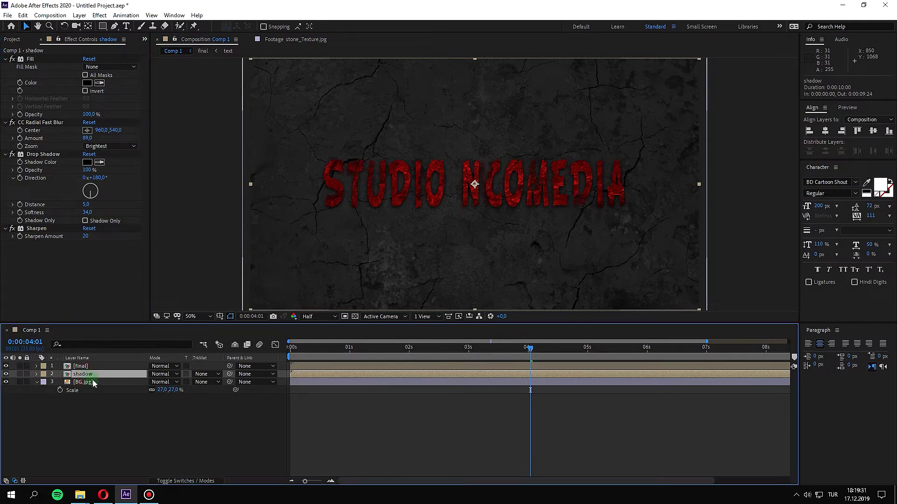
- Duplicate the shadow layer as shadow 2 and lower its radial blur amount
{"action": "key", "text": "ctrl+d"}
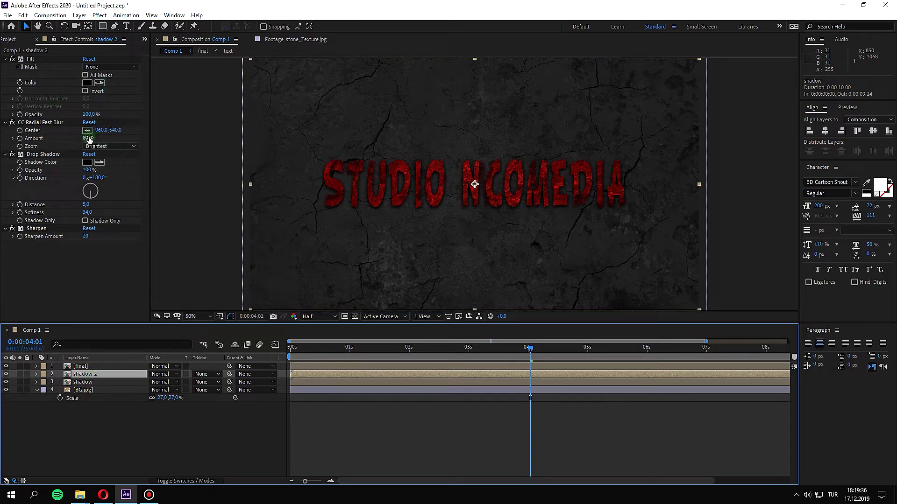
{"action": "left_click_drag", "start_coordinate": [88, 138], "coordinate": [80, 142]}
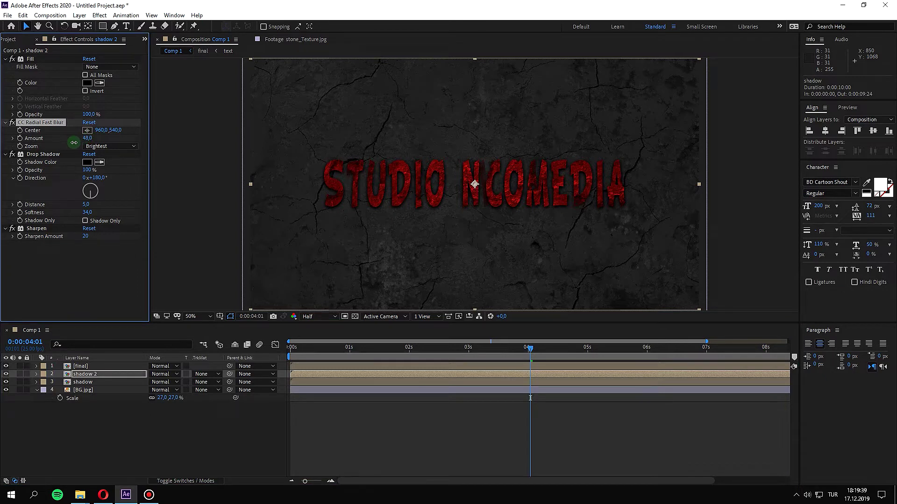
{"action": "mouse_move", "coordinate": [528, 348]}
{"action": "left_mouse_down"}
{"action": "mouse_move", "coordinate": [409, 352]}
{"action": "mouse_move", "coordinate": [566, 368]}
{"action": "left_mouse_up"}
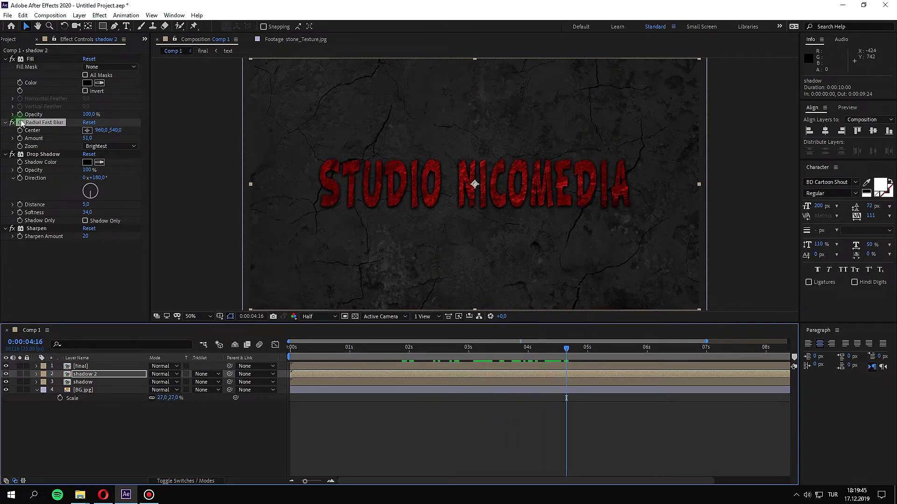
- Reorder shadow 2's effects: radial blur first, Drop Shadow next, Fill below Sharpen at the bottom
{"action": "left_click_drag", "start_coordinate": [22, 122], "coordinate": [25, 62]}
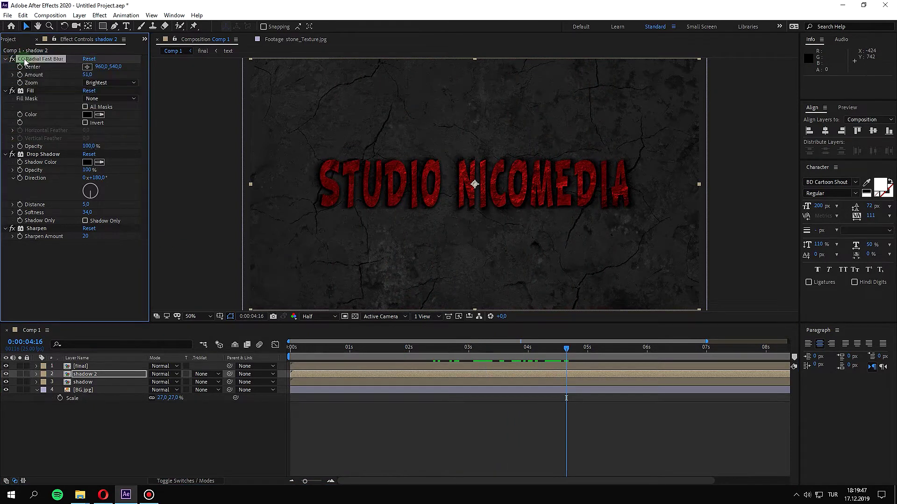
{"action": "left_click_drag", "start_coordinate": [34, 154], "coordinate": [34, 97]}
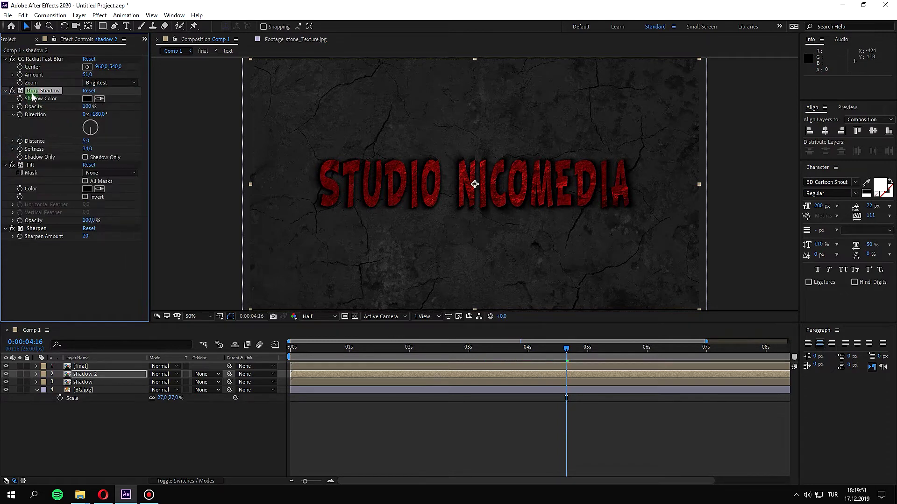
{"action": "left_click_drag", "start_coordinate": [28, 165], "coordinate": [31, 193]}
{"action": "left_click_drag", "start_coordinate": [30, 242], "coordinate": [27, 236]}
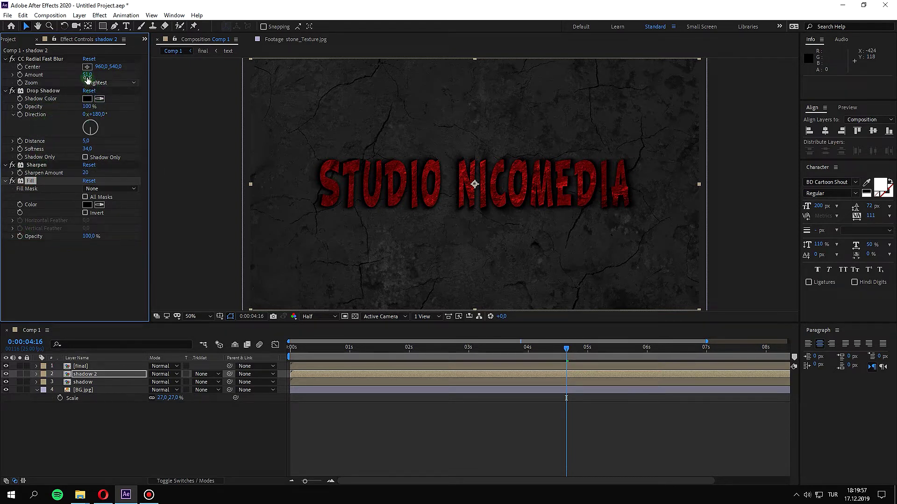
{"action": "left_click_drag", "start_coordinate": [86, 74], "coordinate": [101, 76]}
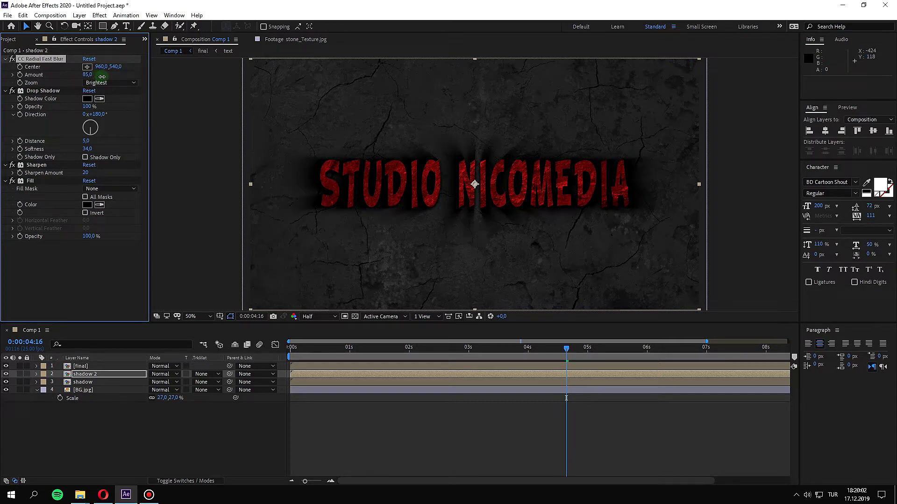
- Move the original shadow's radial blur to the top and set shadow 2's blur Amount to 60
{"action": "left_click", "coordinate": [86, 381]}
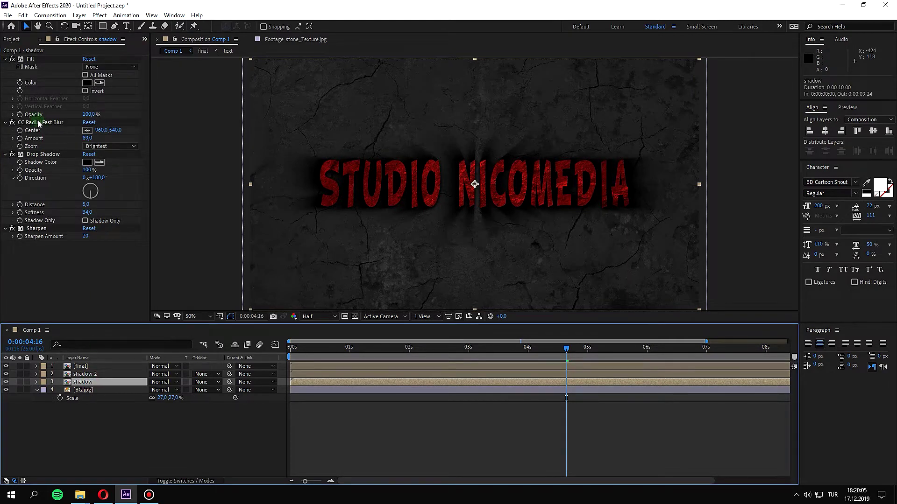
{"action": "left_click_drag", "start_coordinate": [38, 122], "coordinate": [34, 60]}
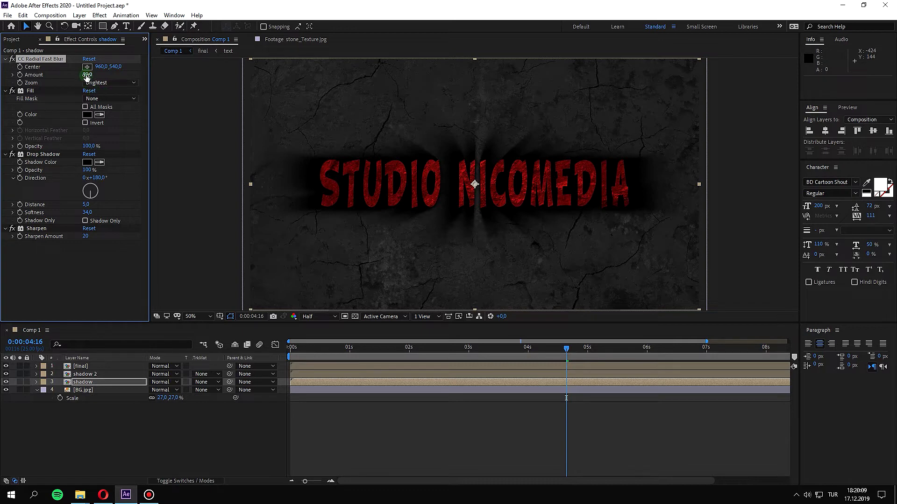
{"action": "left_click", "coordinate": [87, 374]}
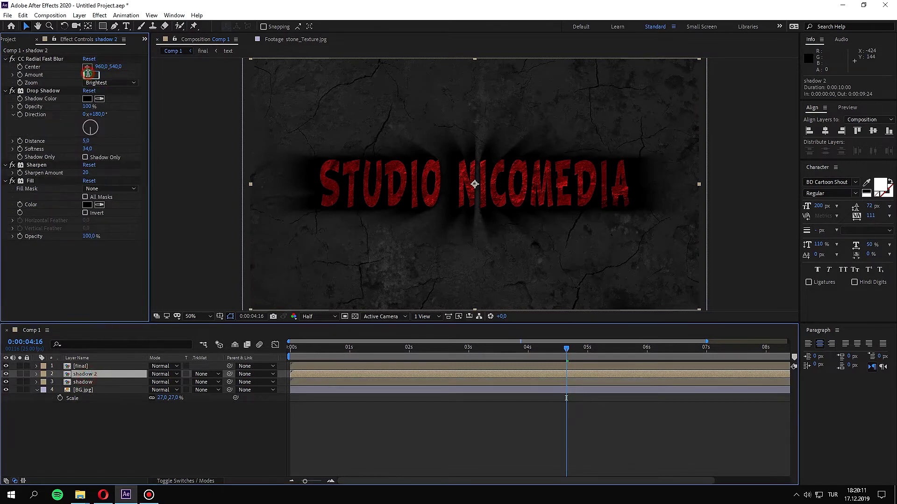
{"action": "left_click_drag", "start_coordinate": [95, 75], "coordinate": [92, 74]}
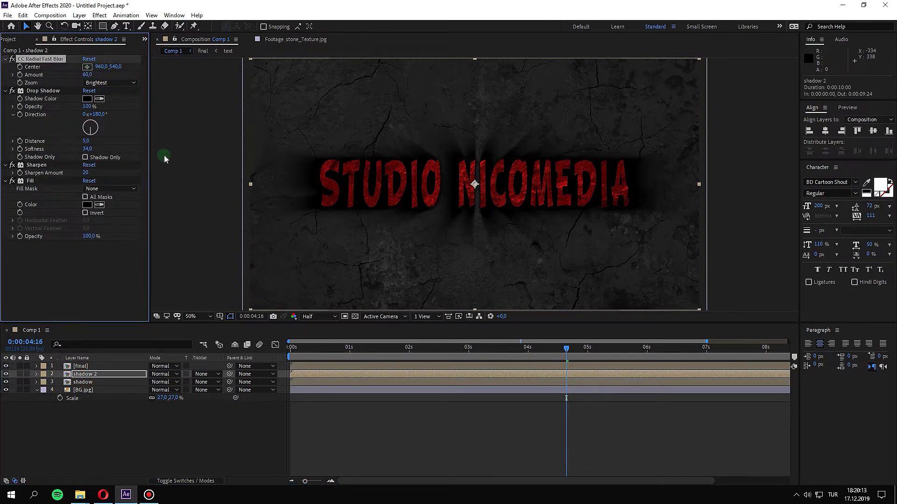
{"action": "key", "text": "ctrl+Down"}
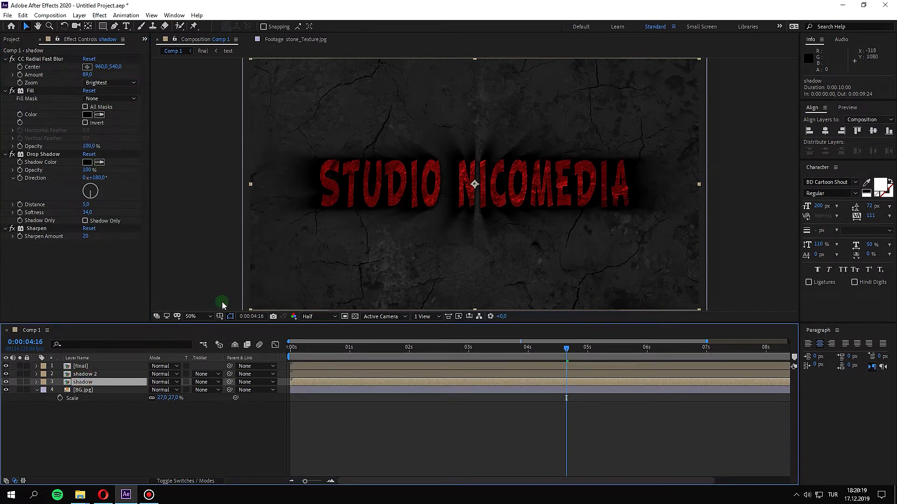
{"action": "left_click", "coordinate": [51, 60]}
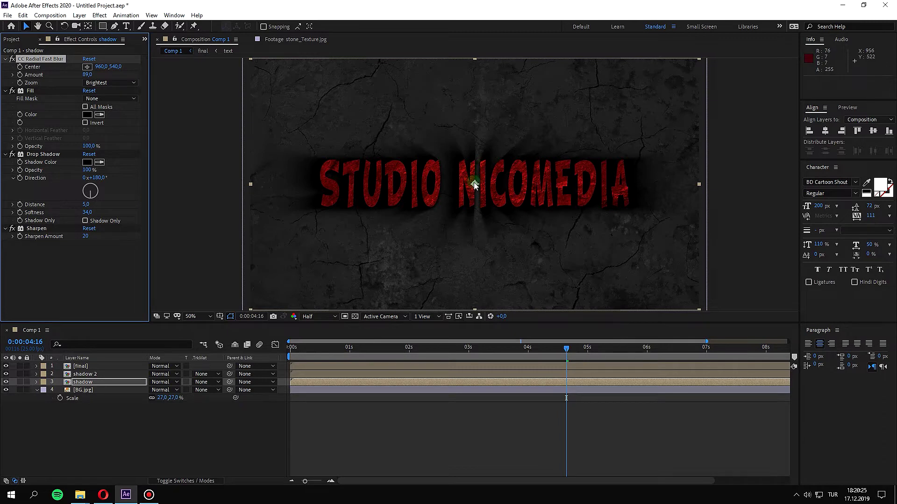
- Move the shadow layer's radial blur centre up above the title to about 960,150
{"action": "scroll", "coordinate": [473, 181], "scroll_direction": "down", "scroll_amount": 2}
{"action": "scroll", "coordinate": [475, 183], "scroll_direction": "up", "scroll_amount": 2}
{"action": "left_click_drag", "start_coordinate": [475, 184], "coordinate": [473, 108]}
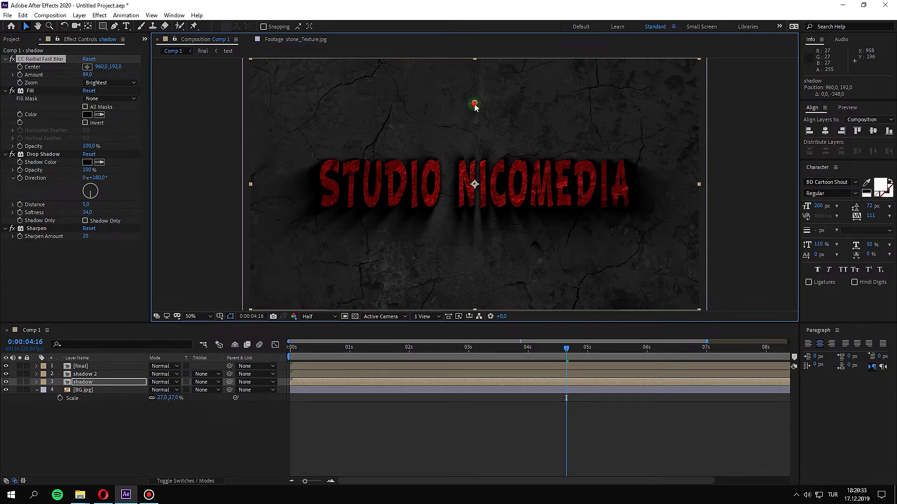
{"action": "left_click_drag", "start_coordinate": [475, 103], "coordinate": [475, 93]}
{"action": "left_click", "coordinate": [99, 274]}
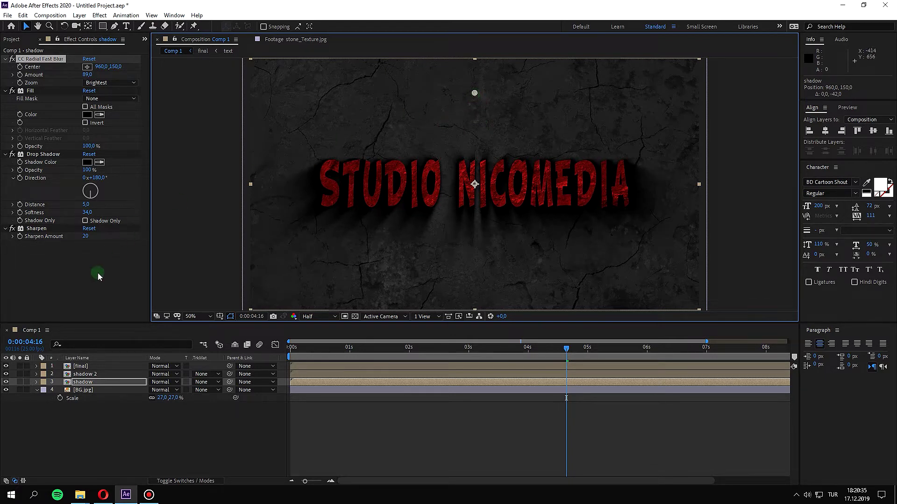
- Move shadow 2's radial blur centre up to match, at 960,146
{"action": "left_click", "coordinate": [84, 374]}
{"action": "left_click", "coordinate": [41, 63]}
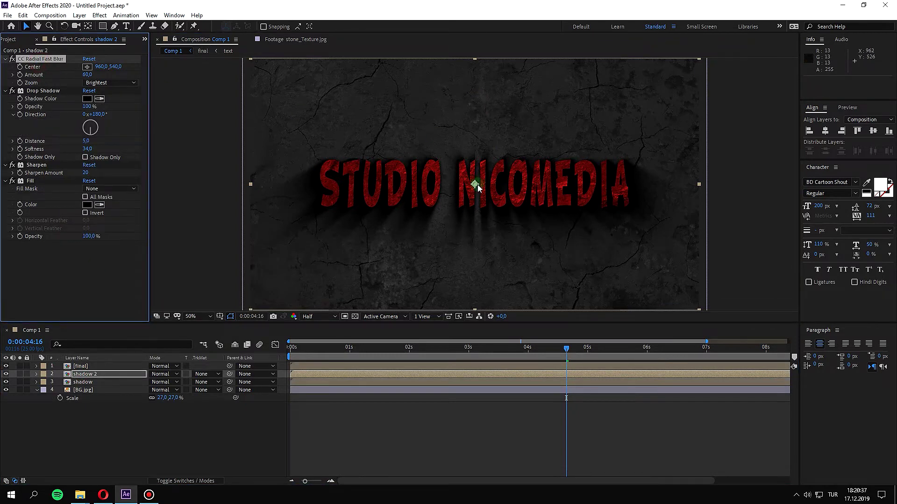
{"action": "left_click_drag", "start_coordinate": [475, 186], "coordinate": [469, 103]}
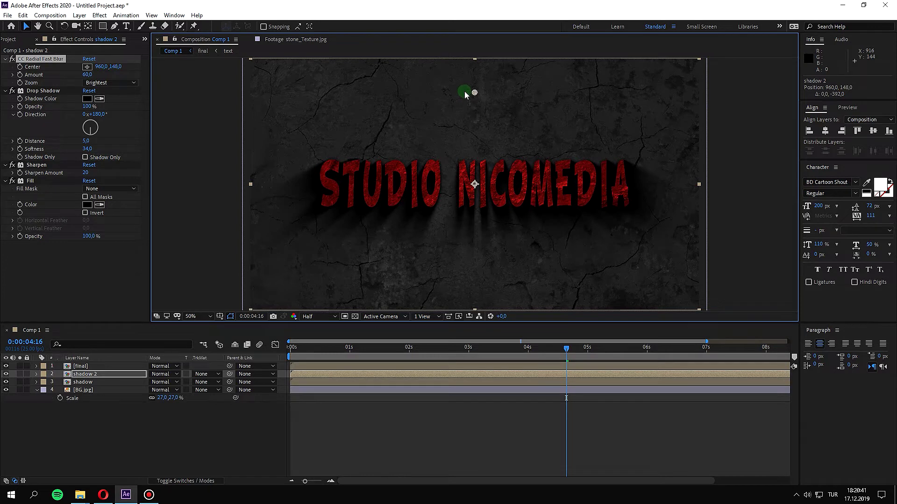
{"action": "left_click", "coordinate": [11, 62]}
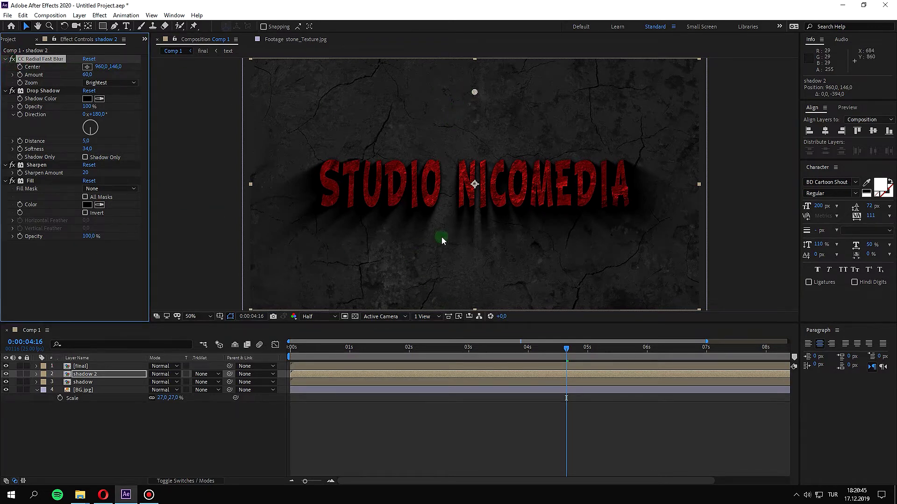
- Rewind to the start and play a preview of the downward shadow streaks
{"action": "key", "text": "comma"}
{"action": "key", "text": "period"}
{"action": "left_click_drag", "start_coordinate": [563, 353], "coordinate": [170, 299]}
{"action": "left_click", "coordinate": [202, 209]}
{"action": "key", "text": "space"}
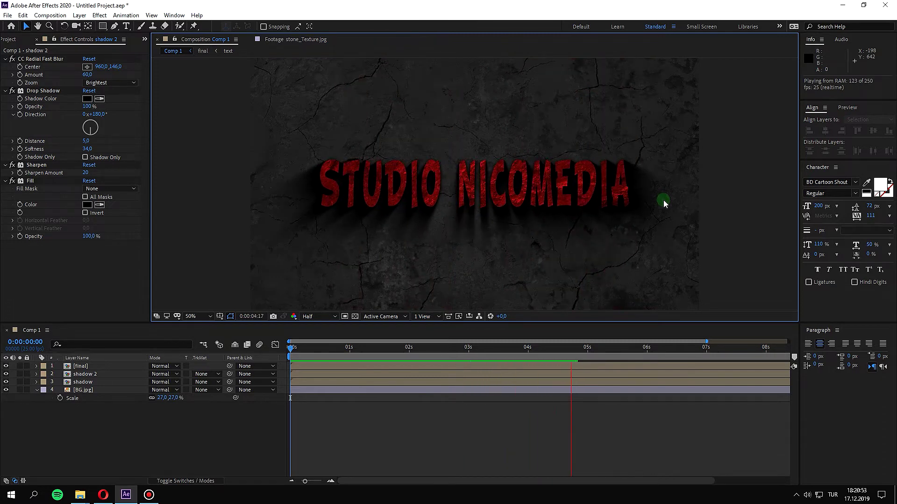
- Stop the preview, select the final title layer and move to 0:00:03:08
{"action": "key", "text": "space"}
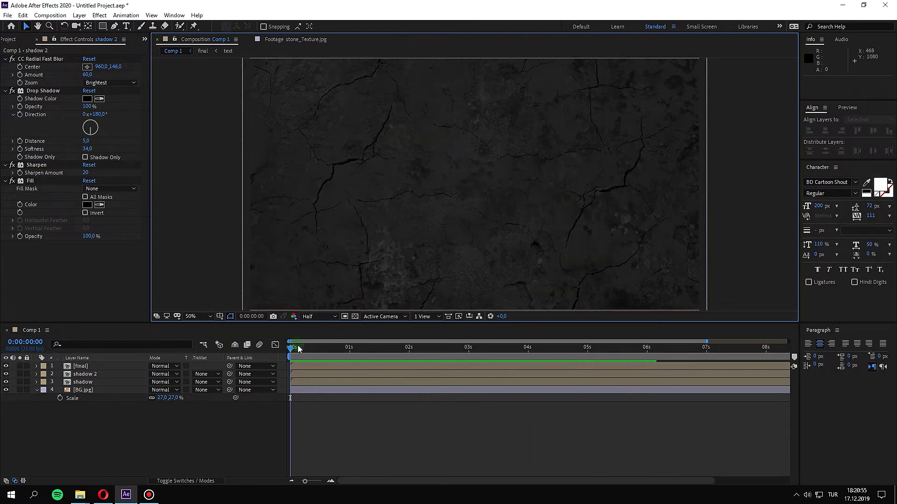
{"action": "mouse_move", "coordinate": [289, 349]}
{"action": "left_mouse_down"}
{"action": "mouse_move", "coordinate": [430, 356]}
{"action": "mouse_move", "coordinate": [290, 351]}
{"action": "left_mouse_up"}
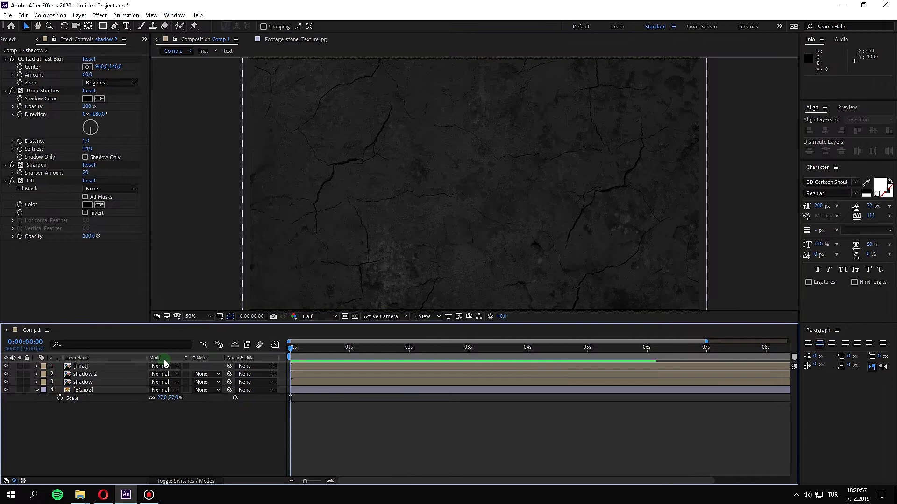
{"action": "left_click", "coordinate": [81, 368]}
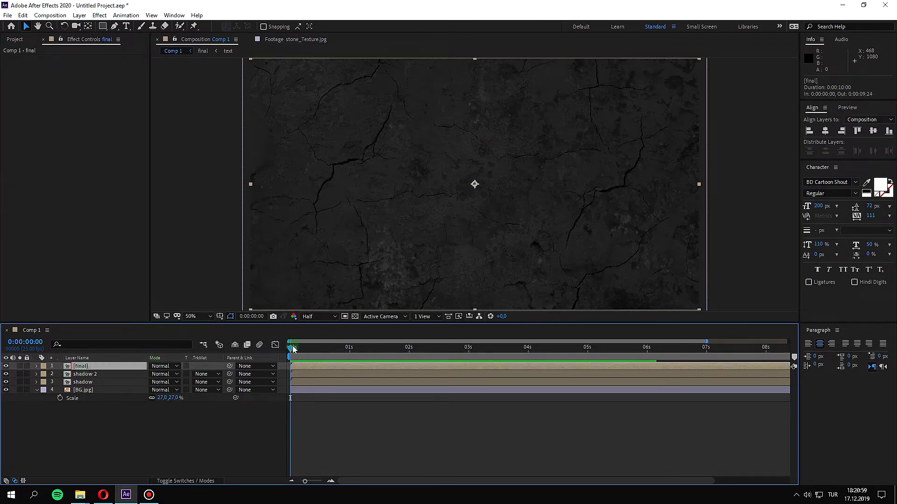
{"action": "left_click_drag", "start_coordinate": [294, 349], "coordinate": [487, 349]}
- Apply a Sharpen effect to the final title layer
{"action": "key", "text": "ctrl+space"}
{"action": "type", "text": "Fil"}
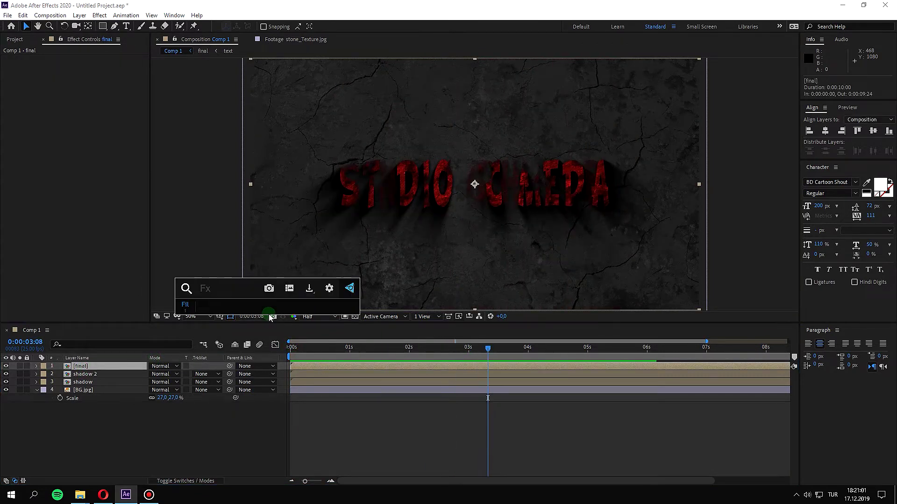
{"action": "type", "text": "sharpe"}
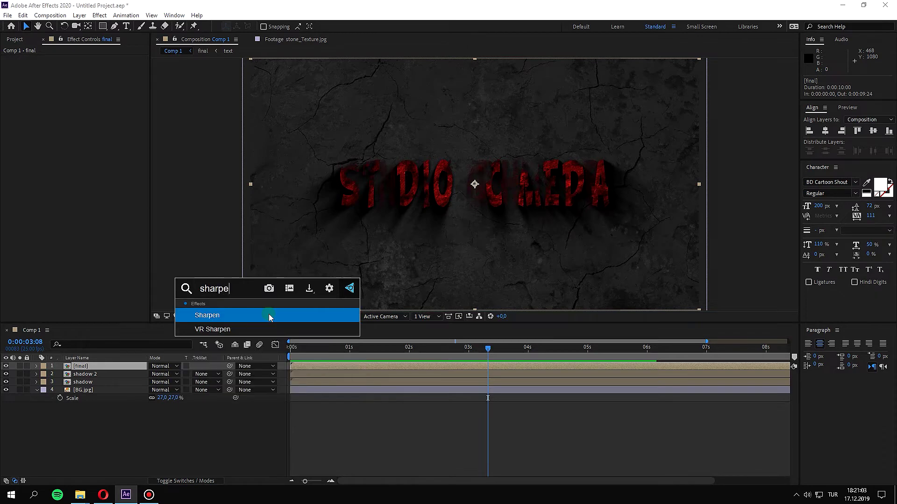
{"action": "key", "text": "Return"}
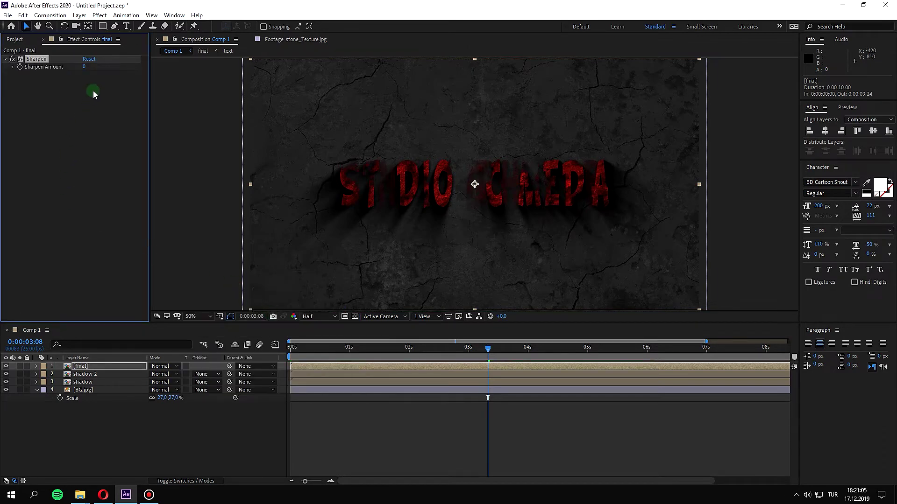
{"action": "left_click", "coordinate": [84, 68]}
{"action": "type", "text": "25"}
- Set the final layer's Sharpen Amount to 25 and add a Glow effect
{"action": "key", "text": "Return"}
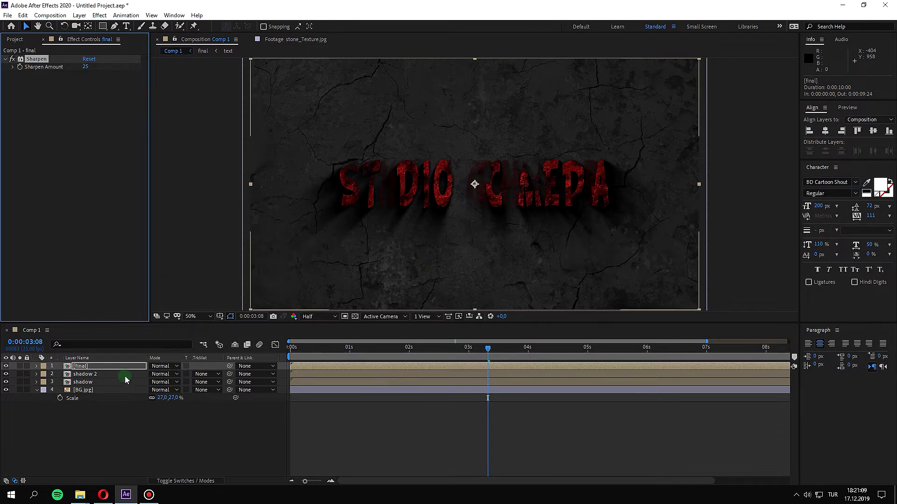
{"action": "key", "text": "ctrl+space"}
{"action": "type", "text": "glow"}
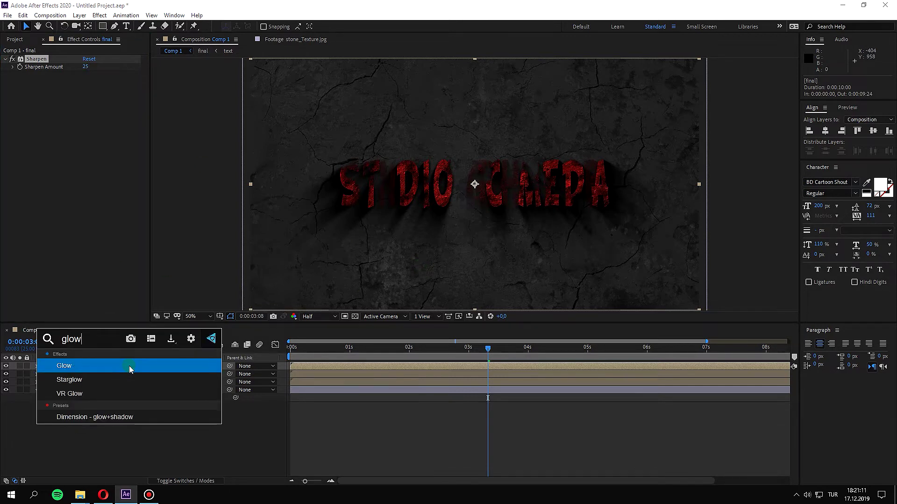
{"action": "left_click", "coordinate": [129, 369]}
- Set Glow Threshold 56.1%, Radius 58, Intensity 1.1 and Color Phase 90°
{"action": "left_click_drag", "start_coordinate": [488, 348], "coordinate": [564, 350]}
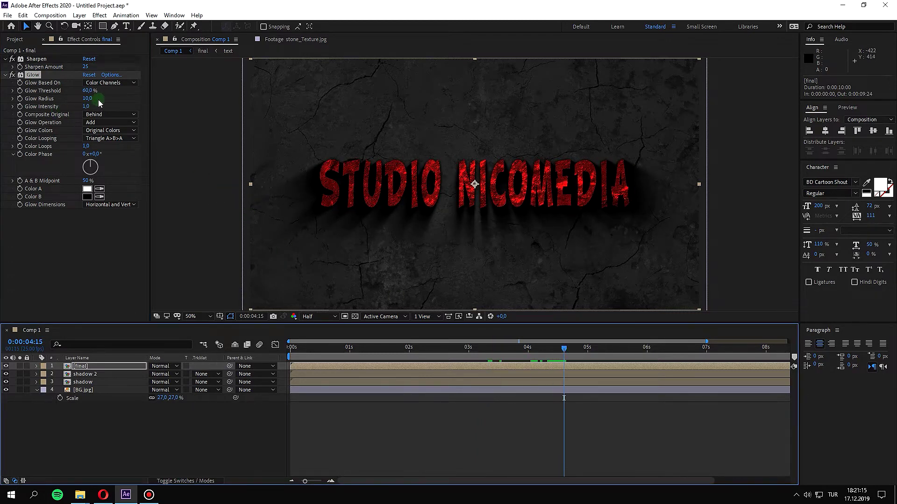
{"action": "left_click_drag", "start_coordinate": [90, 91], "coordinate": [85, 102]}
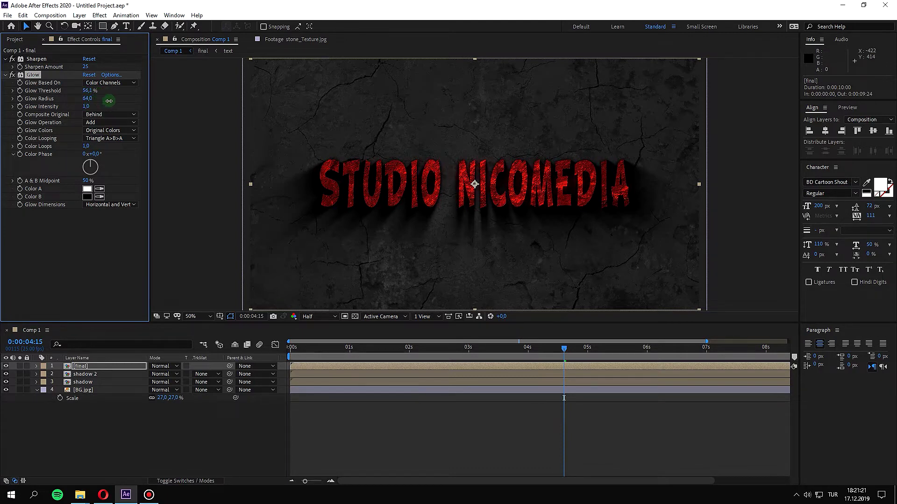
{"action": "left_click_drag", "start_coordinate": [108, 101], "coordinate": [91, 110]}
{"action": "key", "text": "Return"}
- Toggle the Glow off and on to compare, then review the title at 0:00:06:04
{"action": "left_click", "coordinate": [12, 76]}
{"action": "left_click", "coordinate": [6, 75]}
{"action": "left_click", "coordinate": [8, 76]}
{"action": "left_click", "coordinate": [11, 76]}
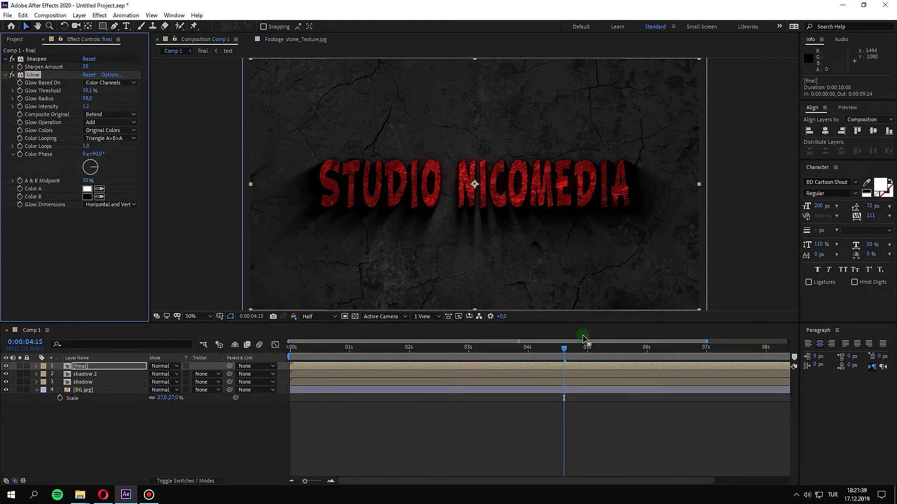
{"action": "mouse_move", "coordinate": [565, 353]}
{"action": "left_mouse_down"}
{"action": "mouse_move", "coordinate": [579, 378]}
{"action": "mouse_move", "coordinate": [640, 397]}
{"action": "left_mouse_up"}
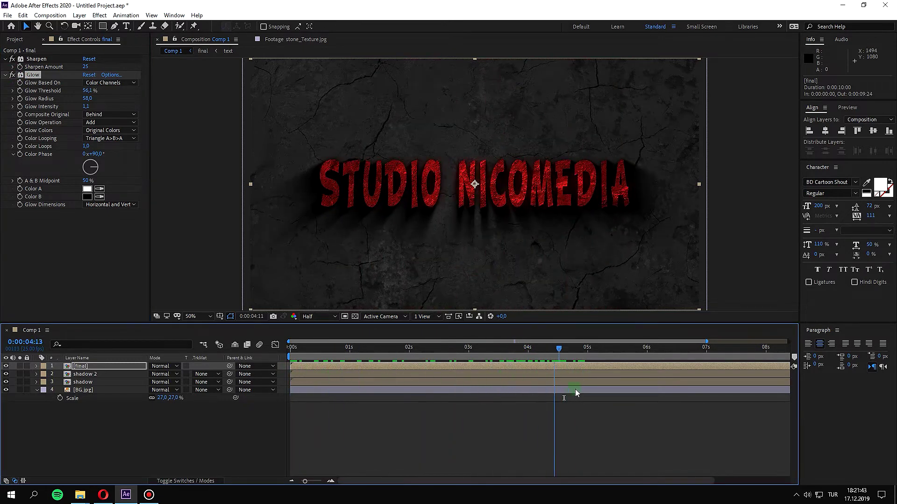
{"action": "left_click_drag", "start_coordinate": [641, 397], "coordinate": [656, 382]}
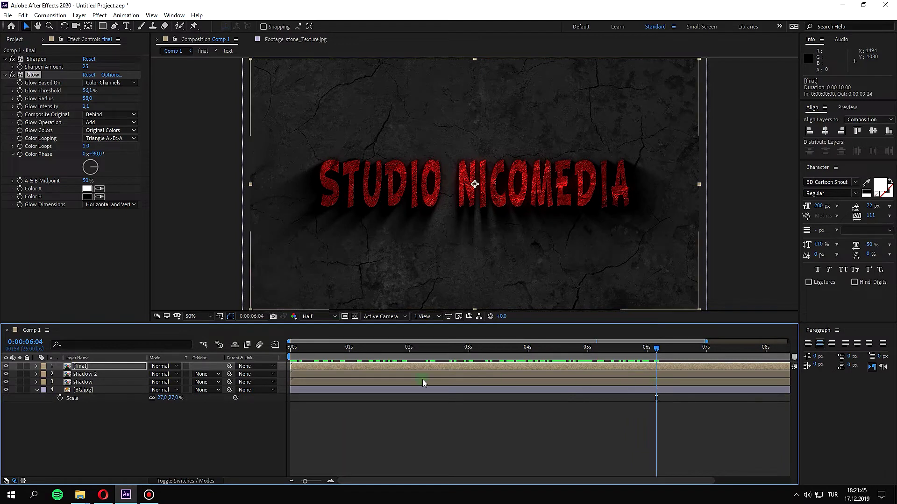
{"action": "left_click", "coordinate": [126, 436]}
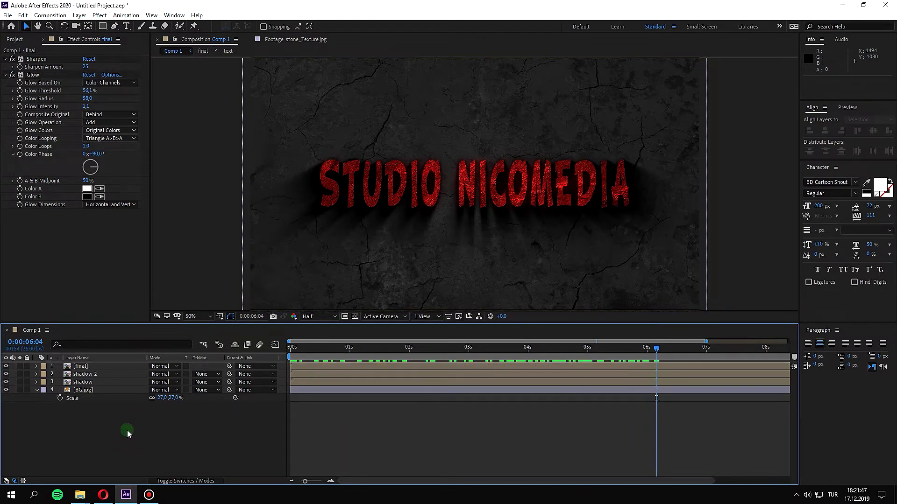
- Create Point Light 1 from New > Light, keeping the Point light type
{"action": "right_click", "coordinate": [127, 430]}
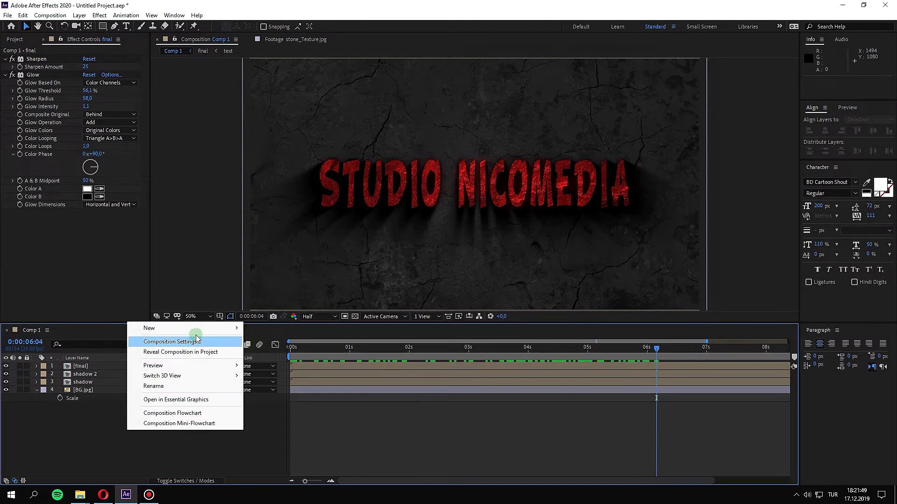
{"action": "mouse_move", "coordinate": [217, 330]}
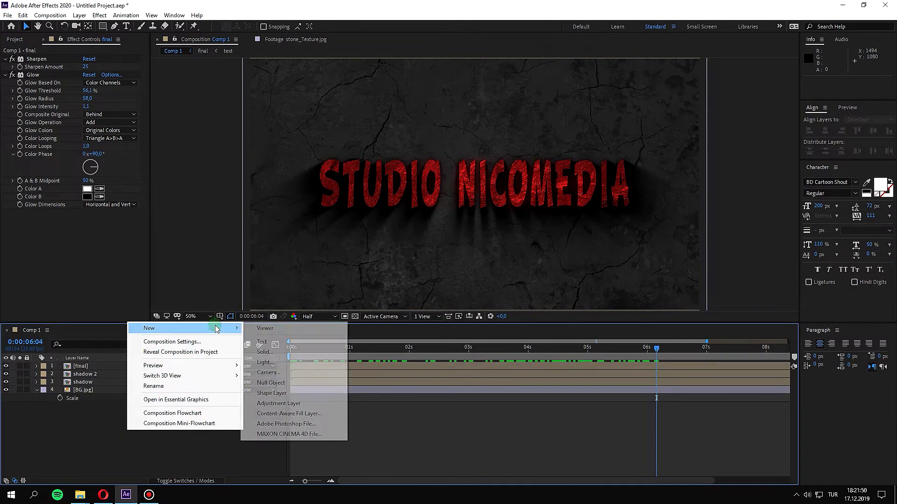
{"action": "left_click", "coordinate": [273, 363]}
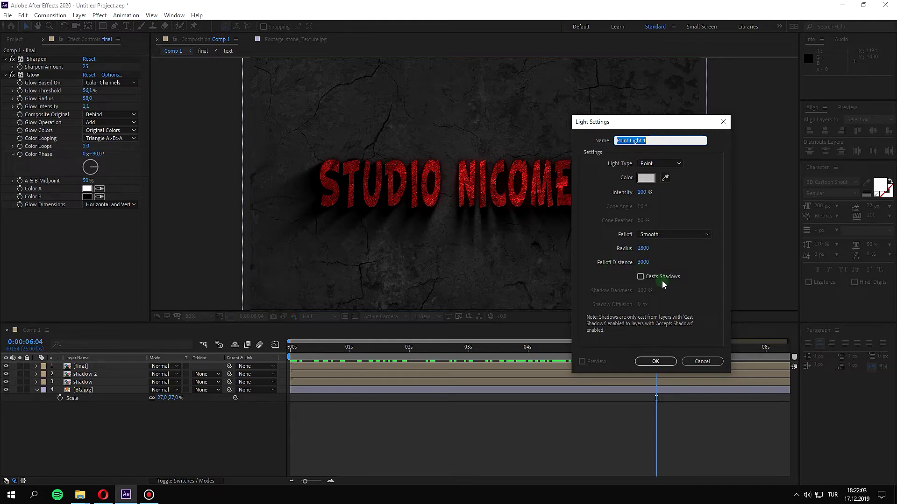
{"action": "left_click", "coordinate": [665, 361]}
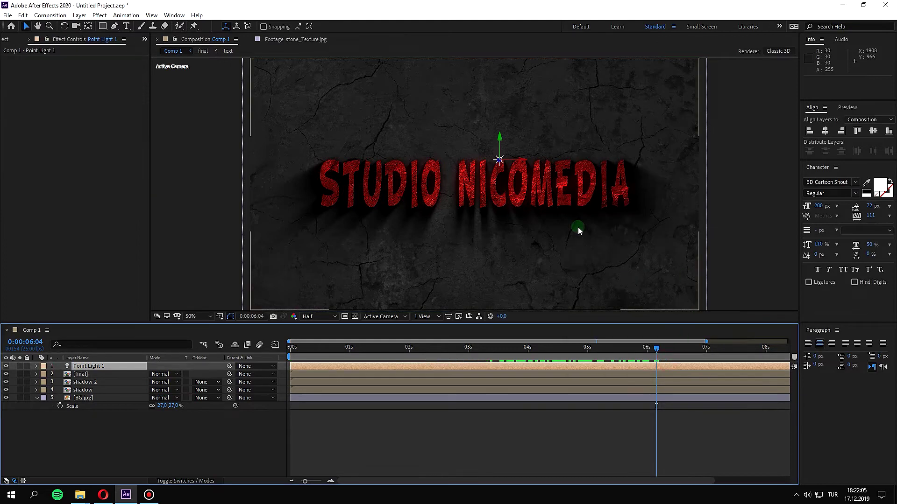
- Undo an accidental title move, then position Point Light 1 left of and above the title
{"action": "left_click_drag", "start_coordinate": [518, 162], "coordinate": [487, 160]}
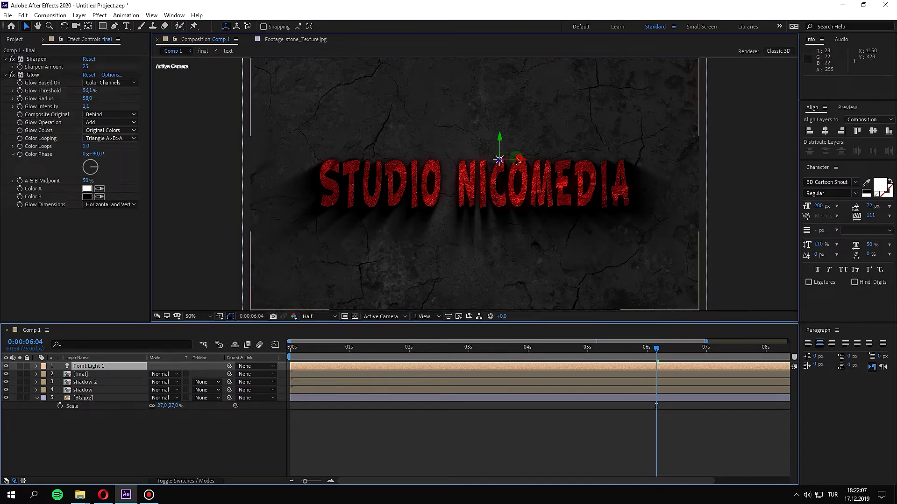
{"action": "key", "text": "ctrl+z"}
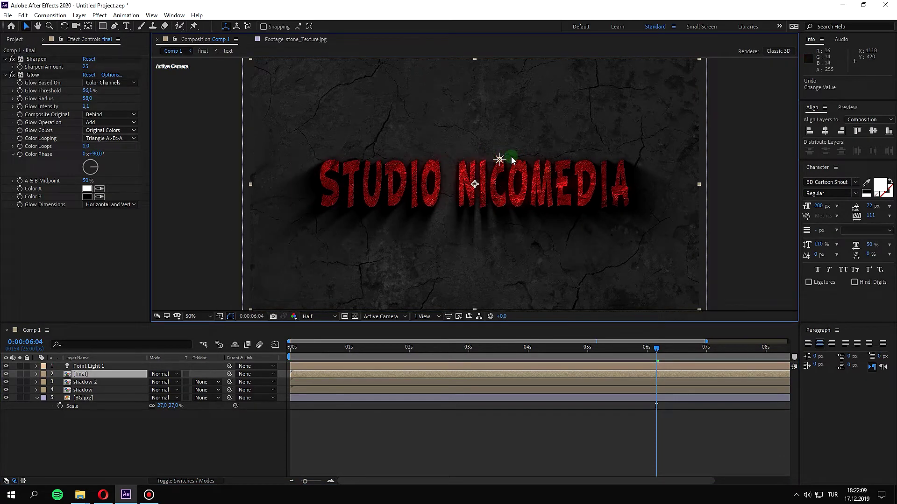
{"action": "left_click", "coordinate": [92, 365]}
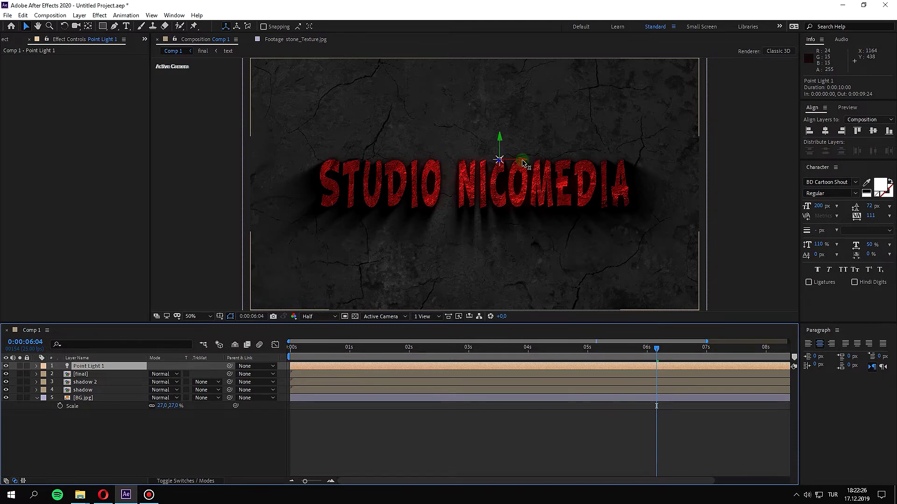
{"action": "left_click_drag", "start_coordinate": [523, 163], "coordinate": [458, 137]}
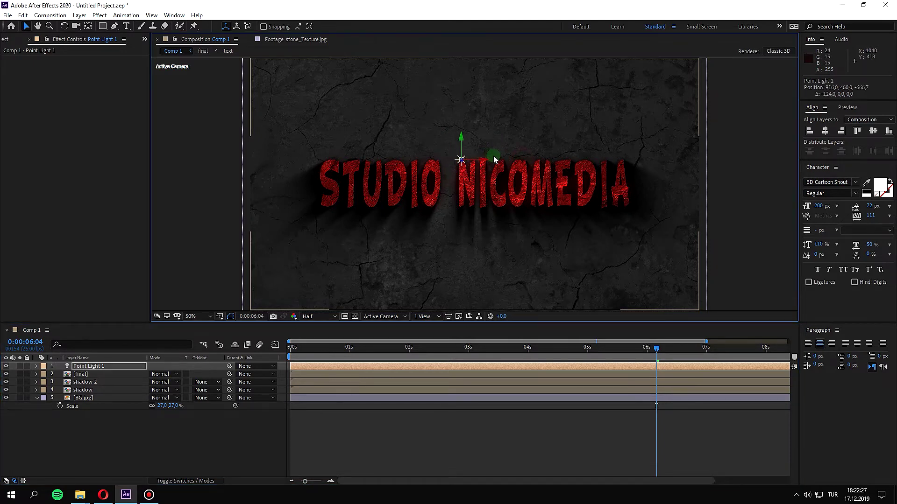
{"action": "mouse_move", "coordinate": [461, 140]}
{"action": "left_mouse_down"}
{"action": "mouse_move", "coordinate": [460, 111]}
{"action": "mouse_move", "coordinate": [459, 120]}
{"action": "left_mouse_up"}
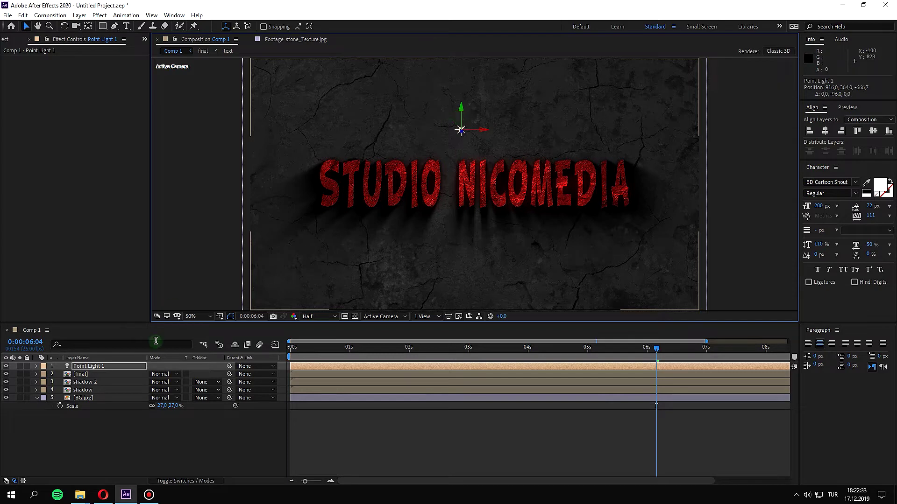
{"action": "left_click", "coordinate": [136, 430]}
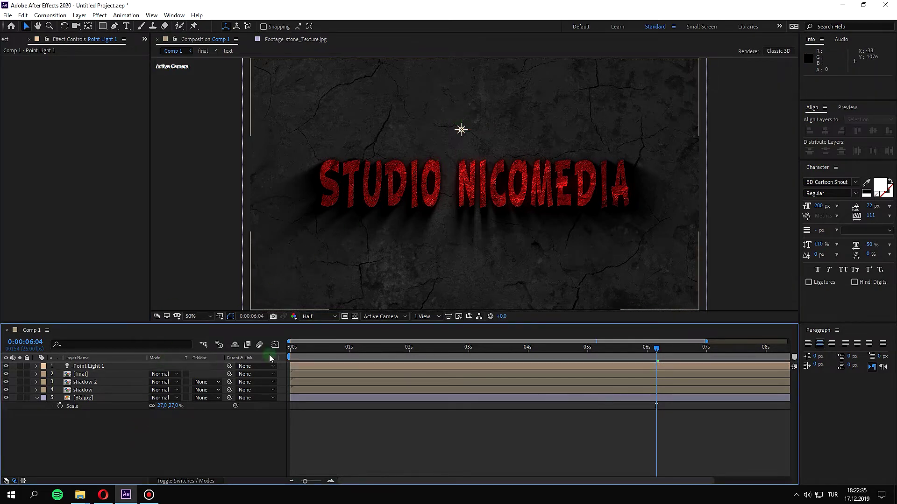
{"action": "left_click", "coordinate": [100, 365]}
{"action": "key", "text": "a"}
{"action": "key", "text": "a"}
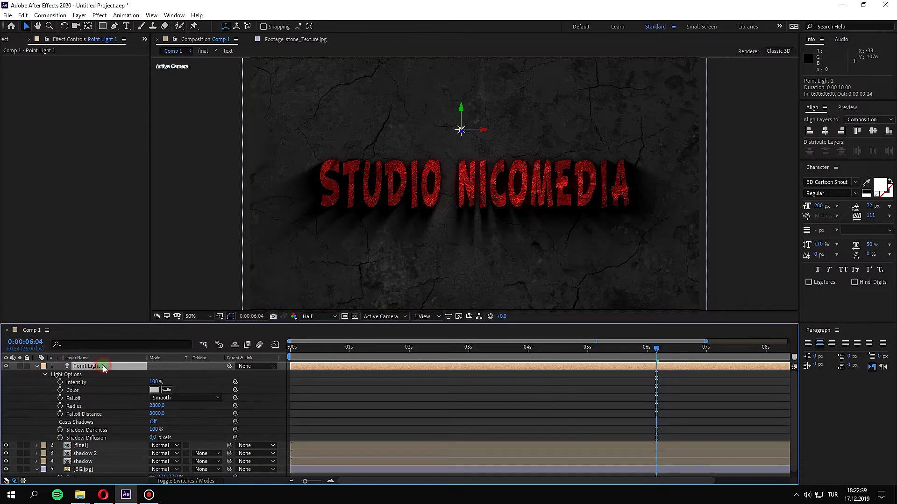
- Check the light at 0:00:04:24, return to the start, and show only its Position property
{"action": "left_click_drag", "start_coordinate": [657, 353], "coordinate": [199, 358]}
{"action": "left_click_drag", "start_coordinate": [704, 348], "coordinate": [585, 347]}
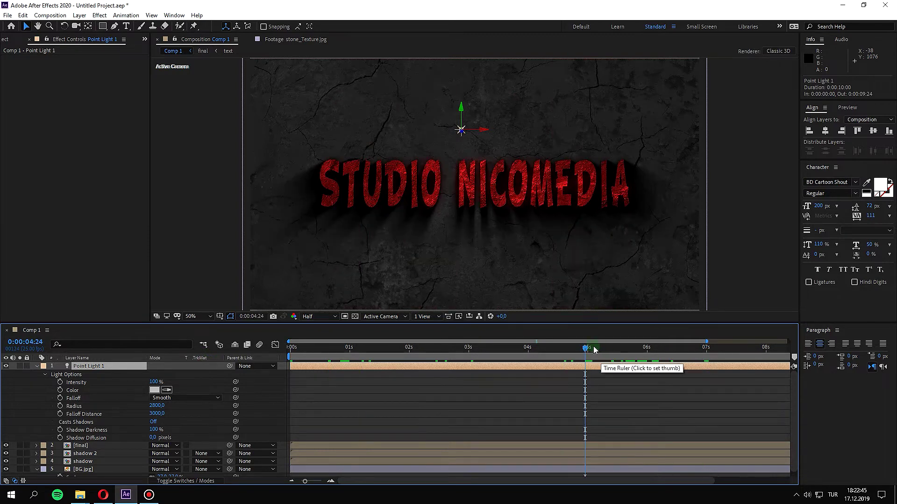
{"action": "left_click_drag", "start_coordinate": [582, 351], "coordinate": [155, 267]}
{"action": "left_click", "coordinate": [158, 268]}
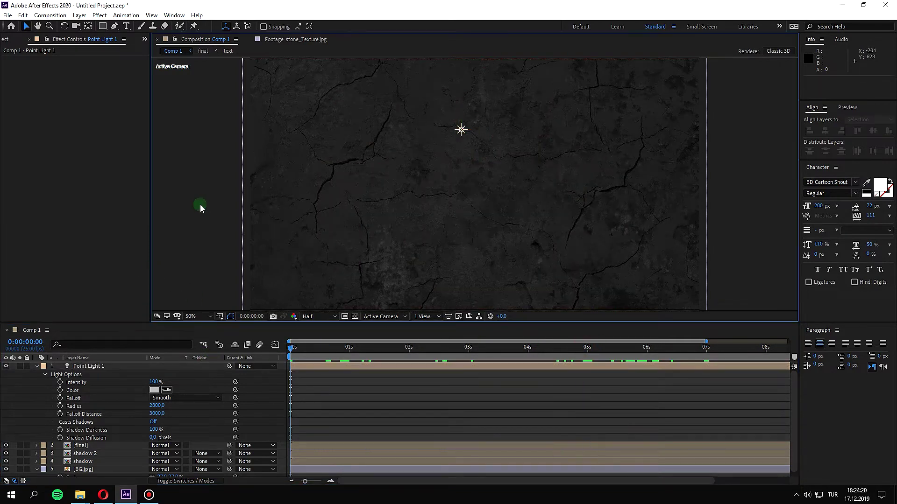
{"action": "left_click", "coordinate": [37, 367]}
{"action": "left_click", "coordinate": [83, 367]}
{"action": "key", "text": "p"}
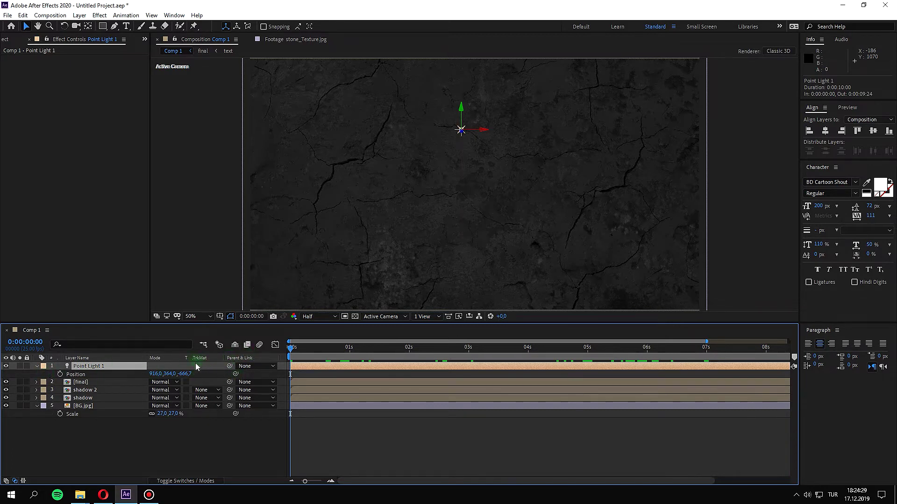
- Make the title layers 3D while leaving BG.jpg as a flat 2D layer
{"action": "key", "text": "F4"}
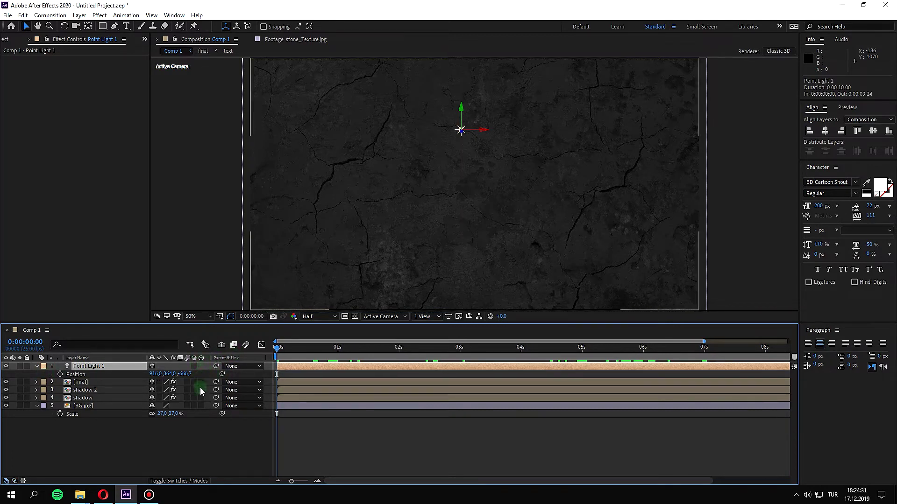
{"action": "left_click_drag", "start_coordinate": [201, 382], "coordinate": [202, 406]}
{"action": "left_click", "coordinate": [200, 406]}
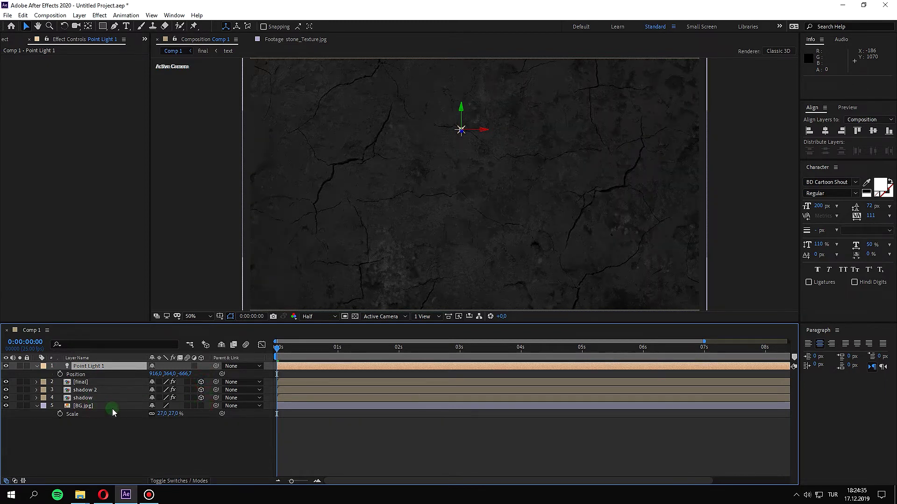
- Add a Position keyframe on Point Light 1 with Z at 0 at the start
{"action": "left_click", "coordinate": [60, 374]}
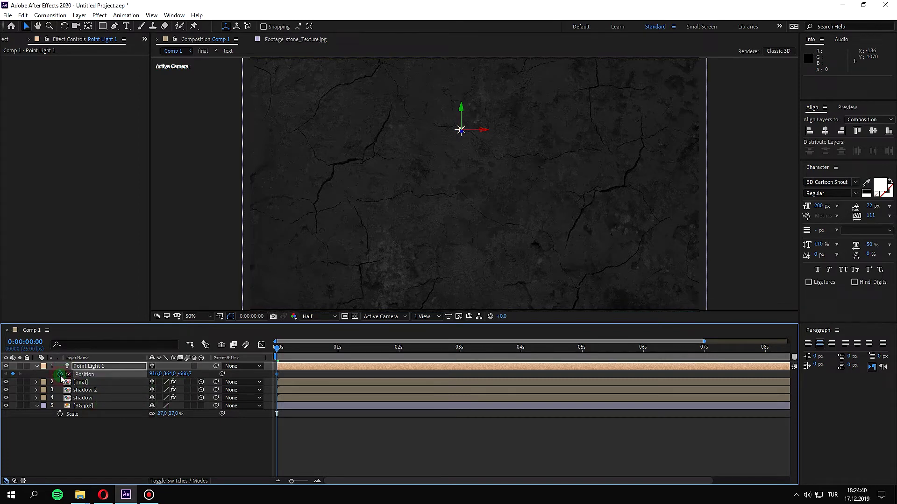
{"action": "left_click_drag", "start_coordinate": [185, 374], "coordinate": [182, 374]}
{"action": "left_click", "coordinate": [181, 374]}
{"action": "type", "text": "0"}
{"action": "key", "text": "Return"}
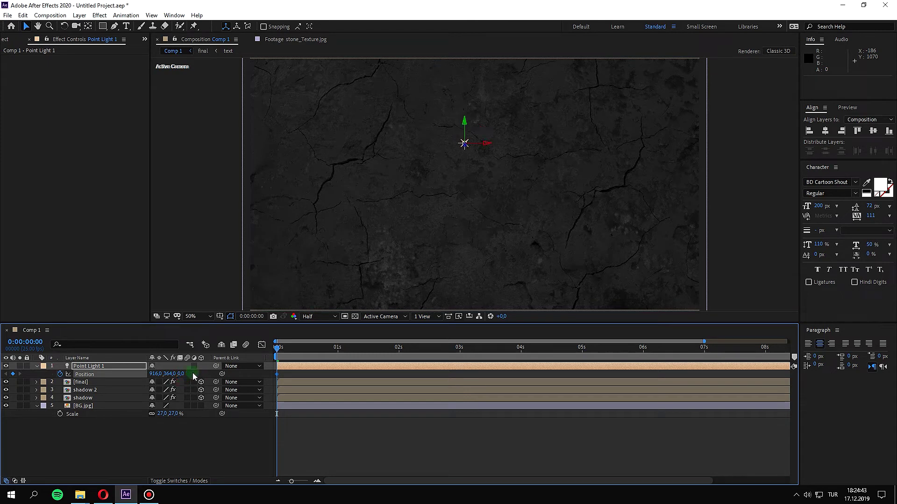
- At 6 seconds, push Point Light 1's Z position back to -1094
{"action": "mouse_move", "coordinate": [277, 349]}
{"action": "left_mouse_down"}
{"action": "mouse_move", "coordinate": [583, 360]}
{"action": "mouse_move", "coordinate": [644, 351]}
{"action": "left_mouse_up"}
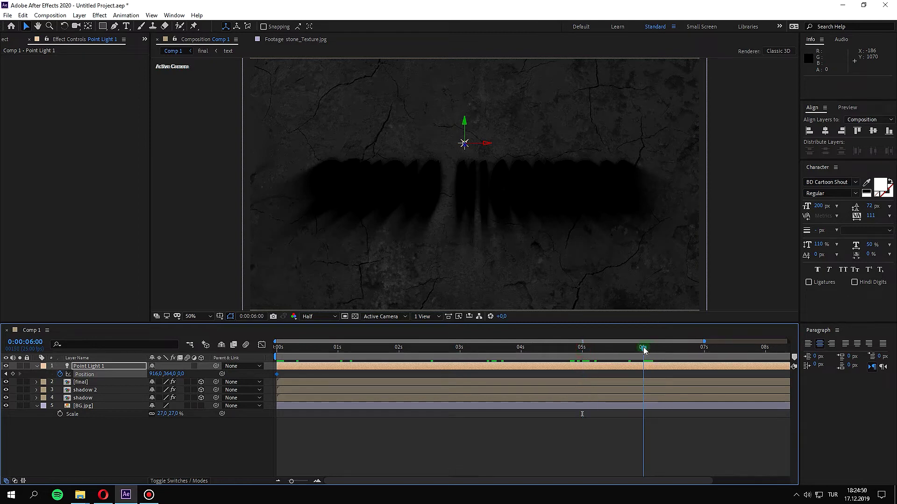
{"action": "left_click_drag", "start_coordinate": [180, 374], "coordinate": [56, 392]}
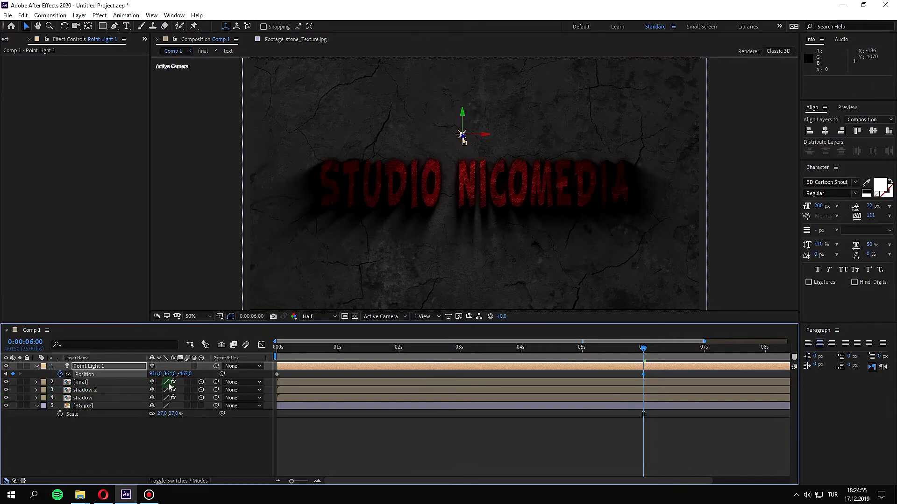
{"action": "left_click_drag", "start_coordinate": [169, 386], "coordinate": [189, 376]}
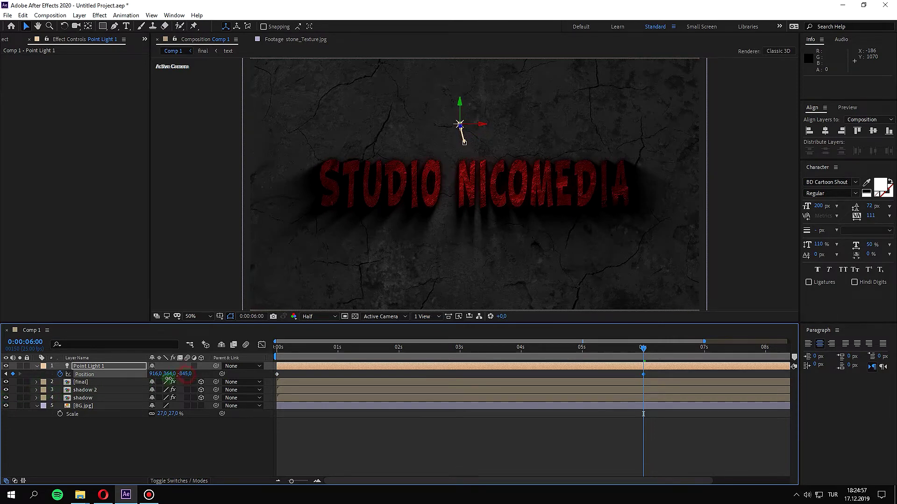
{"action": "left_click_drag", "start_coordinate": [132, 382], "coordinate": [63, 383]}
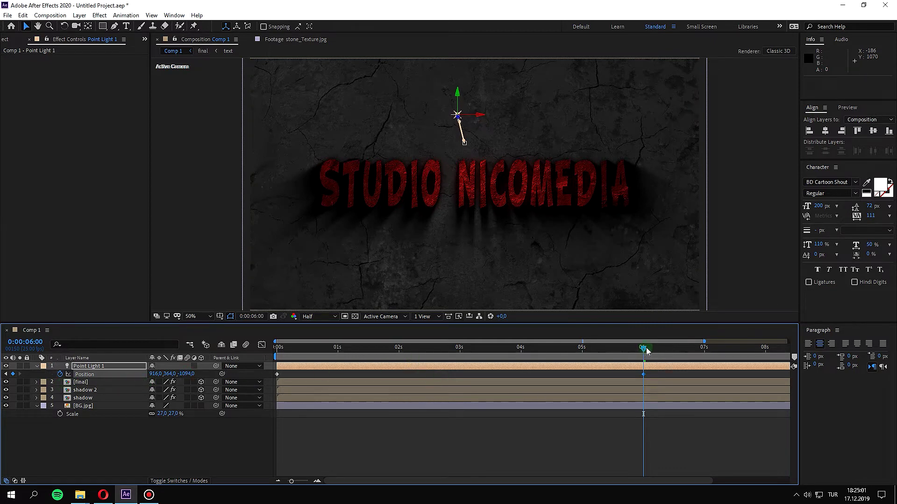
- Preview the light animation from the beginning of the timeline
{"action": "key", "text": "Home"}
{"action": "key", "text": "space"}
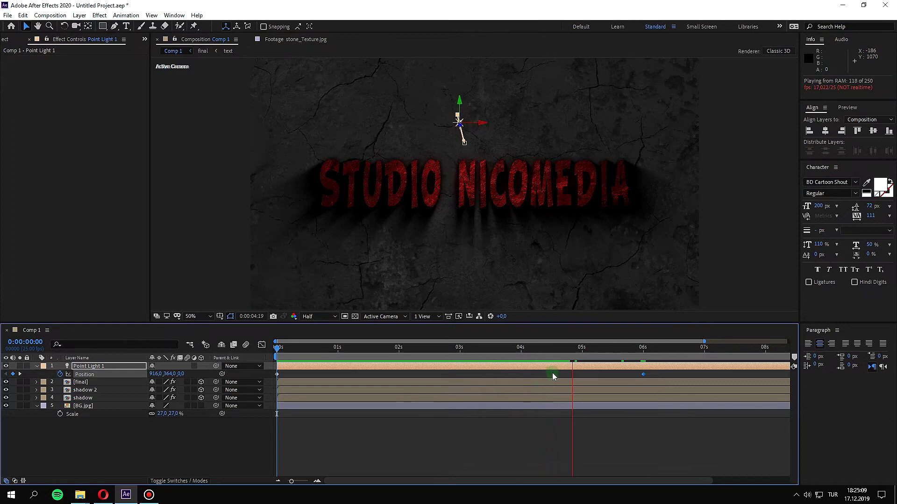
{"action": "mouse_move", "coordinate": [277, 348]}
{"action": "left_mouse_down"}
{"action": "mouse_move", "coordinate": [446, 348]}
{"action": "mouse_move", "coordinate": [348, 365]}
{"action": "mouse_move", "coordinate": [510, 370]}
{"action": "mouse_move", "coordinate": [227, 376]}
{"action": "left_mouse_up"}
- Add Particles_mov and smoke_end.mov from the Project panel into the composition
{"action": "left_click", "coordinate": [227, 437]}
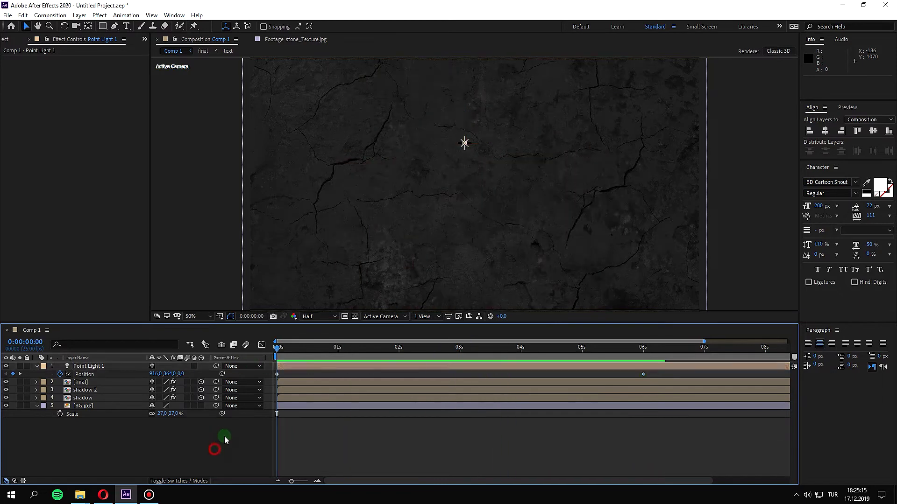
{"action": "left_click", "coordinate": [82, 118]}
{"action": "left_click", "coordinate": [5, 40]}
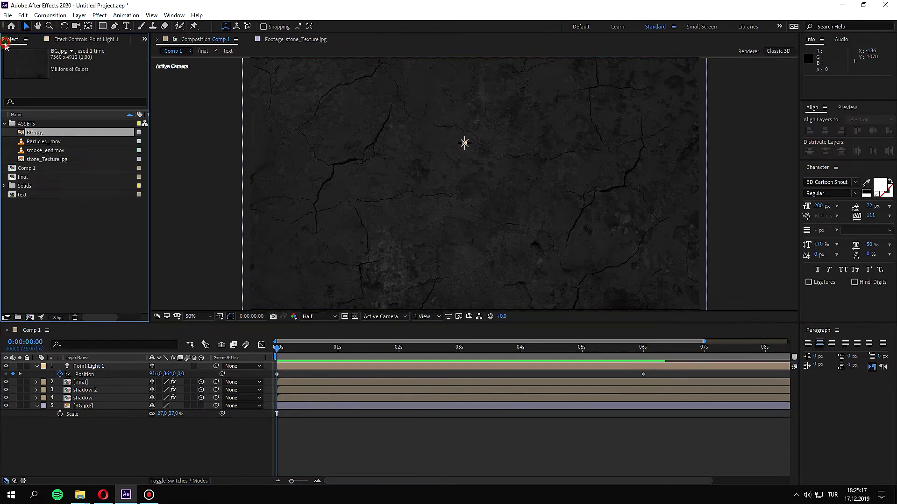
{"action": "left_click", "coordinate": [49, 150]}
{"action": "left_click", "coordinate": [48, 146], "text": "shift"}
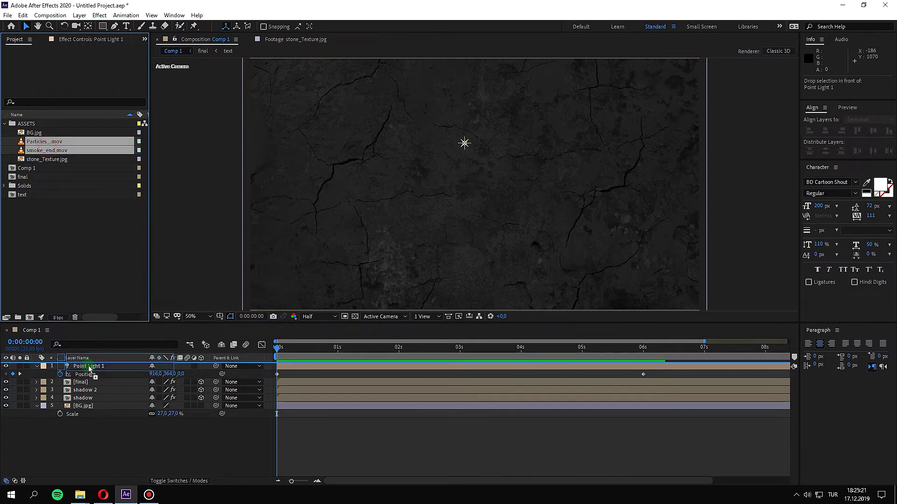
{"action": "left_click_drag", "start_coordinate": [51, 152], "coordinate": [107, 381]}
- Make both Particles_mov and smoke_end.mov 3D layers
{"action": "left_click", "coordinate": [210, 470]}
{"action": "left_click", "coordinate": [201, 374]}
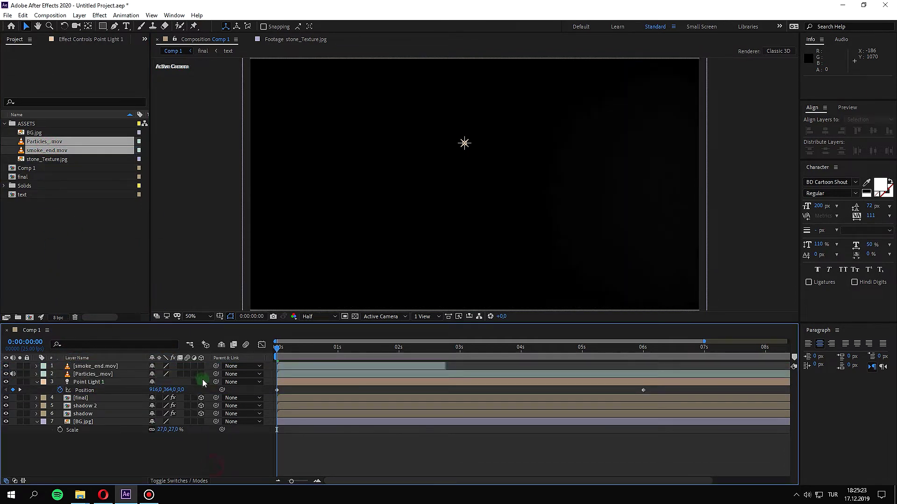
{"action": "left_click", "coordinate": [201, 366]}
{"action": "left_click_drag", "start_coordinate": [275, 349], "coordinate": [396, 348]}
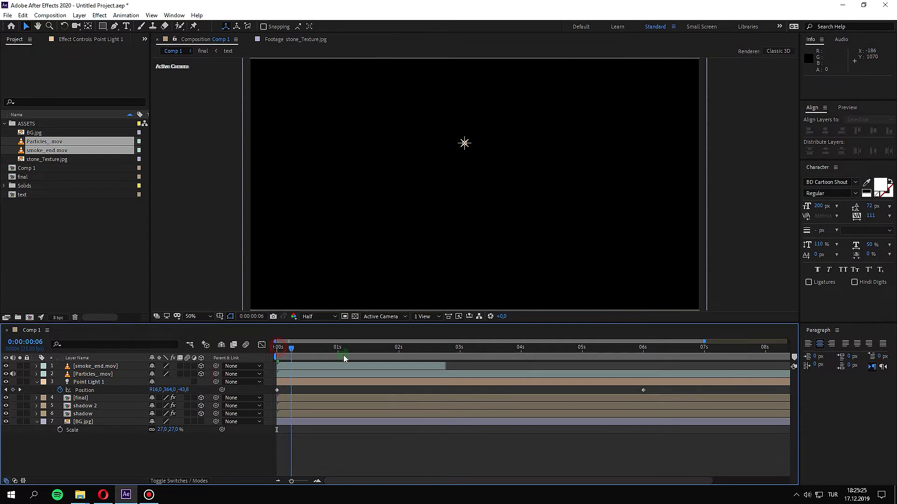
- Set Particles_mov's blend mode to Add and smoke_end.mov's to Screen
{"action": "left_click", "coordinate": [100, 374]}
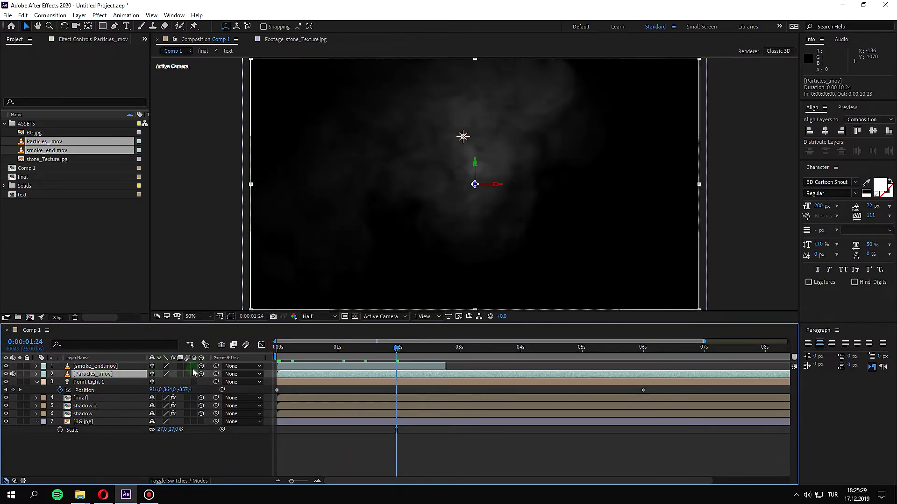
{"action": "key", "text": "F4"}
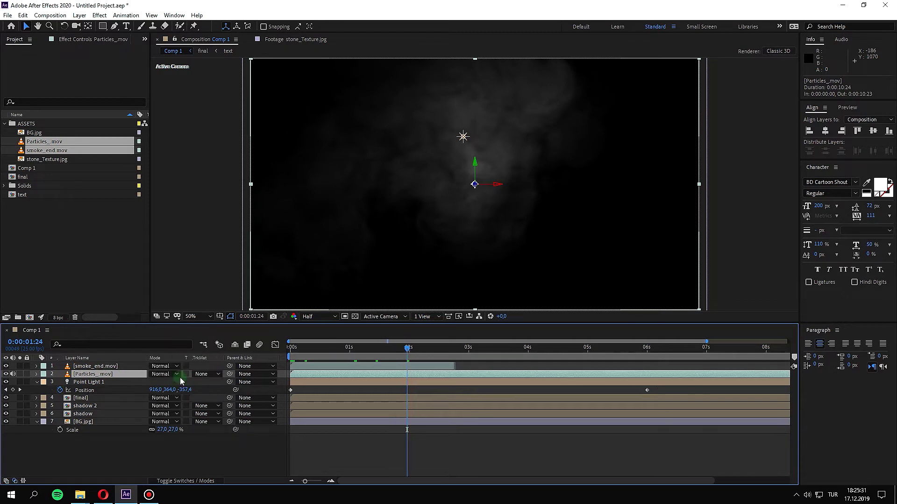
{"action": "left_click", "coordinate": [180, 376]}
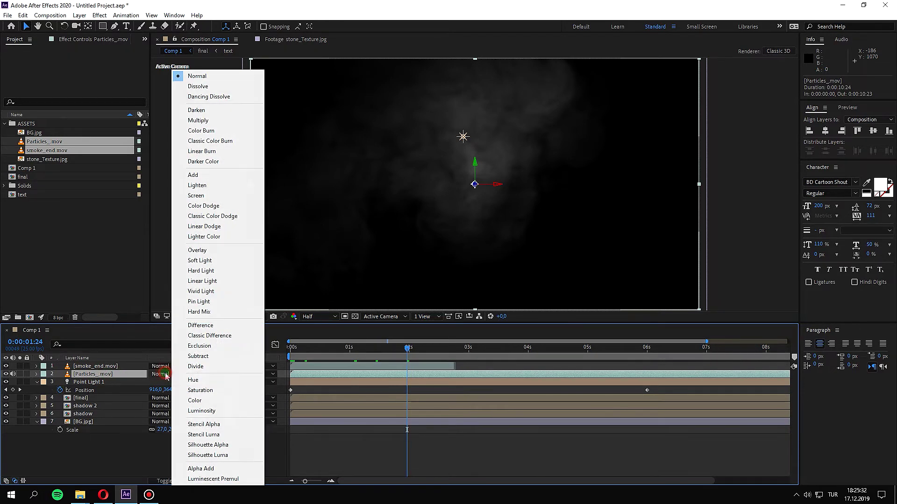
{"action": "left_click", "coordinate": [225, 177]}
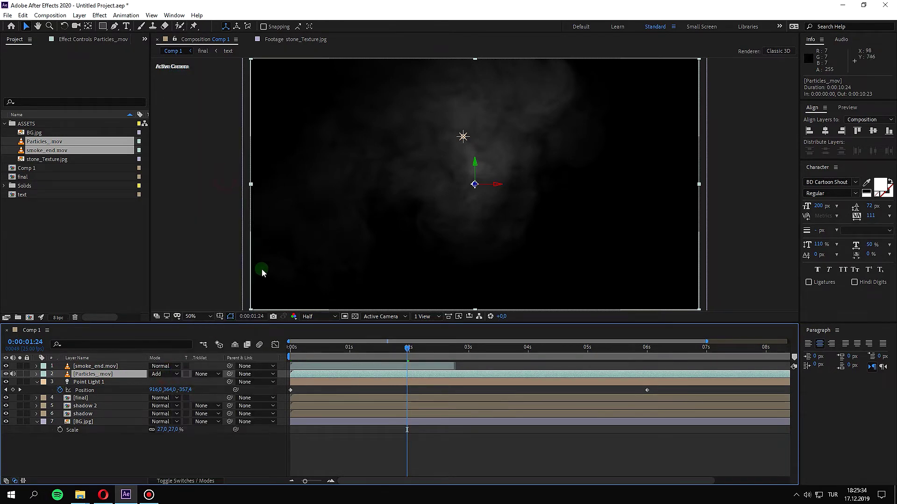
{"action": "left_click", "coordinate": [112, 366]}
{"action": "left_click", "coordinate": [164, 366]}
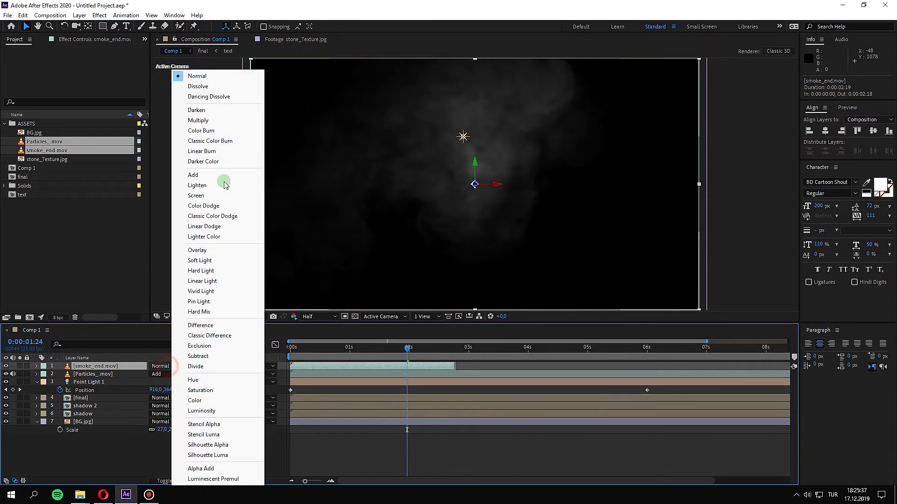
{"action": "left_click", "coordinate": [223, 195]}
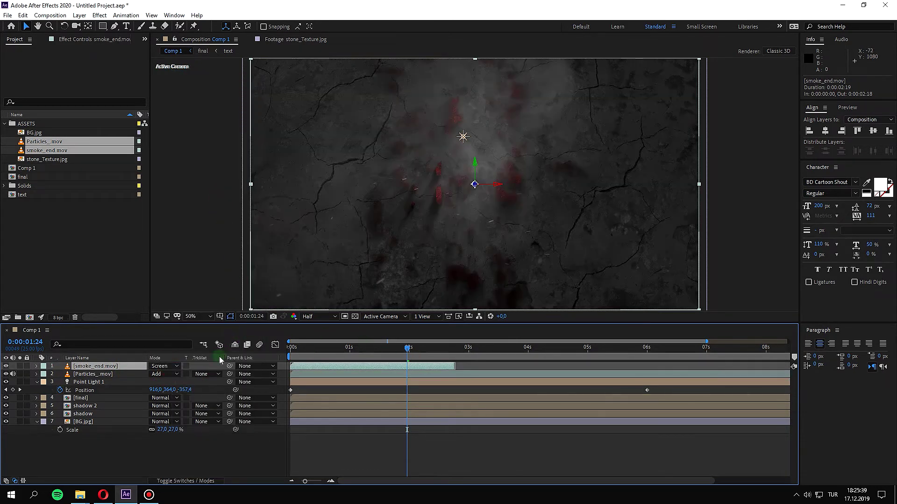
{"action": "left_click", "coordinate": [100, 374]}
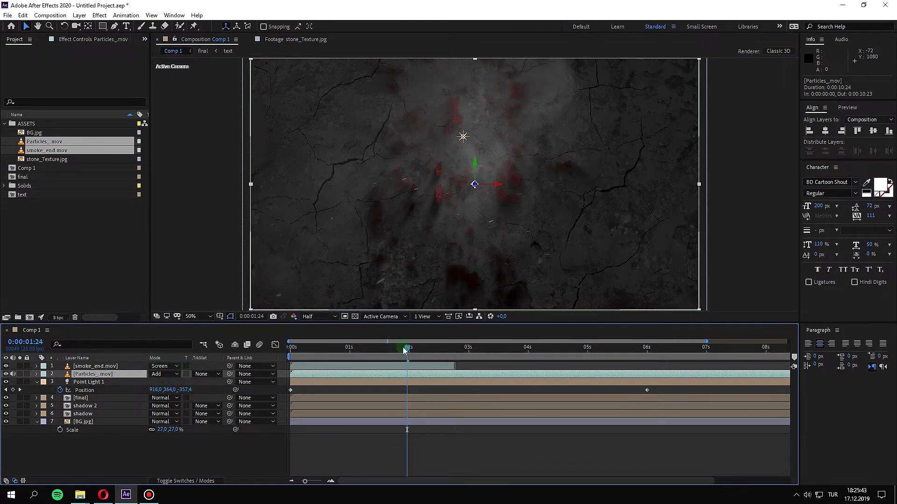
- Preview the composition and park the time at about 2 seconds
{"action": "key", "text": "space"}
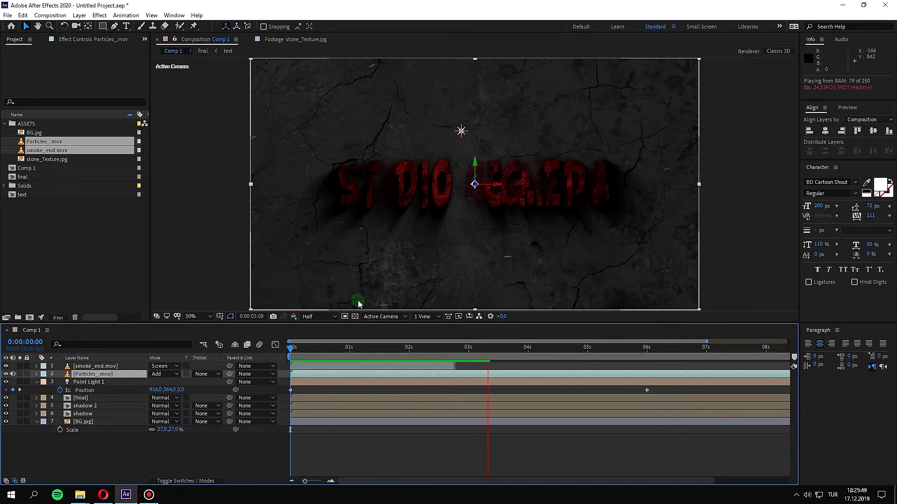
{"action": "left_click", "coordinate": [289, 351]}
{"action": "mouse_move", "coordinate": [301, 356]}
{"action": "left_mouse_down"}
{"action": "mouse_move", "coordinate": [453, 364]}
{"action": "mouse_move", "coordinate": [433, 362]}
{"action": "left_mouse_up"}
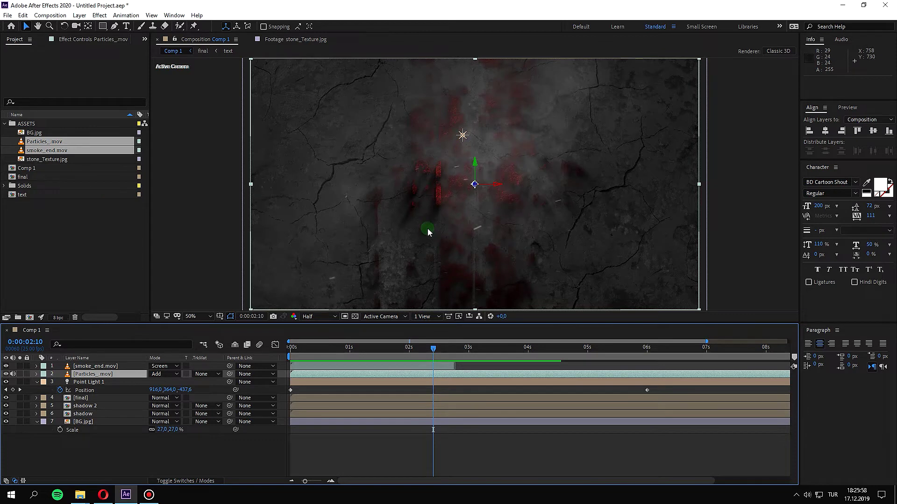
- Apply a Curves effect to the Particles_mov layer and zoom in on the particles
{"action": "left_click", "coordinate": [115, 373]}
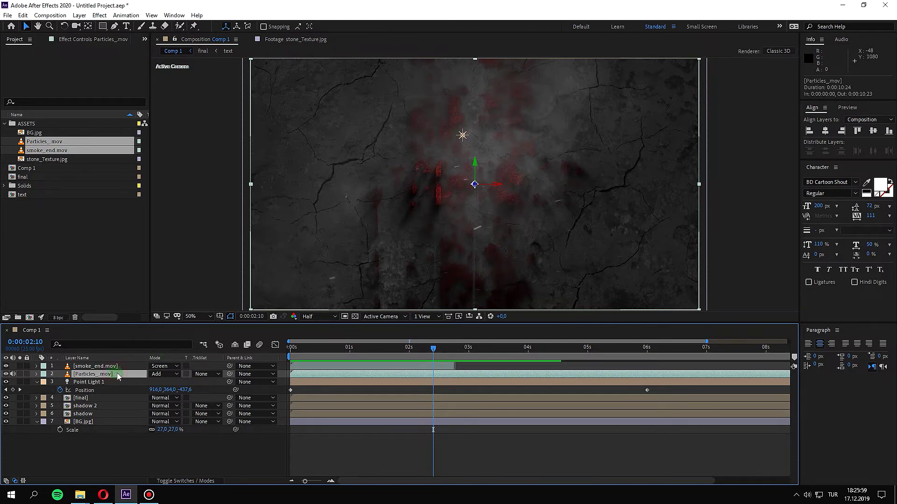
{"action": "key", "text": "ctrl+space"}
{"action": "type", "text": "curves"}
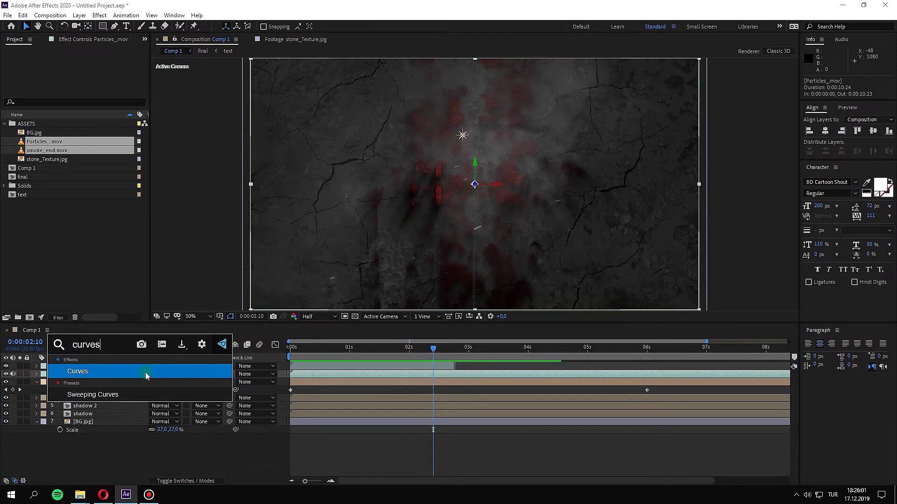
{"action": "key", "text": "Return"}
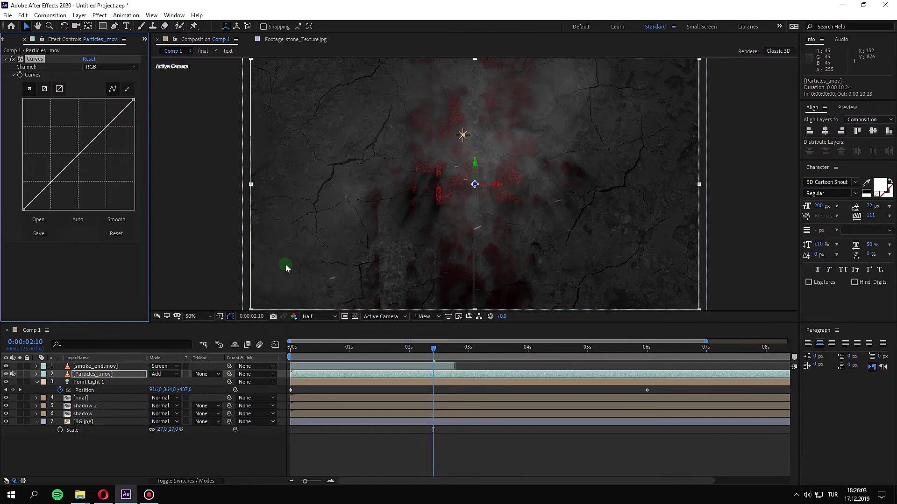
{"action": "key", "text": "period"}
{"action": "key", "text": "period"}
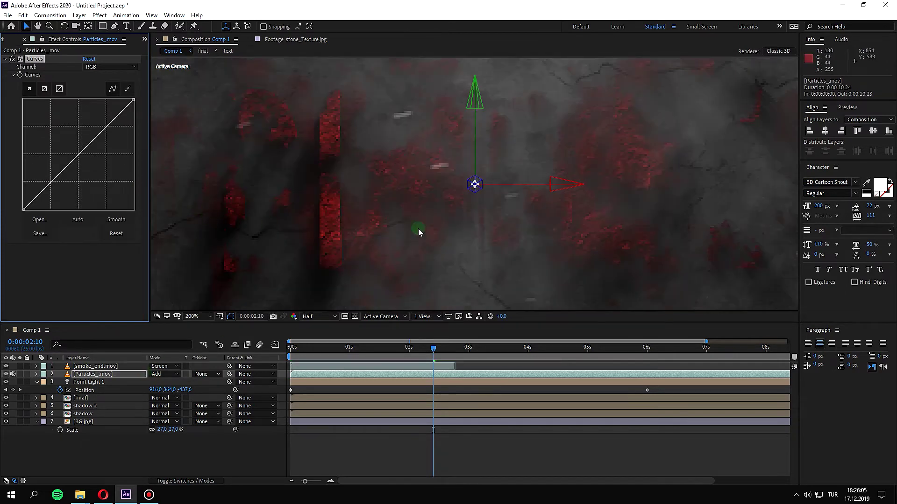
{"action": "key", "text": "comma"}
{"action": "key", "text": "comma"}
{"action": "key", "text": "period"}
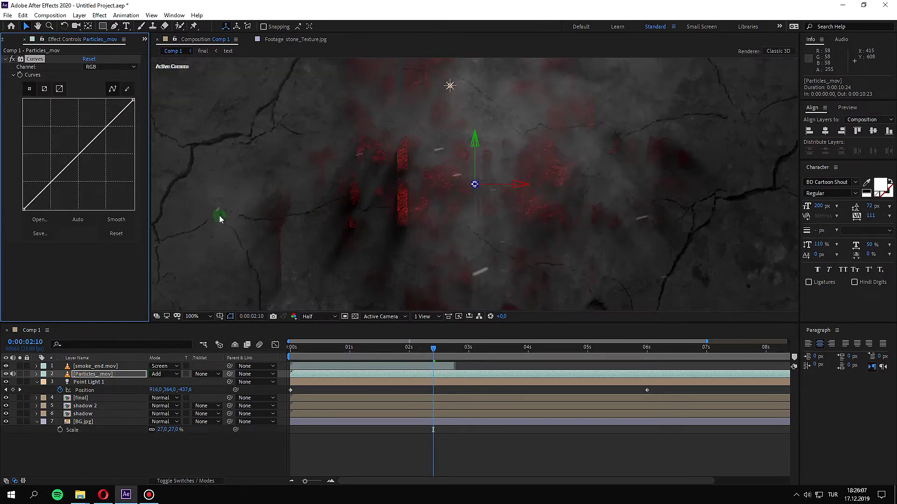
{"action": "mouse_move", "coordinate": [225, 220]}
{"action": "left_mouse_down"}
{"action": "mouse_move", "coordinate": [353, 230]}
{"action": "mouse_move", "coordinate": [542, 223]}
{"action": "left_mouse_up"}
{"action": "scroll", "coordinate": [347, 227], "scroll_direction": "up", "scroll_amount": 1}
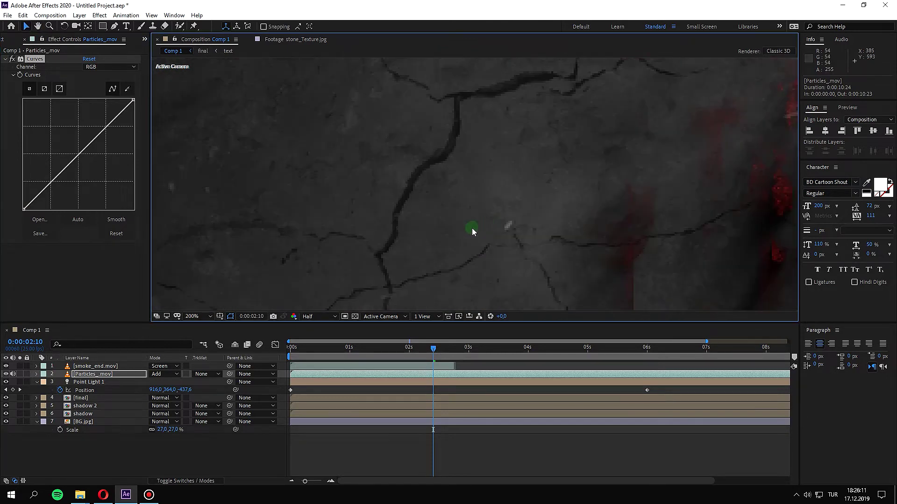
- Lift the red curve and bend the green curve down to tint particles red
{"action": "left_click", "coordinate": [114, 67]}
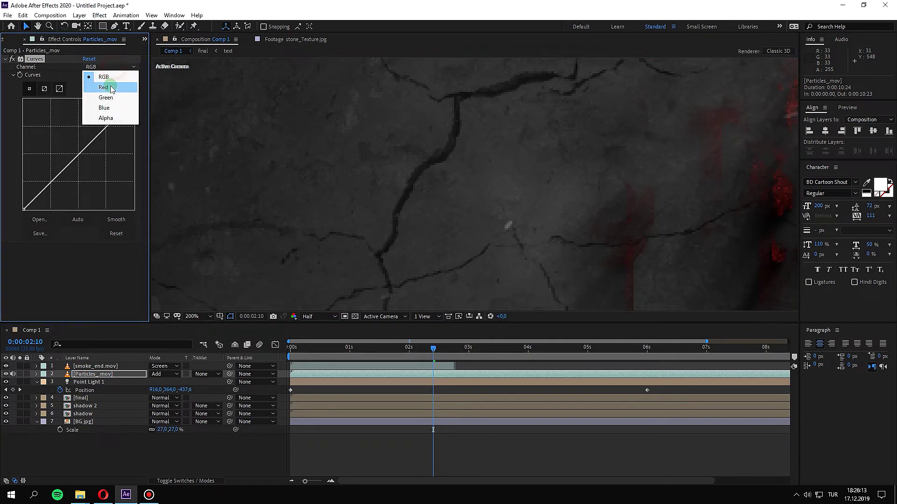
{"action": "left_click", "coordinate": [112, 85]}
{"action": "left_click_drag", "start_coordinate": [70, 162], "coordinate": [53, 149]}
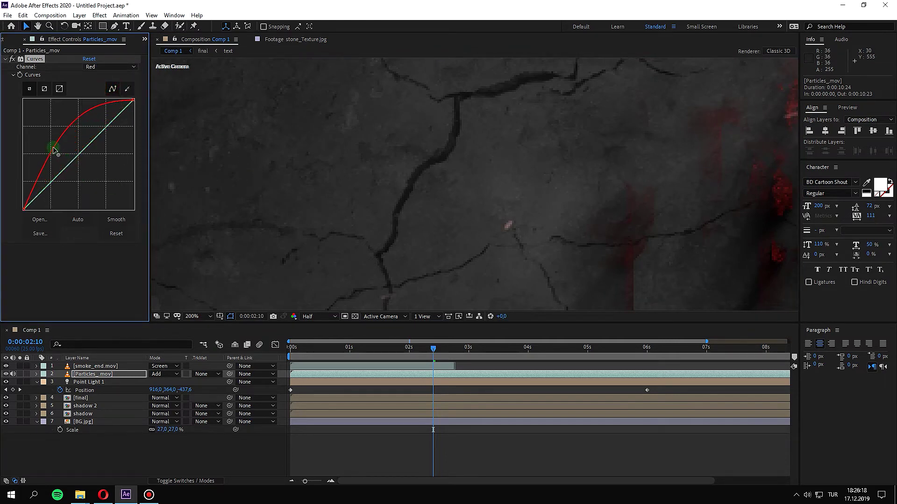
{"action": "scroll", "coordinate": [495, 209], "scroll_direction": "down", "scroll_amount": 2}
{"action": "scroll", "coordinate": [489, 234], "scroll_direction": "down", "scroll_amount": 1}
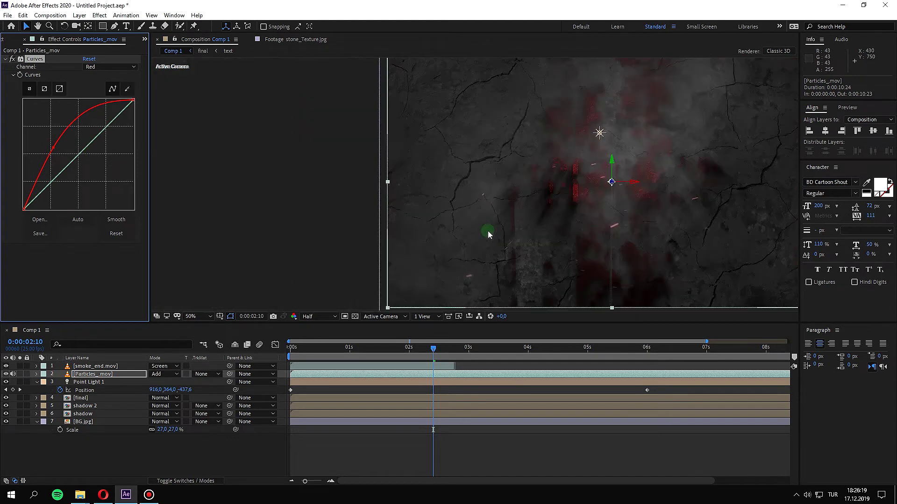
{"action": "left_click", "coordinate": [112, 67]}
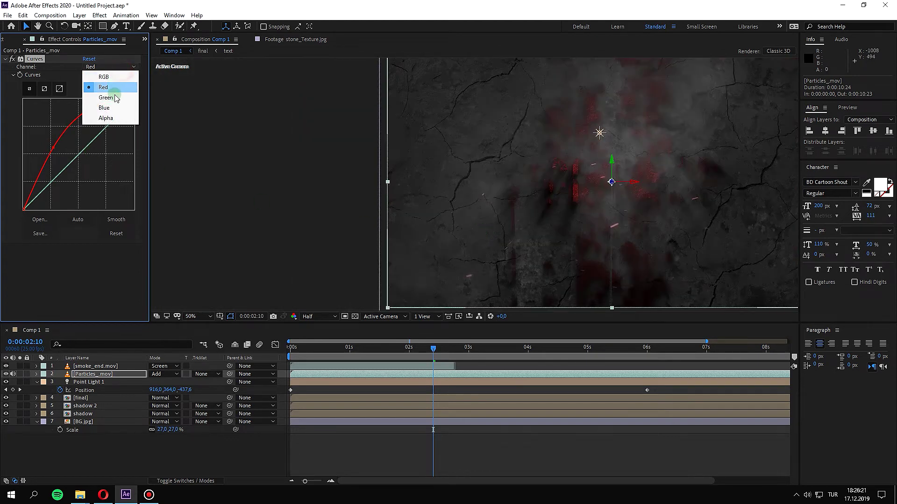
{"action": "left_click", "coordinate": [112, 96]}
{"action": "left_click_drag", "start_coordinate": [84, 155], "coordinate": [88, 167]}
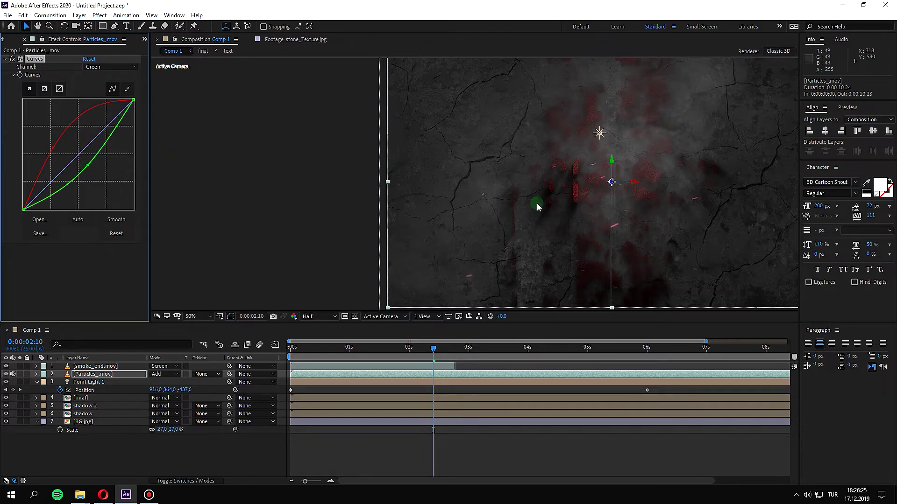
- Return blue near neutral, lift the RGB curve slightly, and copy the Curves effect
{"action": "left_click", "coordinate": [112, 67]}
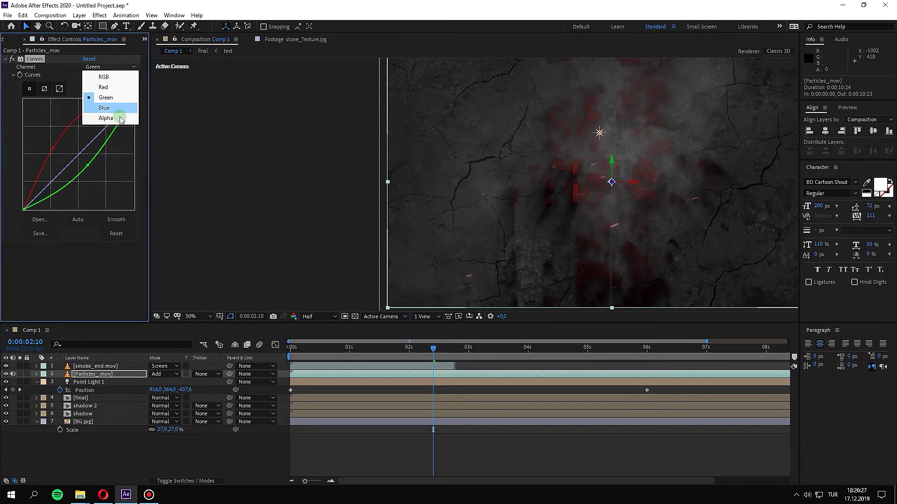
{"action": "left_click", "coordinate": [115, 108]}
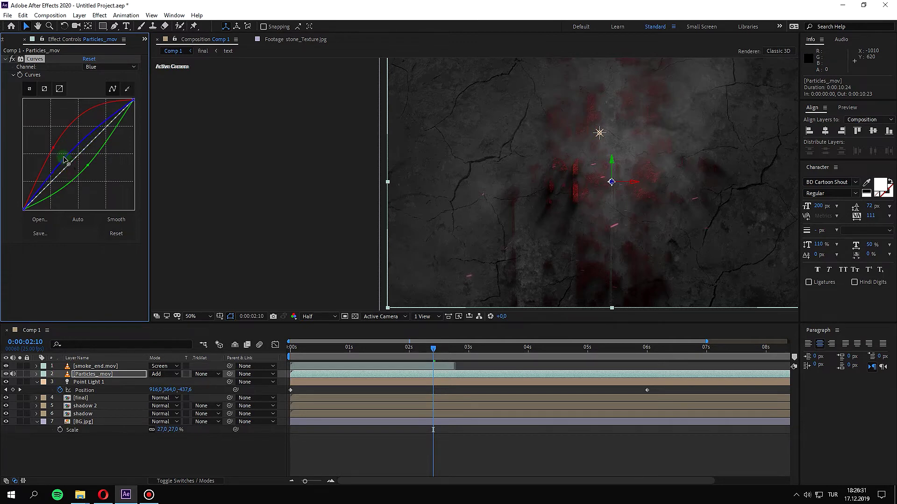
{"action": "left_click_drag", "start_coordinate": [68, 161], "coordinate": [80, 149]}
{"action": "left_click", "coordinate": [132, 70]}
{"action": "left_click", "coordinate": [118, 75]}
{"action": "mouse_move", "coordinate": [74, 158]}
{"action": "left_mouse_down"}
{"action": "mouse_move", "coordinate": [65, 141]}
{"action": "mouse_move", "coordinate": [80, 155]}
{"action": "left_mouse_up"}
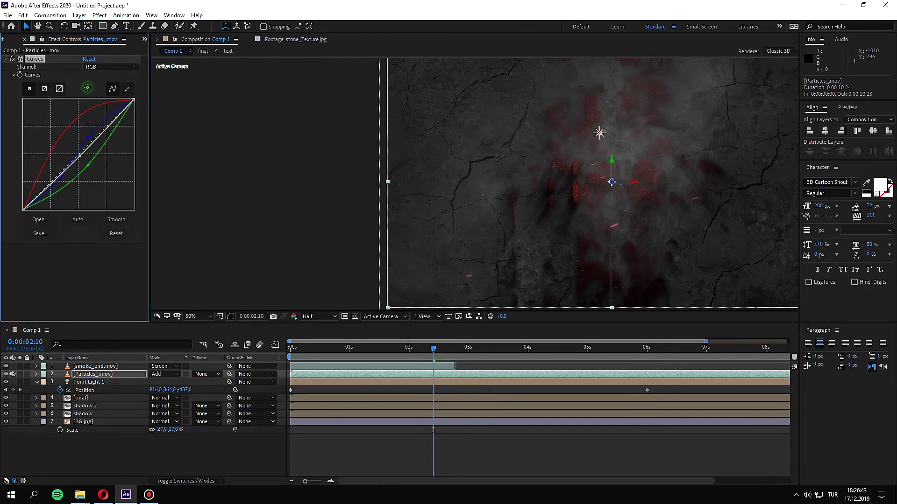
{"action": "left_click", "coordinate": [31, 60]}
{"action": "left_click", "coordinate": [88, 366]}
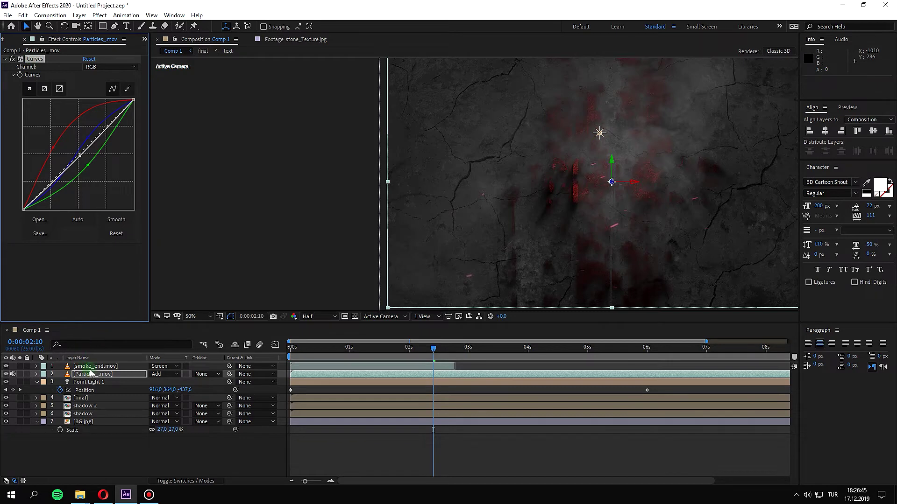
- Paste the Curves effect onto smoke_end.mov and inspect the smoke at 0:00:01:10
{"action": "left_click", "coordinate": [88, 193]}
{"action": "key", "text": "ctrl+v"}
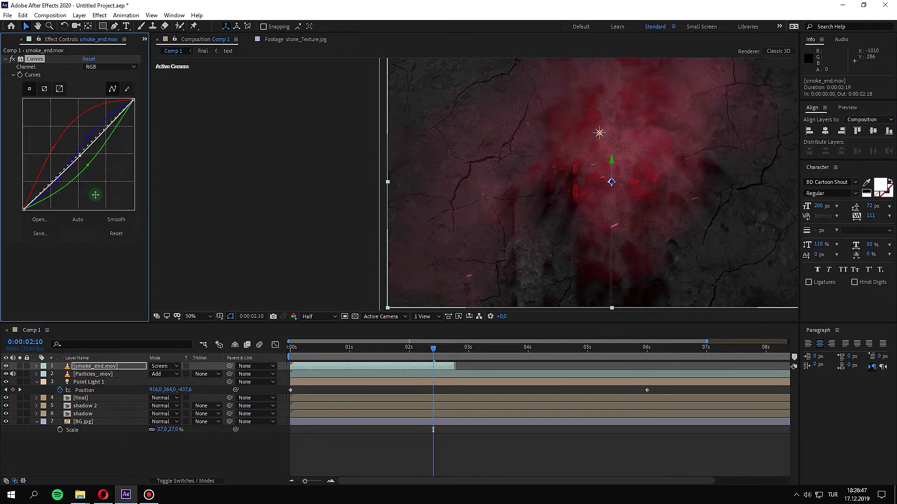
{"action": "left_click_drag", "start_coordinate": [419, 346], "coordinate": [472, 346]}
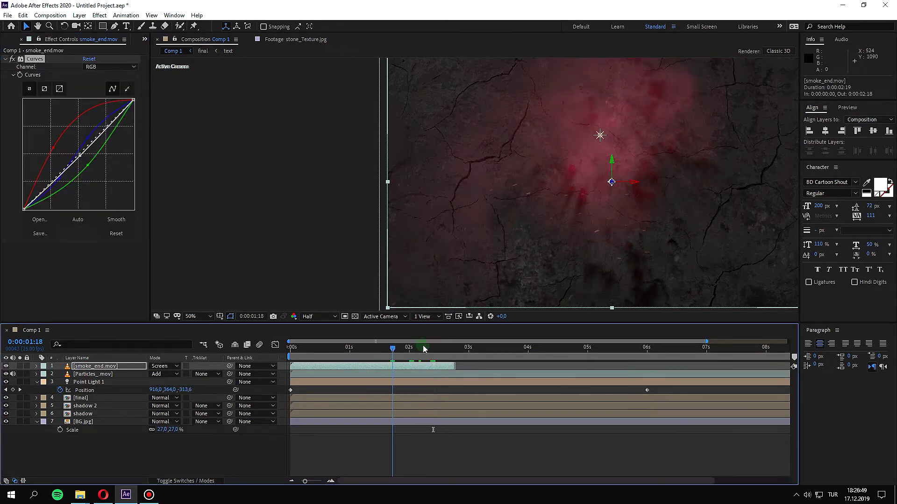
{"action": "scroll", "coordinate": [453, 253], "scroll_direction": "down", "scroll_amount": 2}
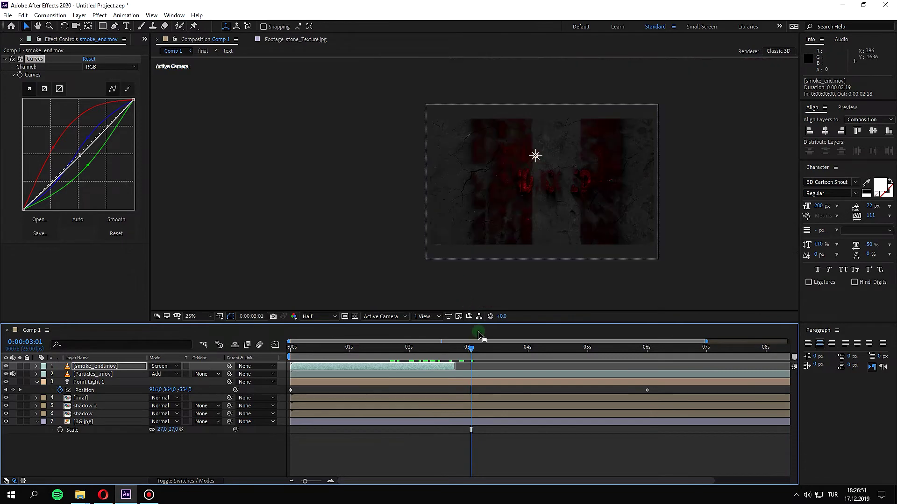
{"action": "left_click_drag", "start_coordinate": [447, 350], "coordinate": [368, 343]}
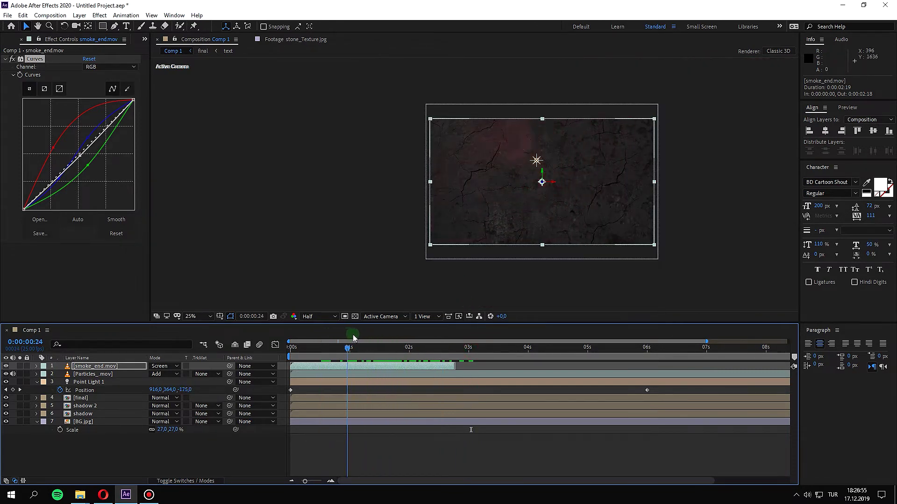
{"action": "left_click_drag", "start_coordinate": [368, 343], "coordinate": [373, 343]}
- Fit the comp in the viewer, reset red to the diagonal and bend green below it
{"action": "left_click_drag", "start_coordinate": [53, 148], "coordinate": [72, 174]}
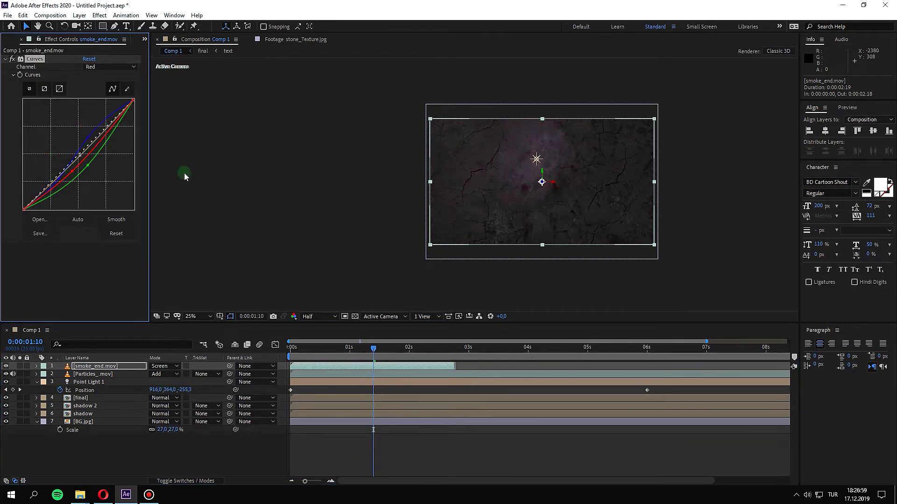
{"action": "scroll", "coordinate": [475, 183], "scroll_direction": "up", "scroll_amount": 1}
{"action": "left_click", "coordinate": [194, 317]}
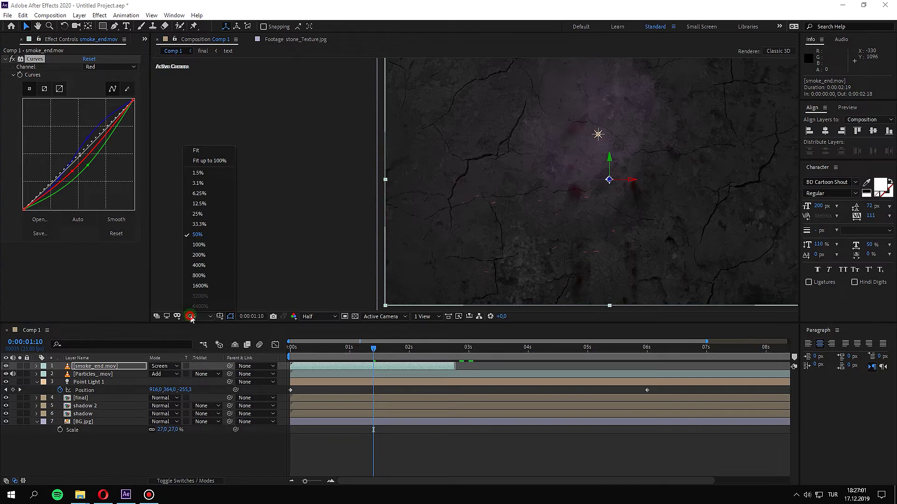
{"action": "left_click", "coordinate": [206, 160]}
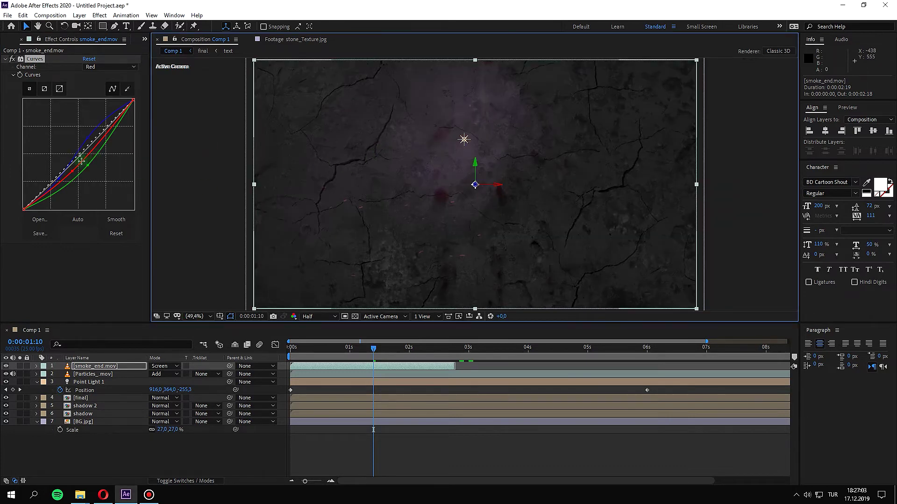
{"action": "left_click_drag", "start_coordinate": [73, 173], "coordinate": [99, 137]}
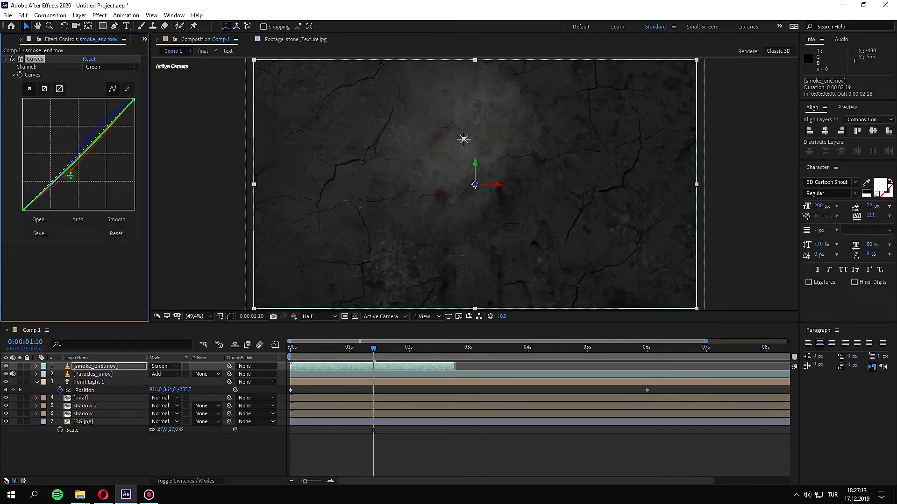
{"action": "left_click_drag", "start_coordinate": [58, 178], "coordinate": [62, 184]}
- At 0:00:01:20, raise the blue curve's midtones and pull its shadows below the diagonal
{"action": "key", "text": "space"}
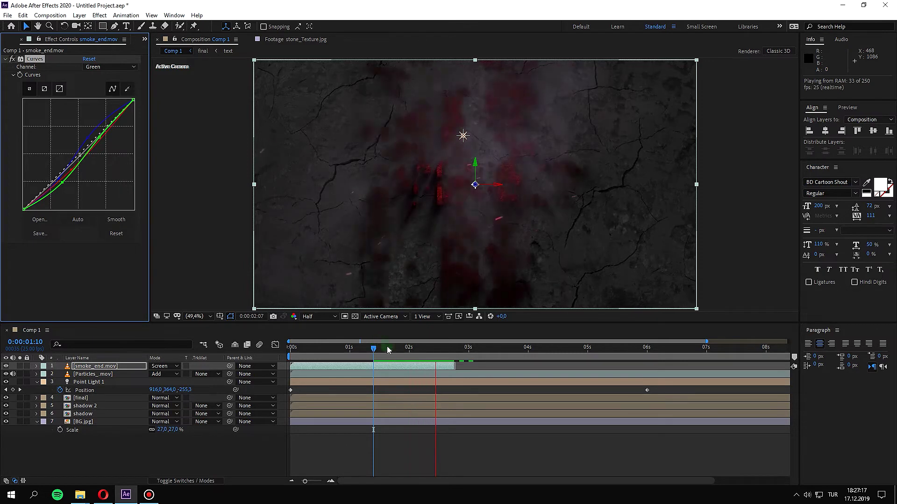
{"action": "key", "text": "space"}
{"action": "left_click_drag", "start_coordinate": [374, 351], "coordinate": [397, 351]}
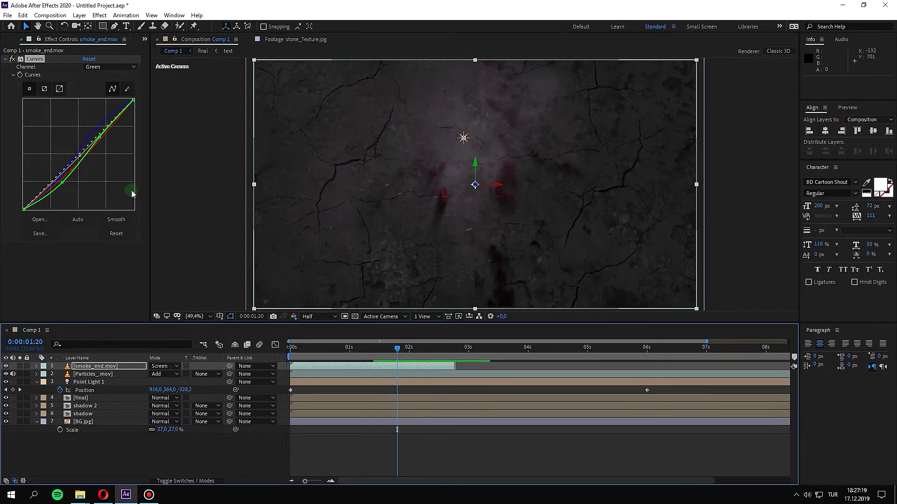
{"action": "left_click_drag", "start_coordinate": [64, 186], "coordinate": [61, 184]}
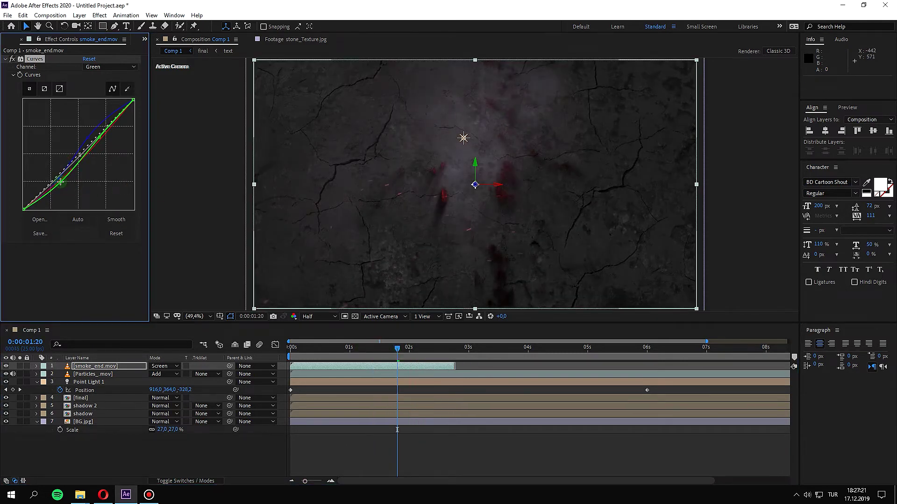
{"action": "left_click_drag", "start_coordinate": [82, 143], "coordinate": [87, 134]}
{"action": "left_click_drag", "start_coordinate": [50, 182], "coordinate": [57, 180]}
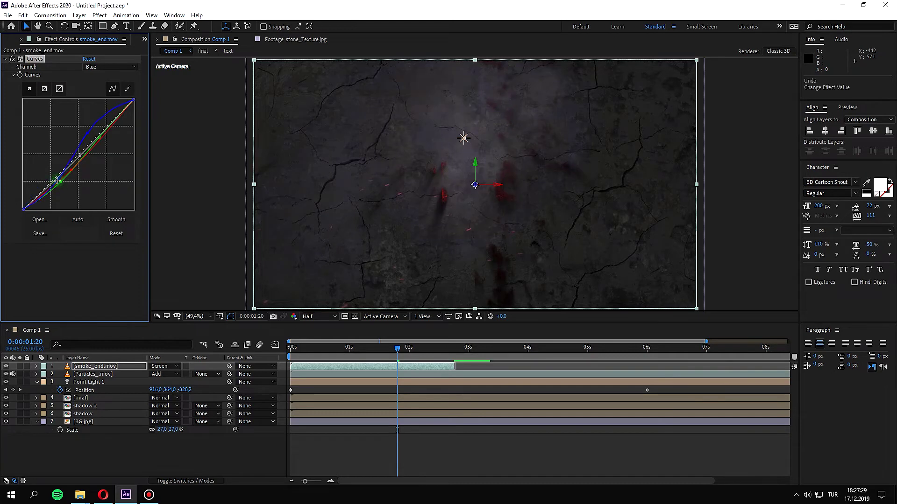
- Reshape the overall RGB curve, brightening midtones and flattening the top
{"action": "left_click", "coordinate": [57, 179]}
{"action": "key", "text": "Delete"}
{"action": "left_click", "coordinate": [90, 164]}
{"action": "key", "text": "ctrl+z"}
{"action": "left_click", "coordinate": [68, 168]}
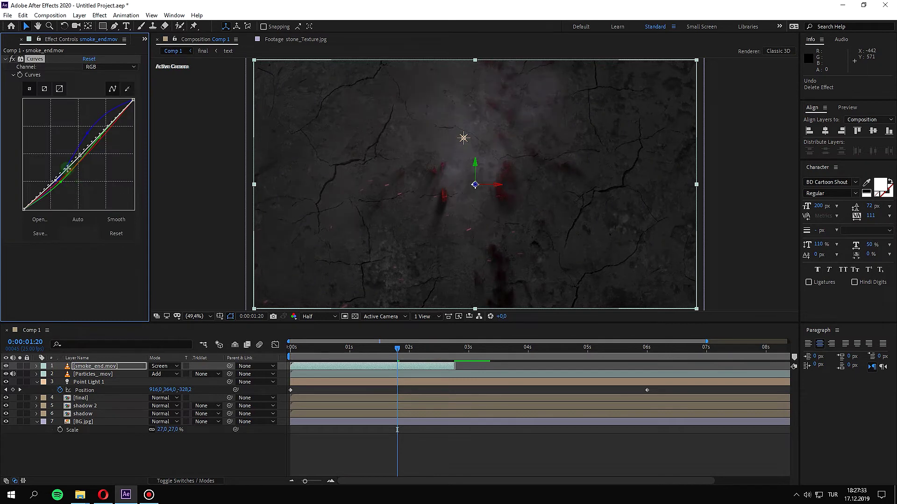
{"action": "mouse_move", "coordinate": [56, 179]}
{"action": "left_mouse_down"}
{"action": "mouse_move", "coordinate": [64, 192]}
{"action": "mouse_move", "coordinate": [60, 183]}
{"action": "left_mouse_up"}
{"action": "mouse_move", "coordinate": [102, 121]}
{"action": "left_mouse_down"}
{"action": "mouse_move", "coordinate": [102, 131]}
{"action": "mouse_move", "coordinate": [91, 125]}
{"action": "left_mouse_up"}
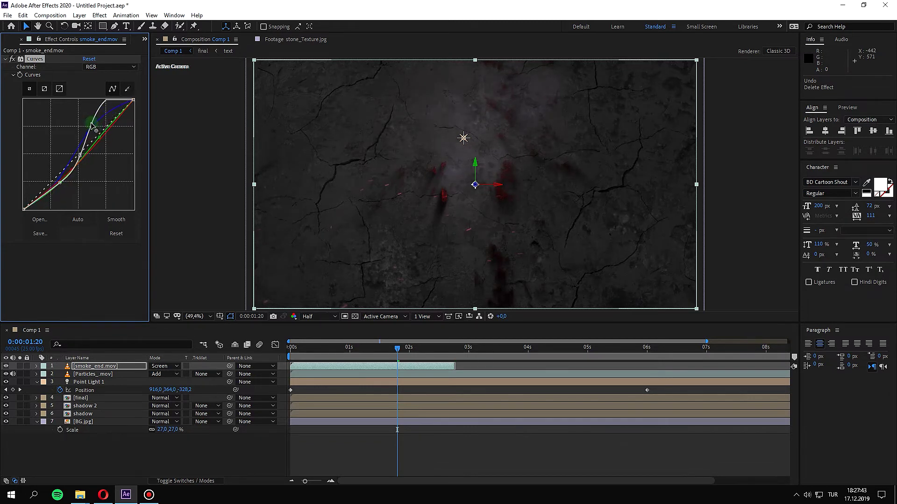
- Preview the graded smoke and check the frame where the STUDIO NICOMEDIA title appears
{"action": "key", "text": "space"}
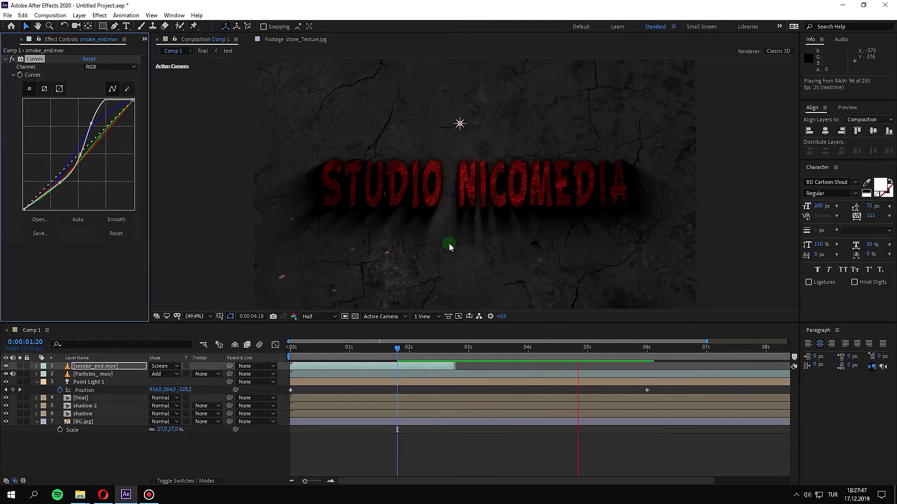
{"action": "key", "text": "space"}
{"action": "left_click_drag", "start_coordinate": [411, 347], "coordinate": [506, 373]}
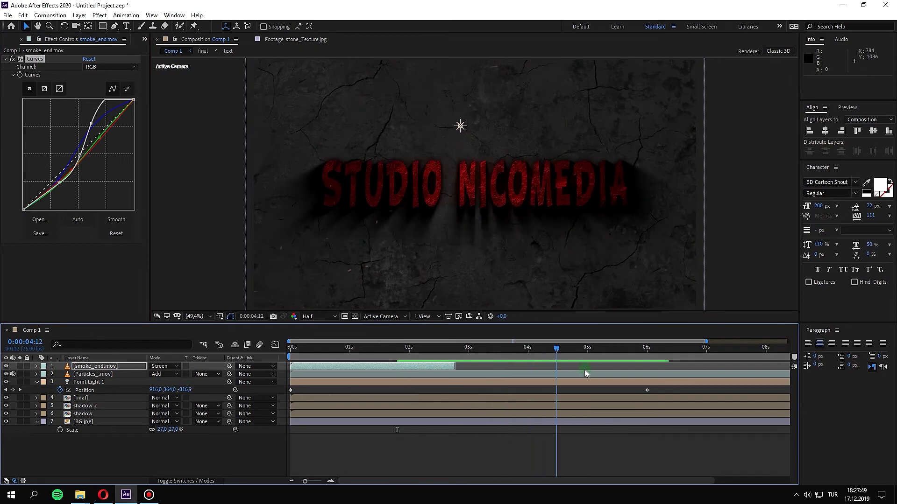
{"action": "mouse_move", "coordinate": [406, 381]}
{"action": "left_mouse_down"}
{"action": "mouse_move", "coordinate": [335, 378]}
{"action": "mouse_move", "coordinate": [399, 384]}
{"action": "left_mouse_up"}
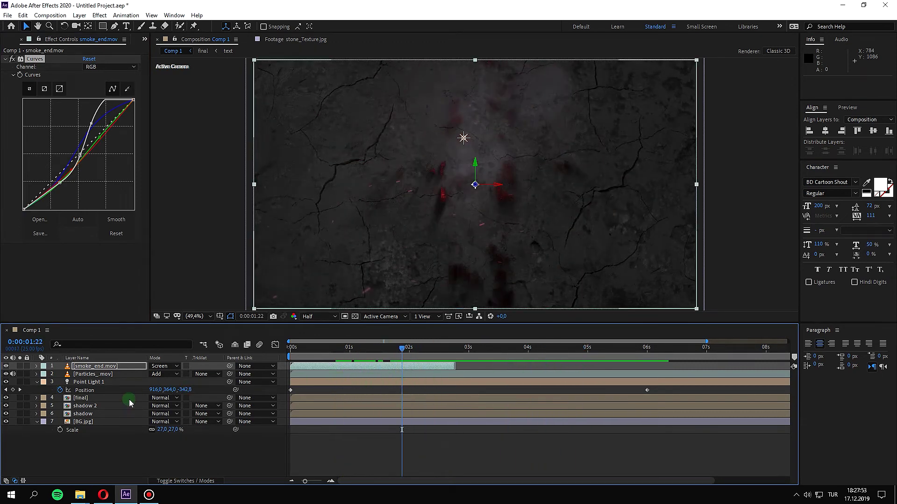
- Scale the smoke_end.mov layer up to 212%
{"action": "left_click", "coordinate": [96, 367]}
{"action": "key", "text": "s"}
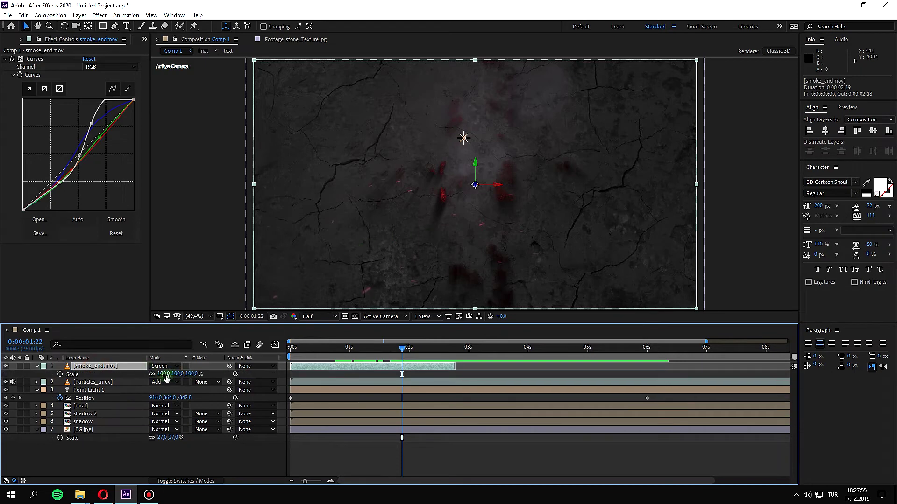
{"action": "left_click_drag", "start_coordinate": [165, 374], "coordinate": [219, 389]}
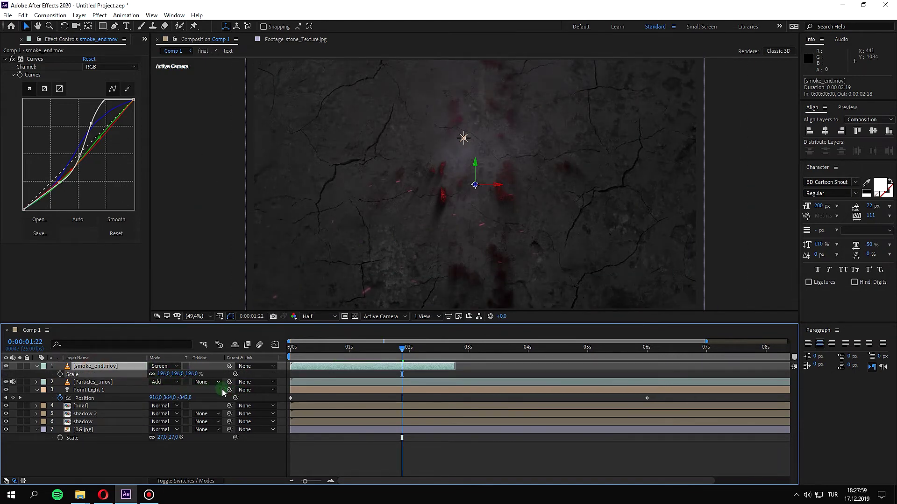
{"action": "left_click_drag", "start_coordinate": [223, 393], "coordinate": [234, 392]}
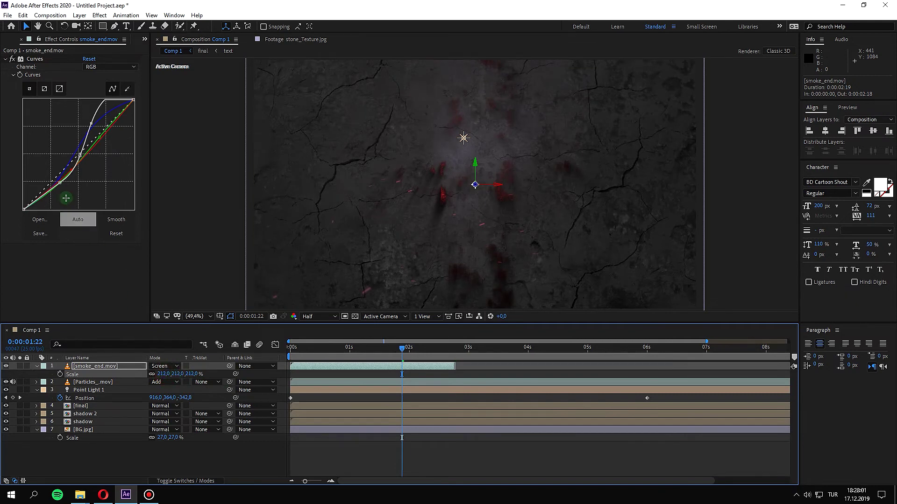
- Bend the smoke's green curve below the diagonal, then ease it closer to straight
{"action": "left_click_drag", "start_coordinate": [98, 139], "coordinate": [101, 145]}
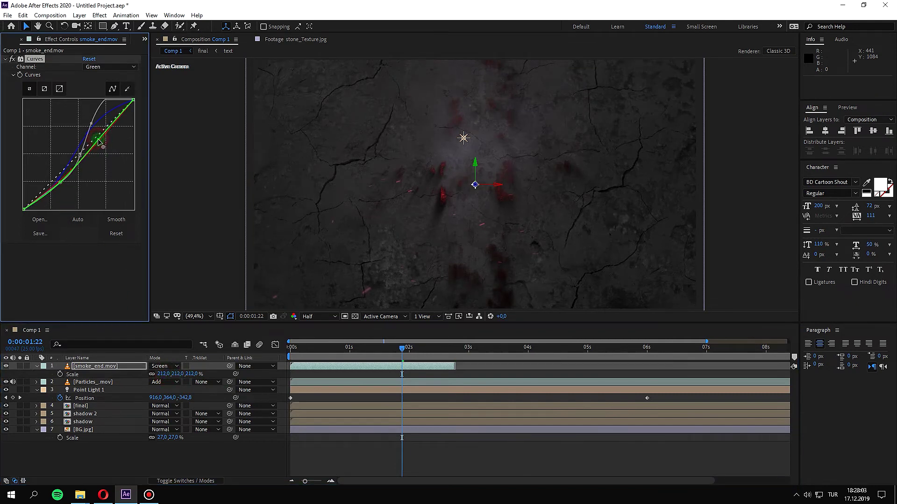
{"action": "left_click_drag", "start_coordinate": [100, 148], "coordinate": [89, 159]}
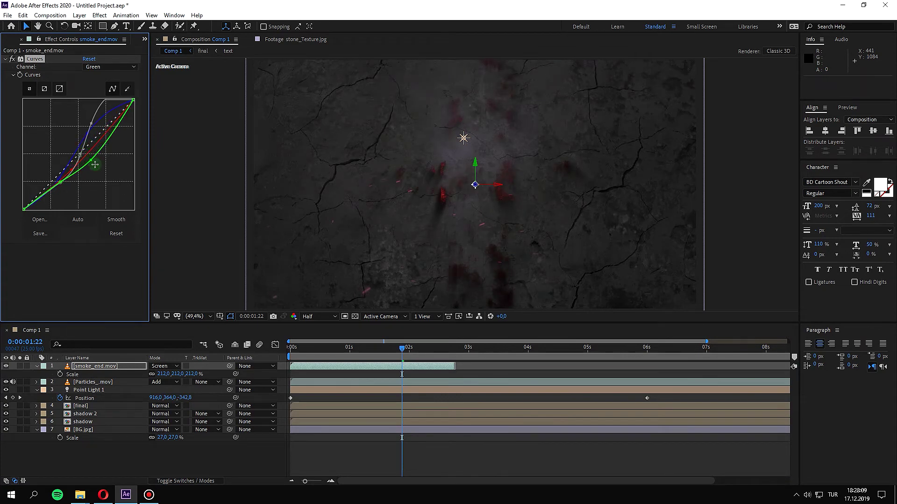
{"action": "scroll", "coordinate": [241, 238], "scroll_direction": "down", "scroll_amount": 4}
{"action": "scroll", "coordinate": [269, 229], "scroll_direction": "up", "scroll_amount": 2}
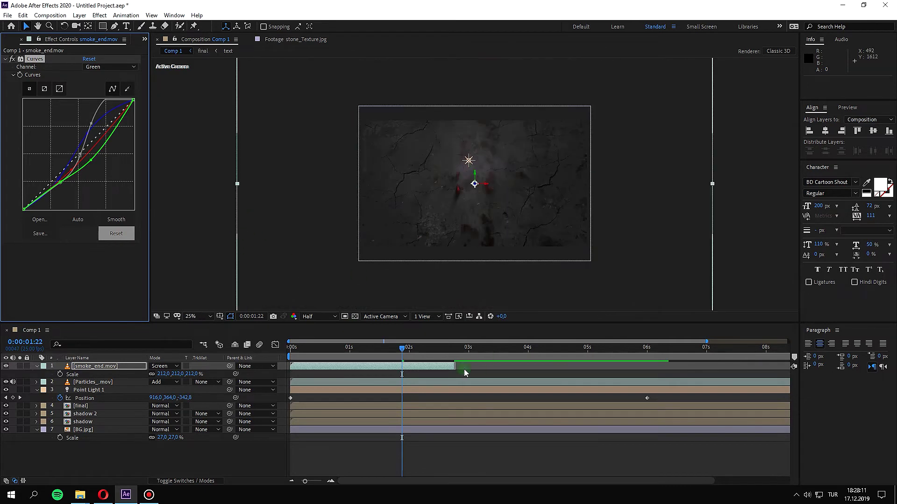
- Rewind to 0:00:00:00 and deselect all layers
{"action": "left_click", "coordinate": [401, 353]}
{"action": "key", "text": "Home"}
{"action": "left_click", "coordinate": [307, 227]}
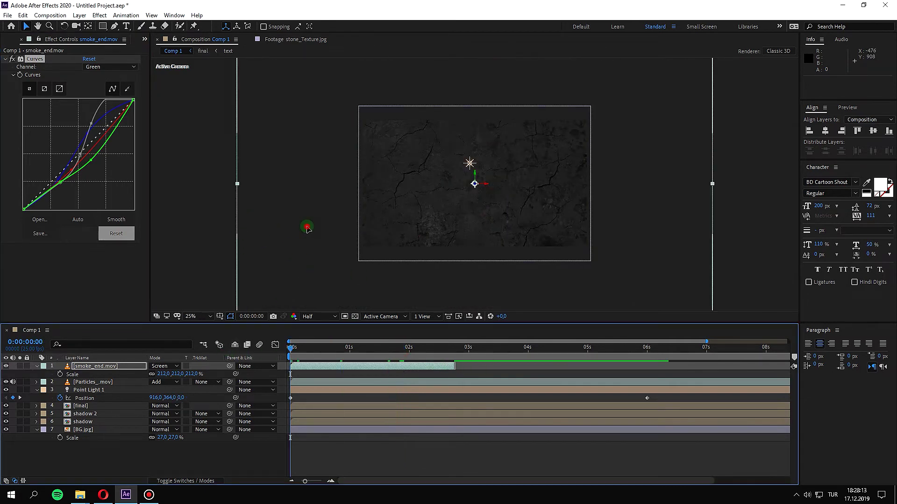
{"action": "left_click", "coordinate": [177, 464]}
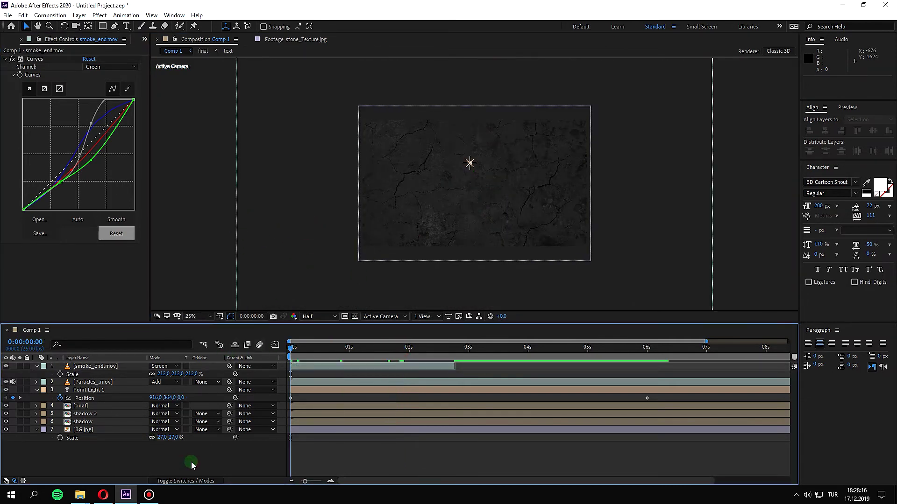
- Create a black 1920×1080 solid named 'mask' and pick the Rectangle tool
{"action": "key", "text": "ctrl+y"}
{"action": "type", "text": "mask"}
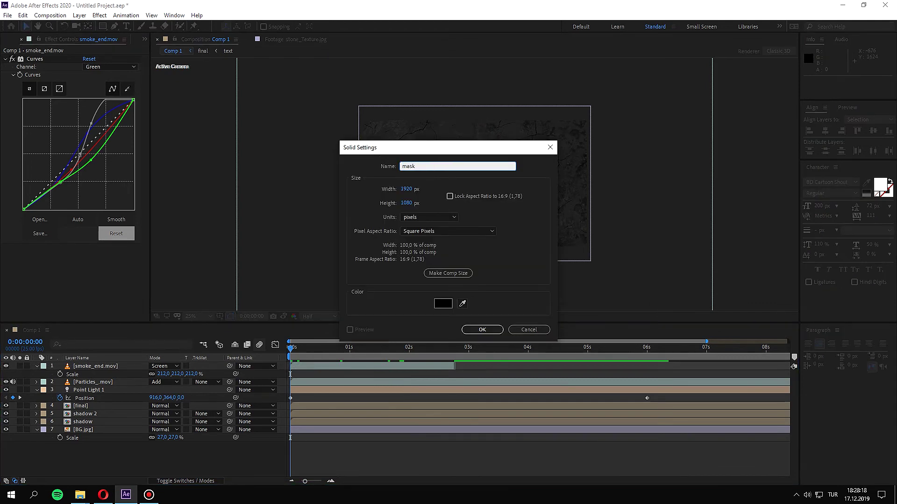
{"action": "key", "text": "Return"}
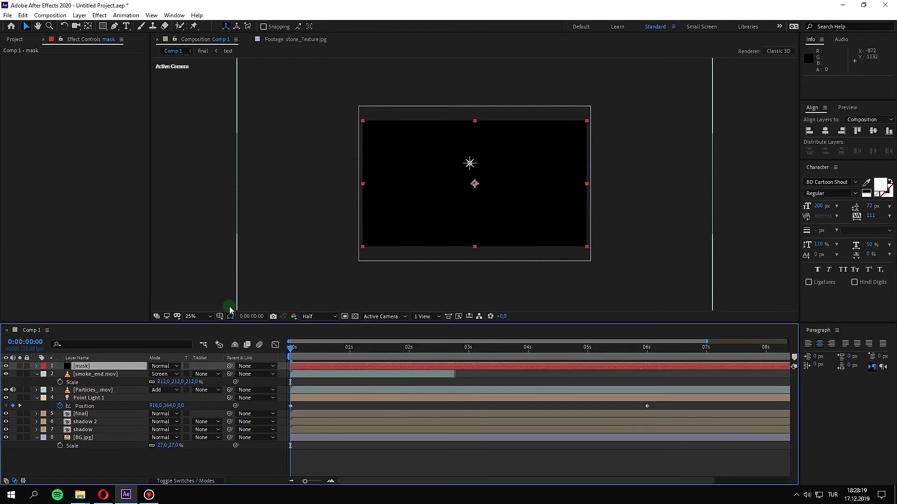
{"action": "left_click", "coordinate": [104, 26]}
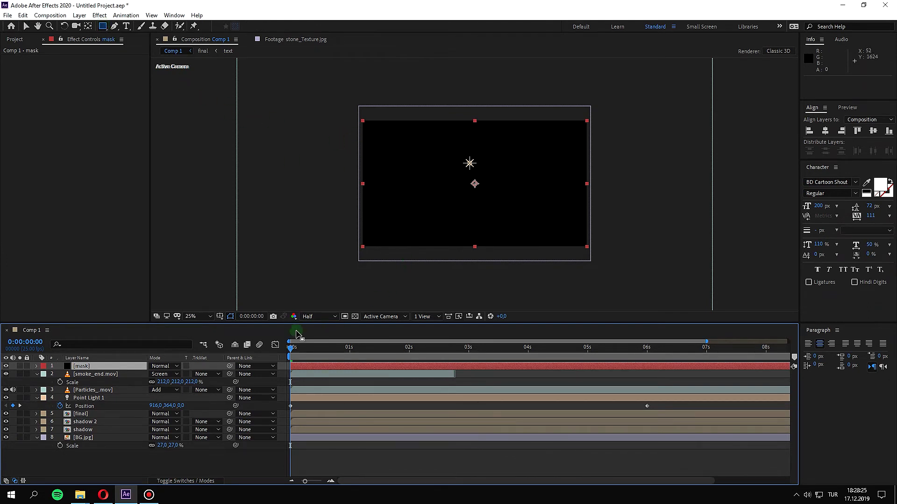
{"action": "left_click", "coordinate": [87, 367]}
- Show the title/action safe guides and draw a rectangle mask on the mask solid
{"action": "left_click", "coordinate": [219, 317]}
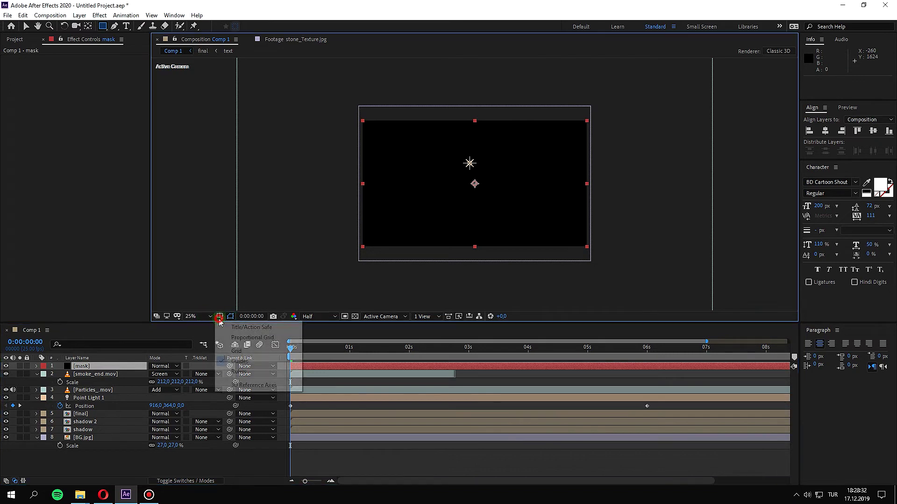
{"action": "left_click", "coordinate": [246, 327]}
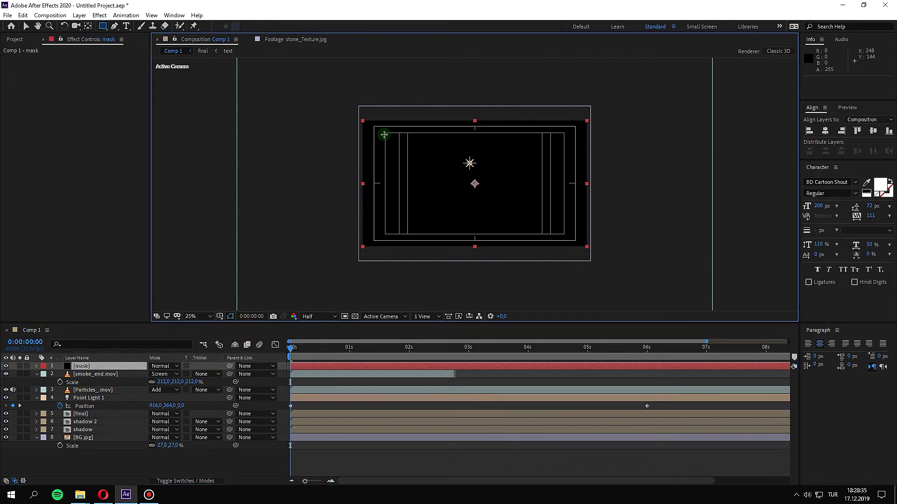
{"action": "left_click_drag", "start_coordinate": [338, 132], "coordinate": [621, 234]}
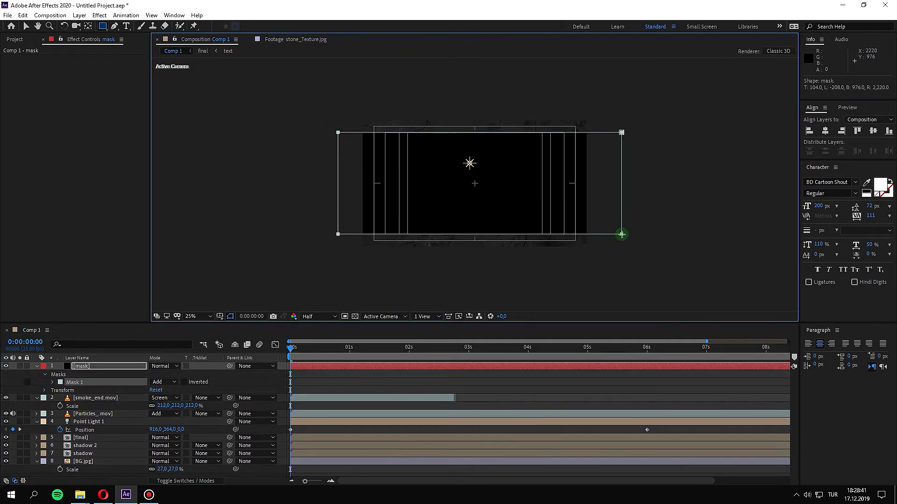
{"action": "key", "text": "period"}
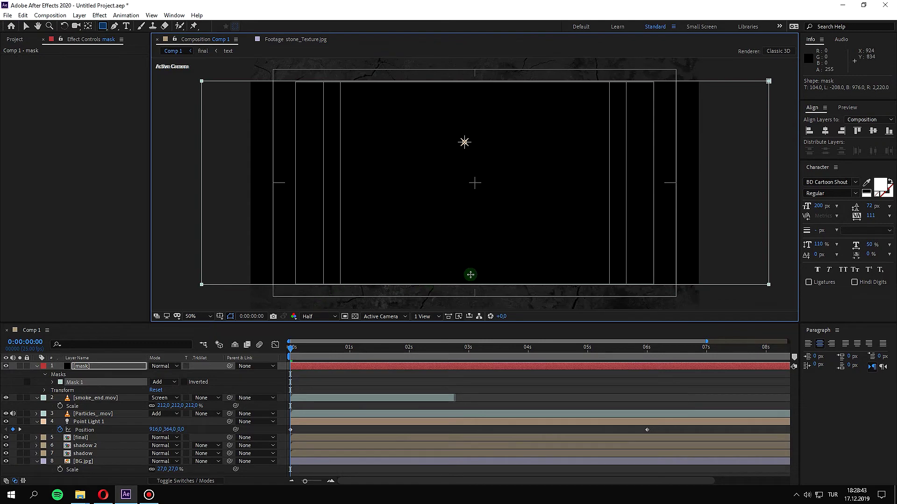
{"action": "key", "text": "comma"}
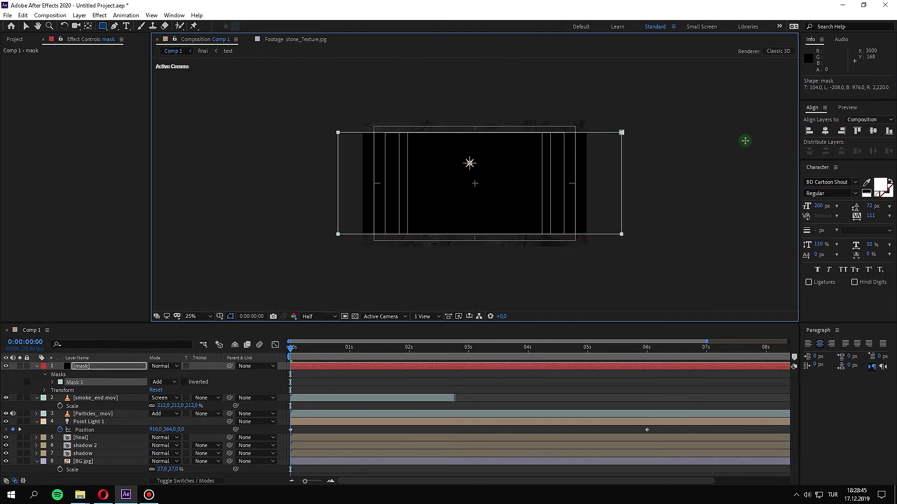
{"action": "left_click", "coordinate": [829, 137]}
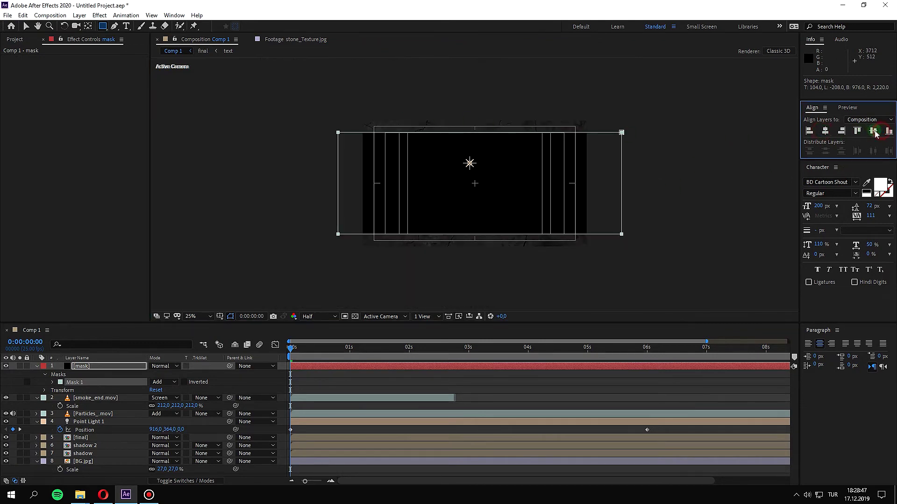
- Set Mask 1 to Subtract and check the frame at about five seconds
{"action": "key", "text": "v"}
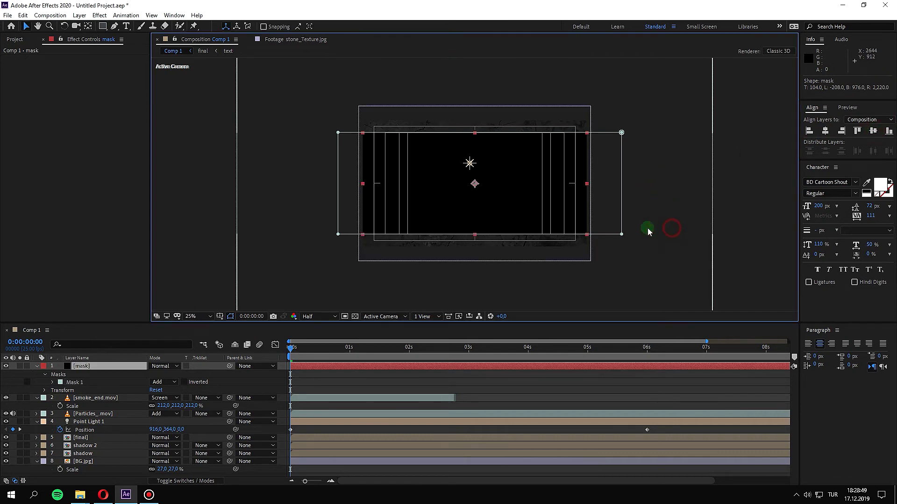
{"action": "scroll", "coordinate": [382, 282], "scroll_direction": "up", "scroll_amount": 2}
{"action": "scroll", "coordinate": [367, 228], "scroll_direction": "down", "scroll_amount": 2}
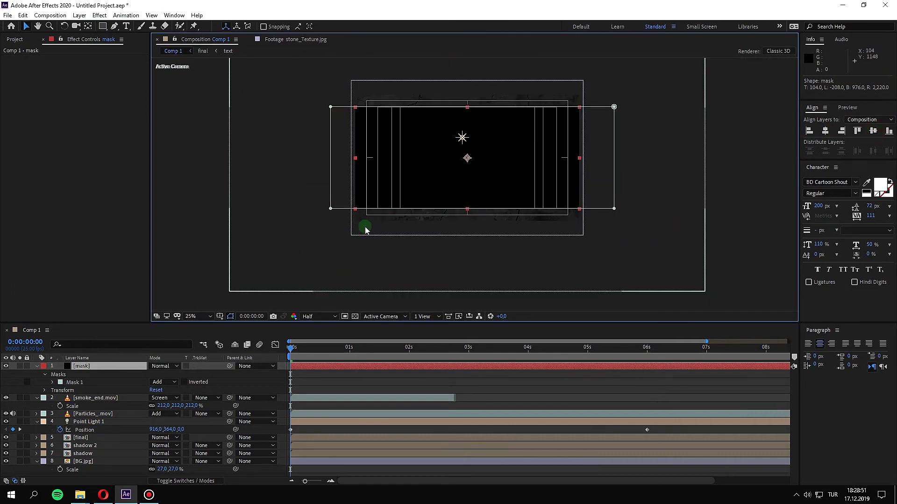
{"action": "left_click", "coordinate": [172, 382]}
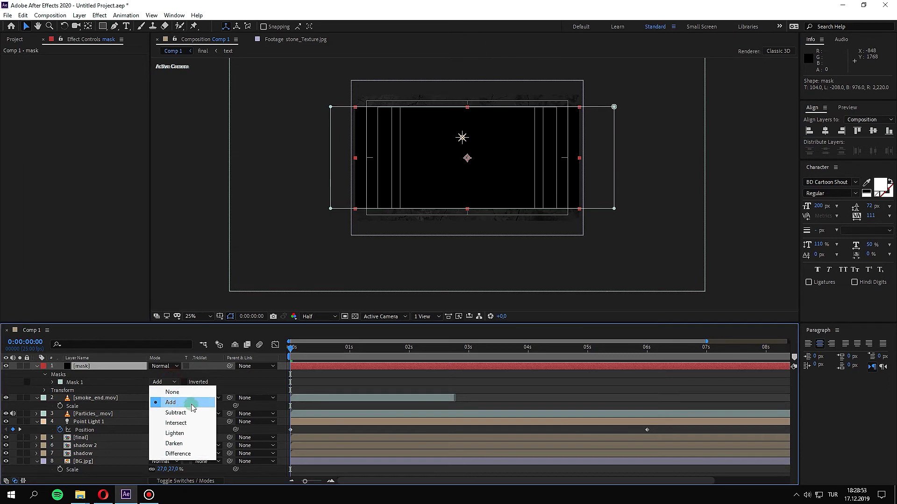
{"action": "left_click", "coordinate": [188, 411]}
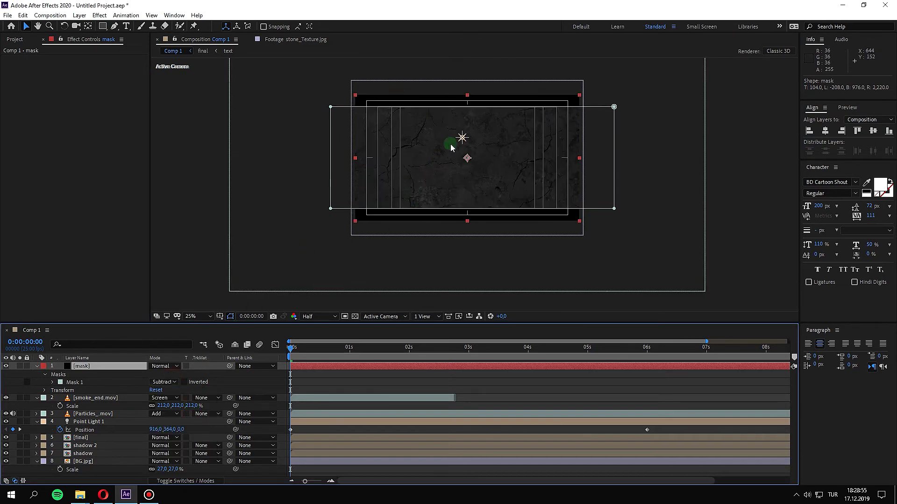
{"action": "key", "text": "period"}
{"action": "key", "text": "period"}
{"action": "key", "text": "comma"}
{"action": "key", "text": "comma"}
{"action": "left_click_drag", "start_coordinate": [291, 348], "coordinate": [562, 372]}
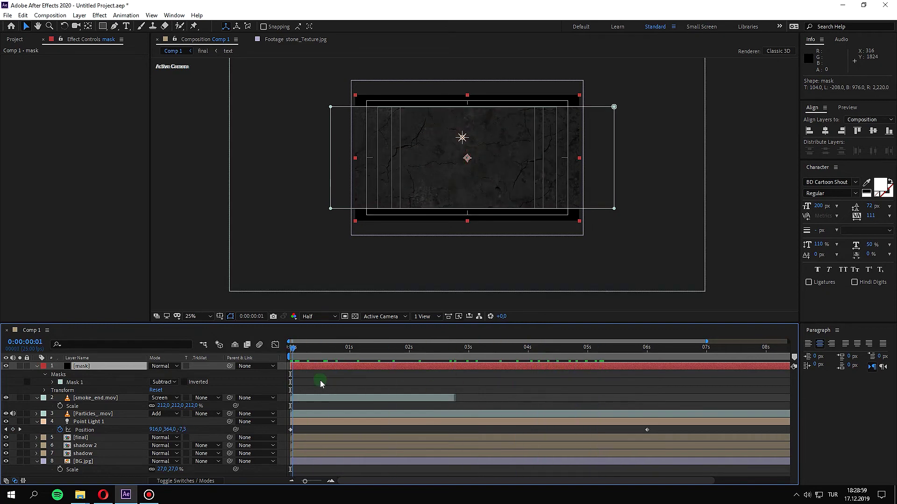
{"action": "left_click_drag", "start_coordinate": [436, 387], "coordinate": [595, 381]}
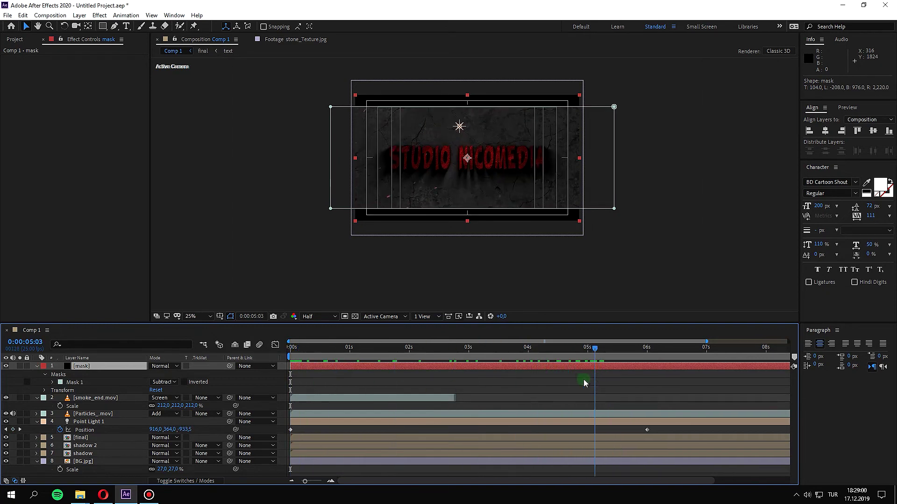
- Reveal Point Light 1's Light Options, fit the view, and preview from the start
{"action": "left_click", "coordinate": [87, 422]}
{"action": "key", "text": "a"}
{"action": "key", "text": "a"}
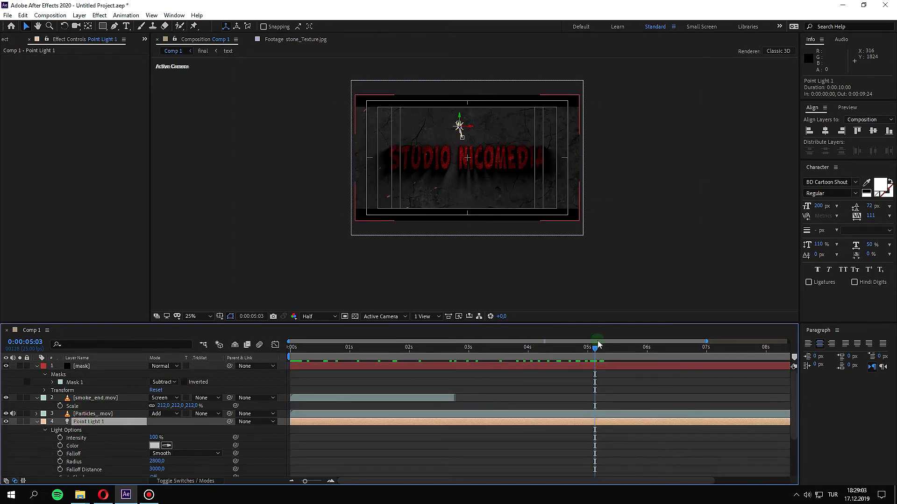
{"action": "left_click_drag", "start_coordinate": [598, 345], "coordinate": [290, 348]}
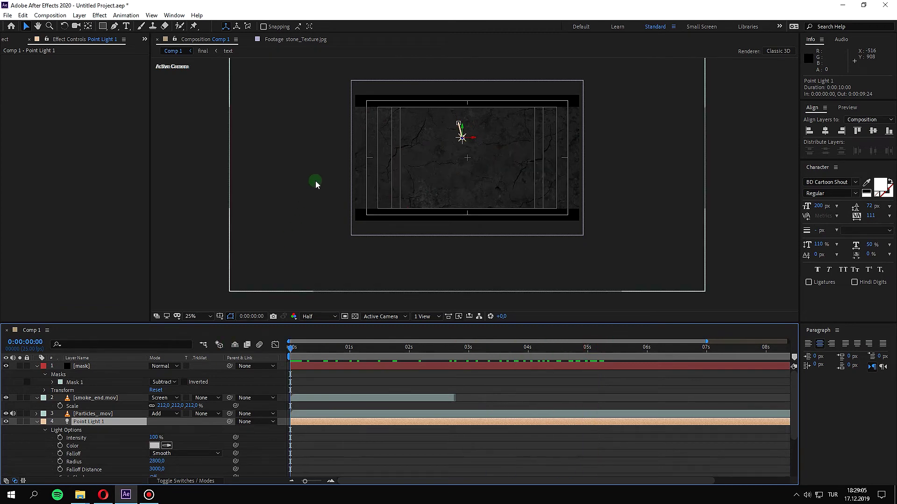
{"action": "left_click", "coordinate": [196, 316]}
{"action": "left_click", "coordinate": [210, 152]}
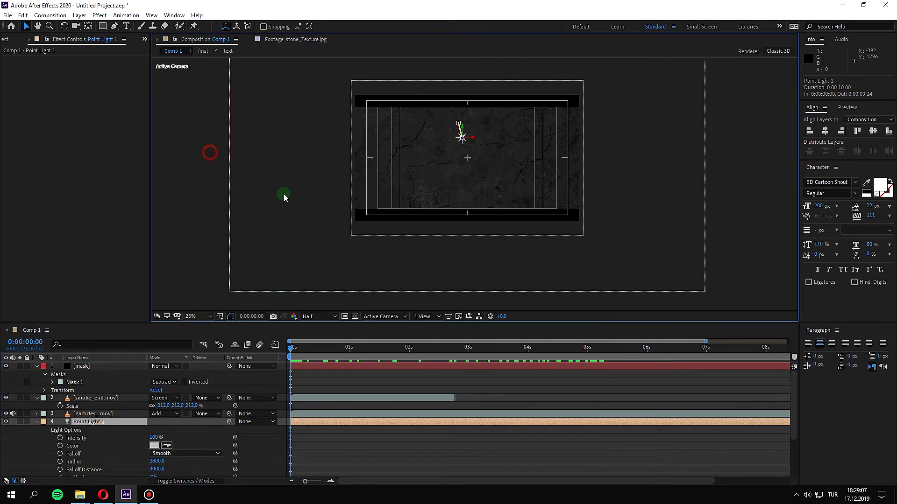
{"action": "left_click", "coordinate": [213, 194]}
{"action": "key", "text": "space"}
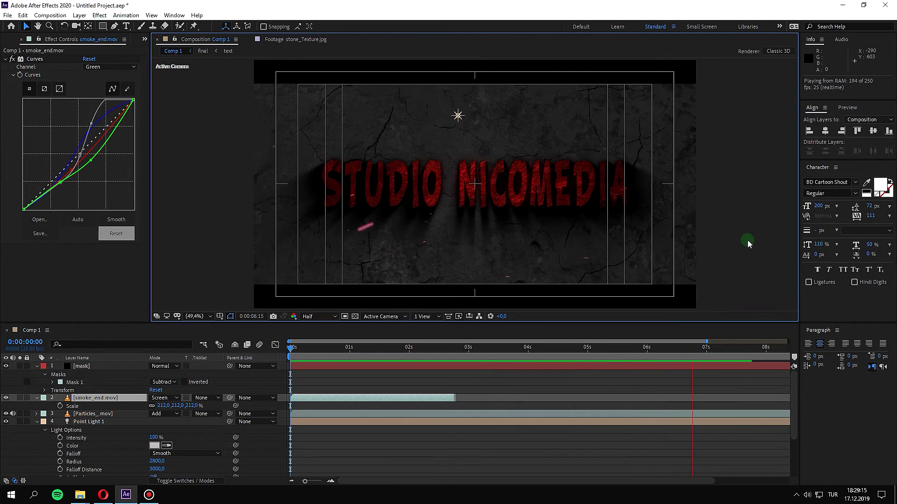
{"action": "key", "text": "space"}
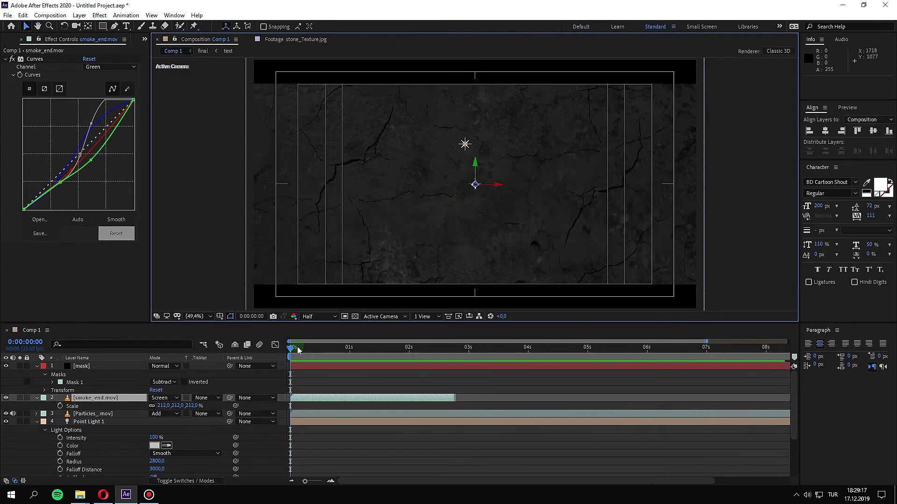
- Keyframe the light's Intensity at 100% at 7 seconds and 0% at 9:24, then preview
{"action": "left_click_drag", "start_coordinate": [298, 350], "coordinate": [787, 341]}
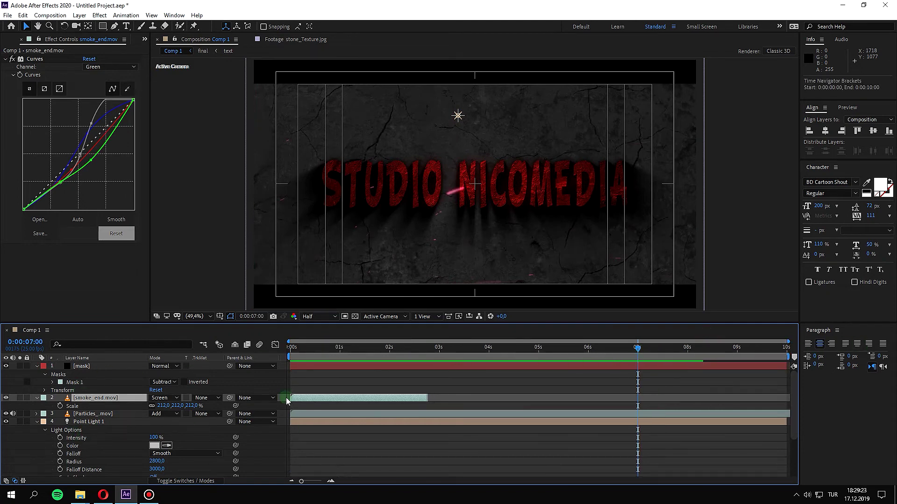
{"action": "left_click", "coordinate": [60, 438]}
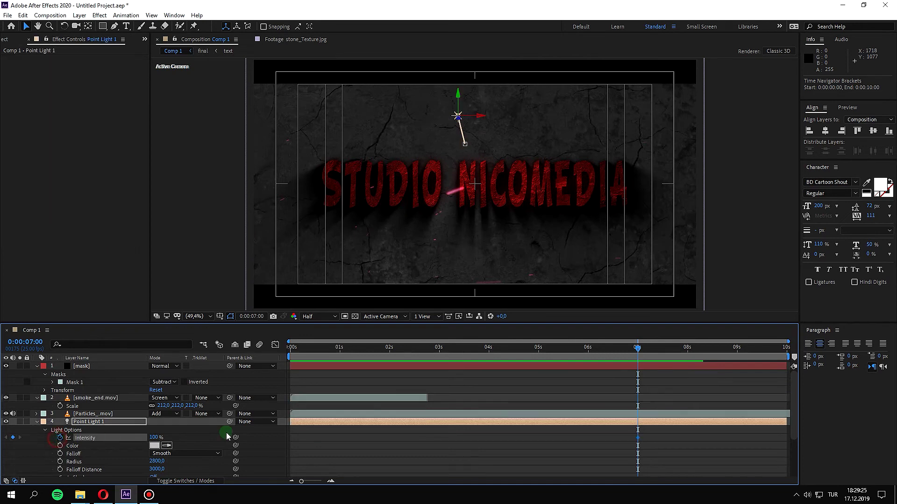
{"action": "left_click_drag", "start_coordinate": [638, 350], "coordinate": [787, 363]}
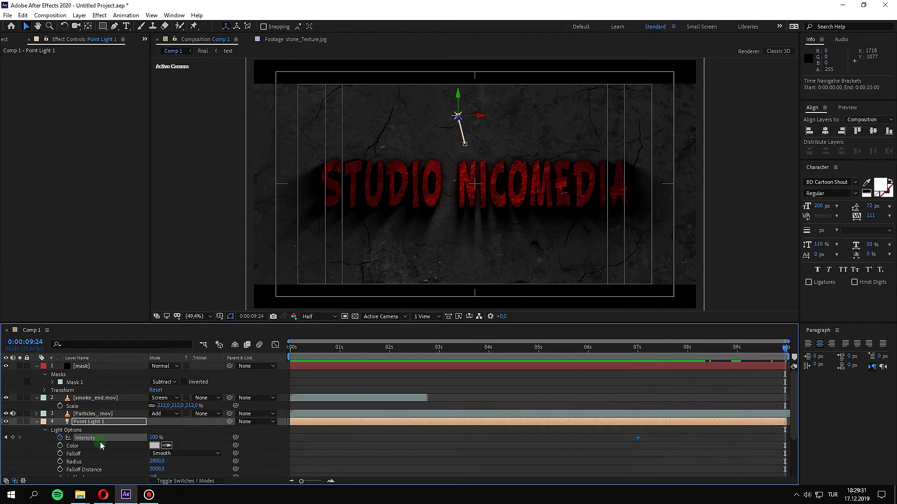
{"action": "left_click", "coordinate": [155, 440]}
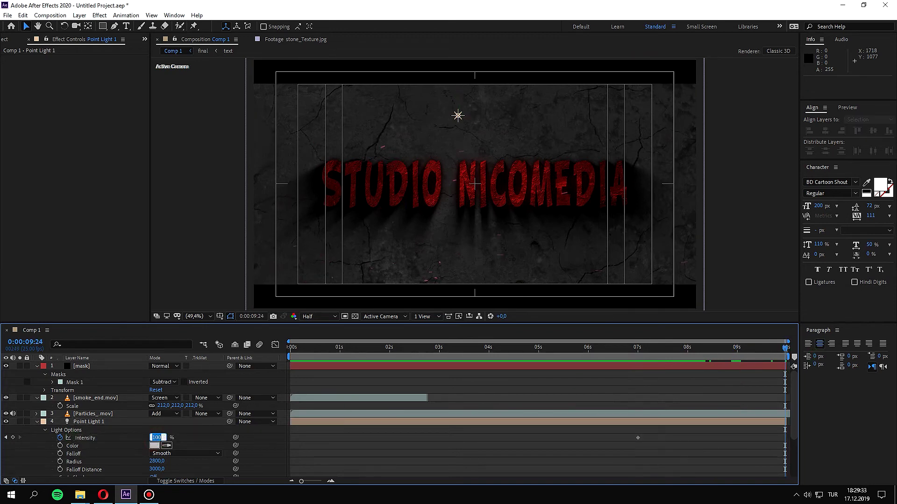
{"action": "type", "text": "0"}
{"action": "key", "text": "Return"}
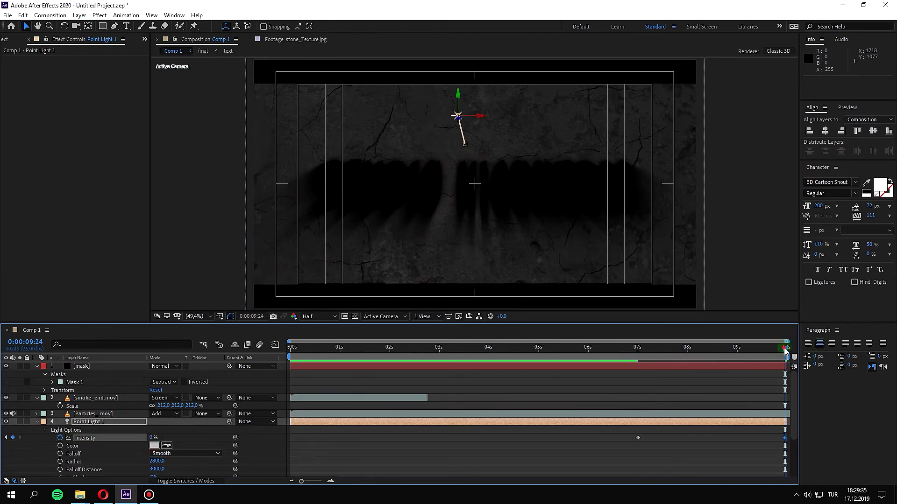
{"action": "key", "text": "space"}
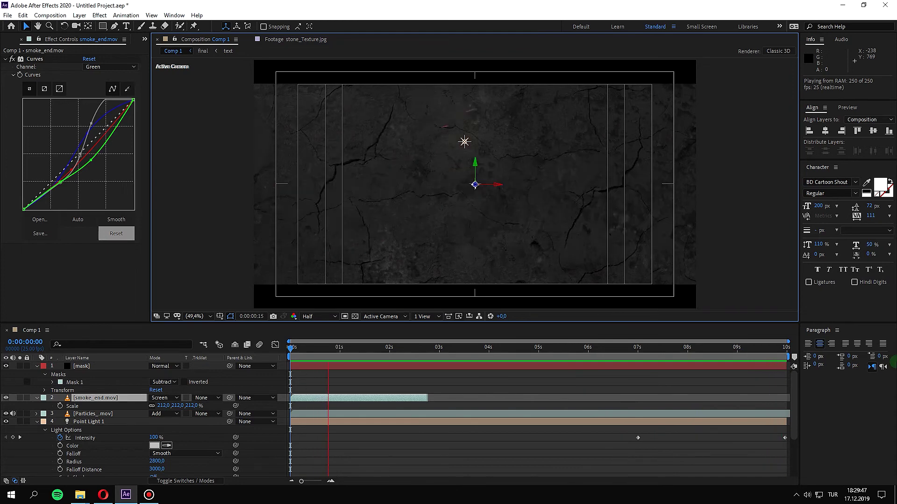
- Preview the animation again with the composition view magnified to 50%
{"action": "left_click", "coordinate": [270, 224]}
{"action": "scroll", "coordinate": [262, 214], "scroll_direction": "down", "scroll_amount": 2}
{"action": "scroll", "coordinate": [229, 209], "scroll_direction": "up", "scroll_amount": 2}
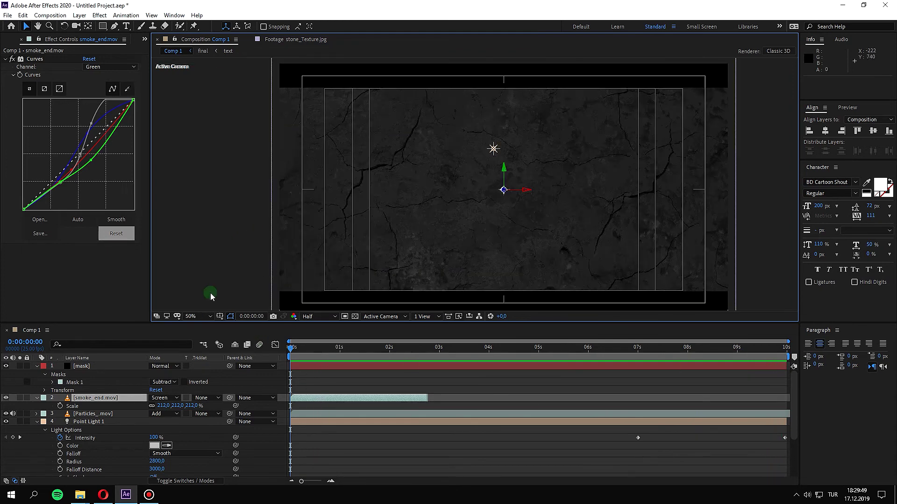
{"action": "left_click", "coordinate": [572, 348]}
{"action": "key", "text": "space"}
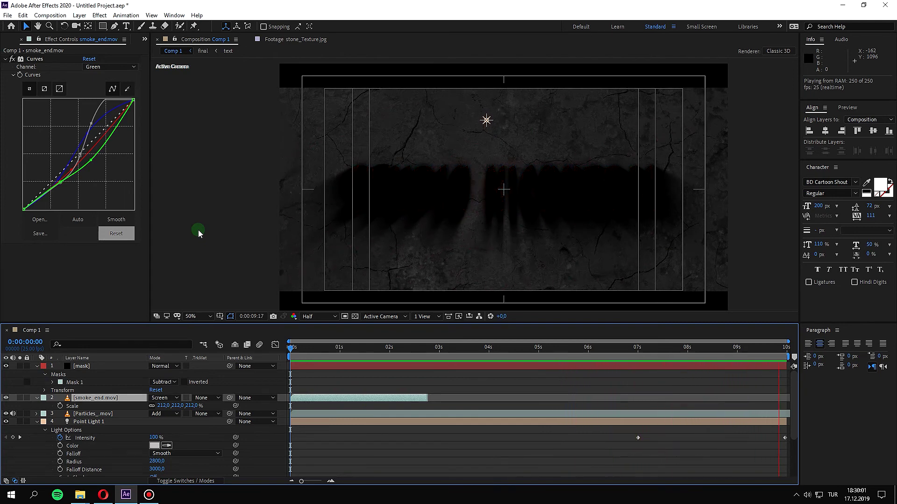
{"action": "left_click", "coordinate": [199, 231]}
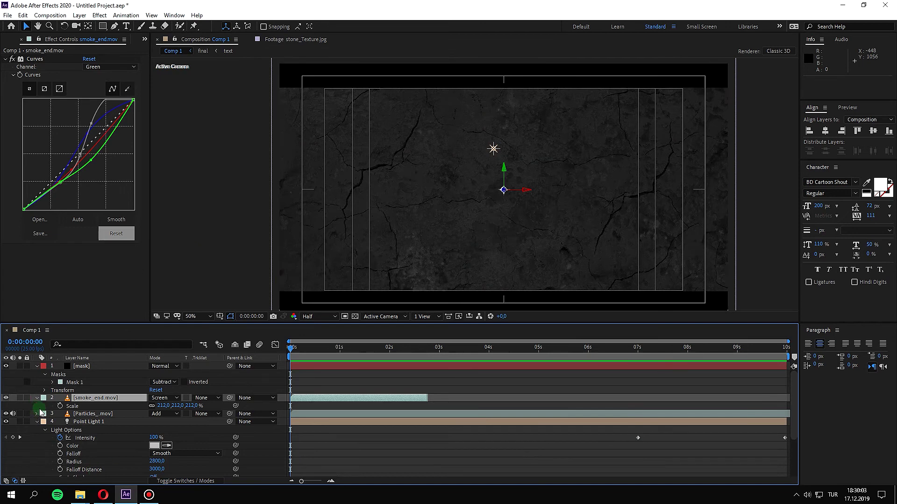
{"action": "left_click", "coordinate": [213, 231]}
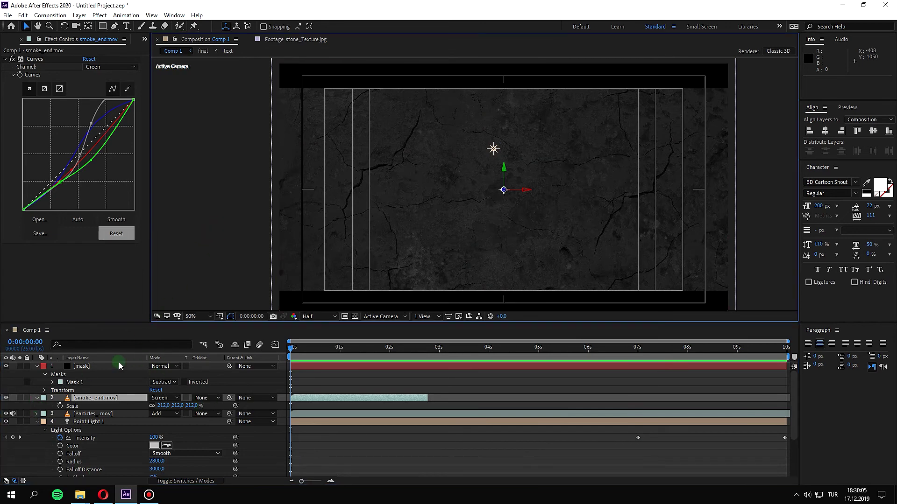
- Collapse the mask and Point Light 1 properties, cancel a stray solid, and keep BG.jpg at 27%
{"action": "left_click", "coordinate": [39, 367]}
{"action": "left_click", "coordinate": [36, 366]}
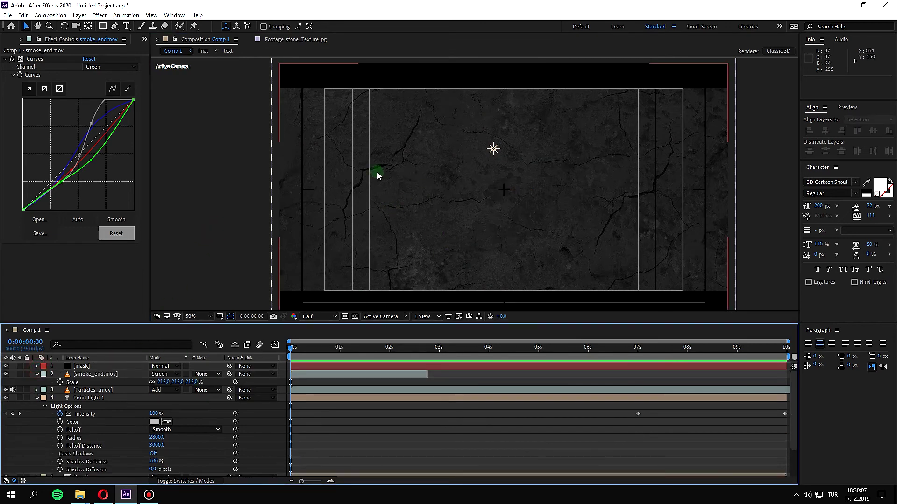
{"action": "left_click", "coordinate": [37, 399]}
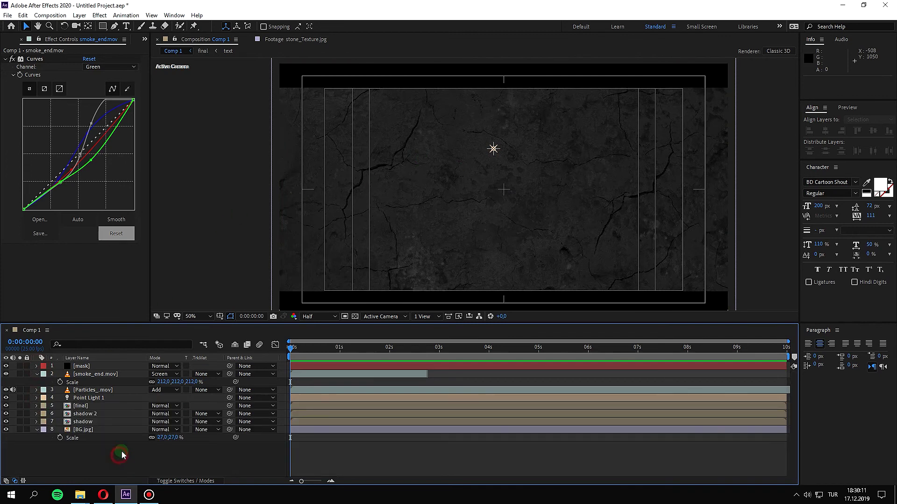
{"action": "key", "text": "ctrl+y"}
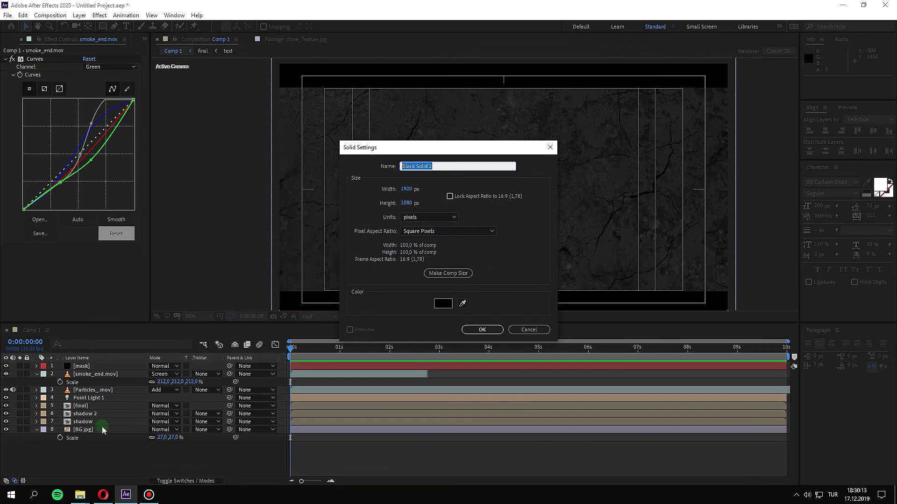
{"action": "left_click", "coordinate": [516, 332]}
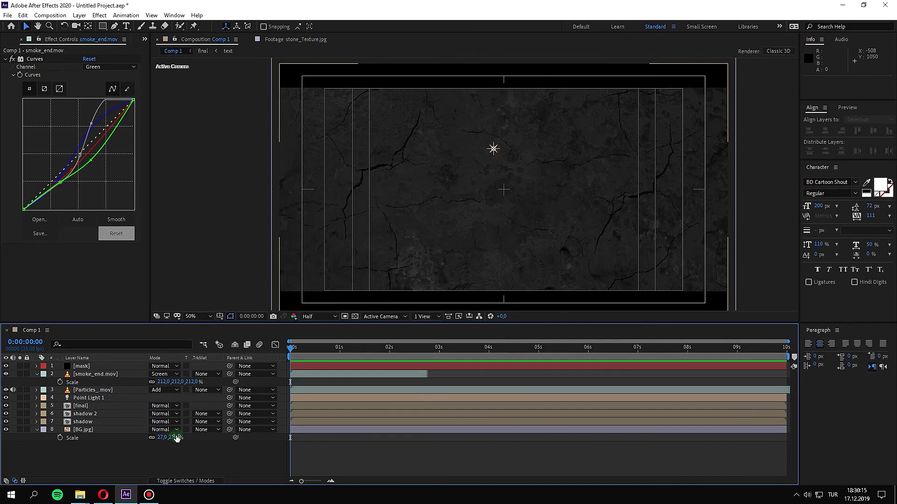
{"action": "left_click_drag", "start_coordinate": [171, 437], "coordinate": [187, 448]}
{"action": "left_click", "coordinate": [192, 458]}
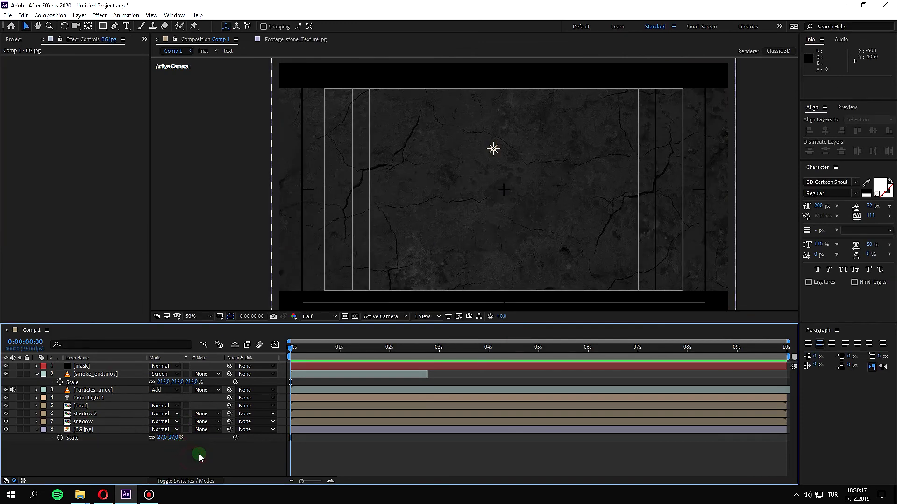
- Add Adjustment Layer 1 on top and show source names in the timeline
{"action": "key", "text": "ctrl+alt+y"}
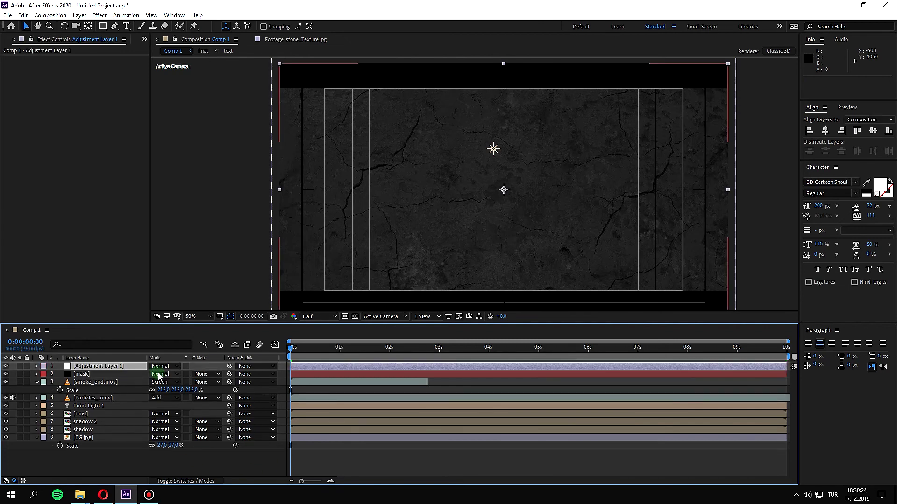
{"action": "key", "text": "ctrl+y"}
{"action": "type", "text": "cur"}
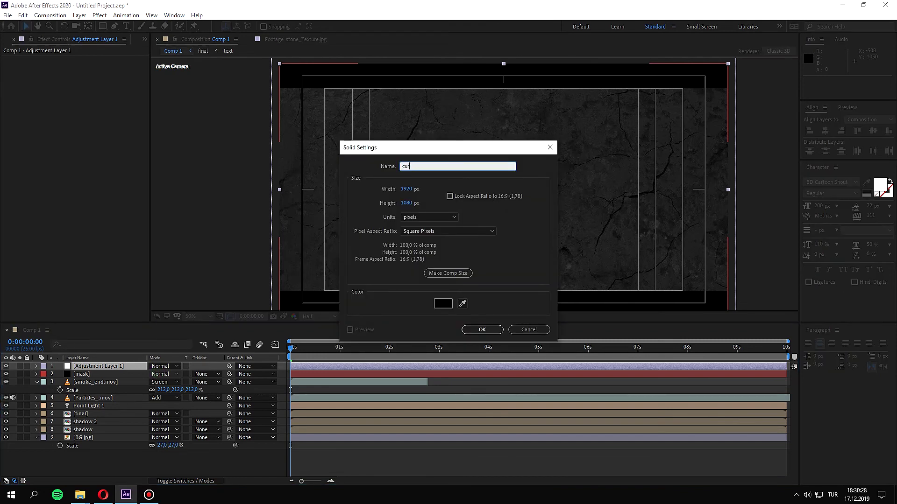
{"action": "key", "text": "Escape"}
{"action": "left_click", "coordinate": [89, 361]}
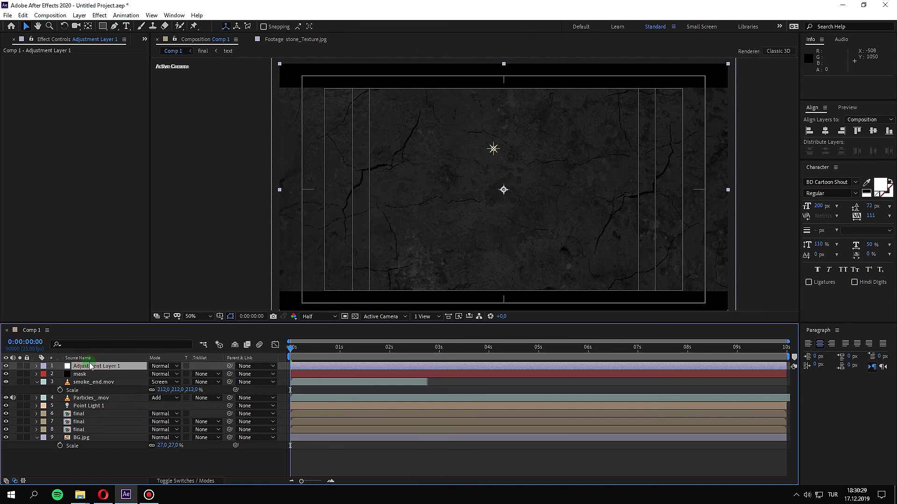
- Apply Curves to the adjustment layer and shape a gentle S-curve with darker shadows
{"action": "key", "text": "ctrl+space"}
{"action": "type", "text": "Fil"}
{"action": "type", "text": "curv"}
{"action": "key", "text": "Return"}
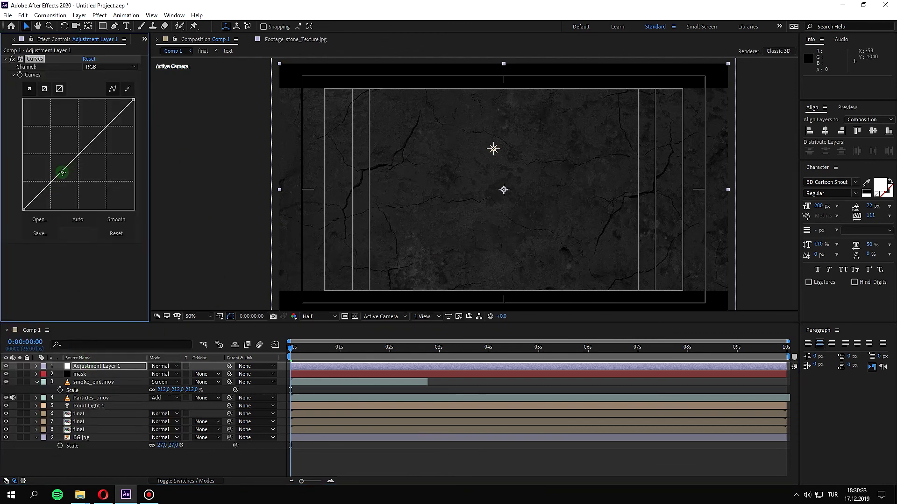
{"action": "left_click_drag", "start_coordinate": [59, 174], "coordinate": [61, 179]}
{"action": "left_click_drag", "start_coordinate": [106, 134], "coordinate": [104, 127]}
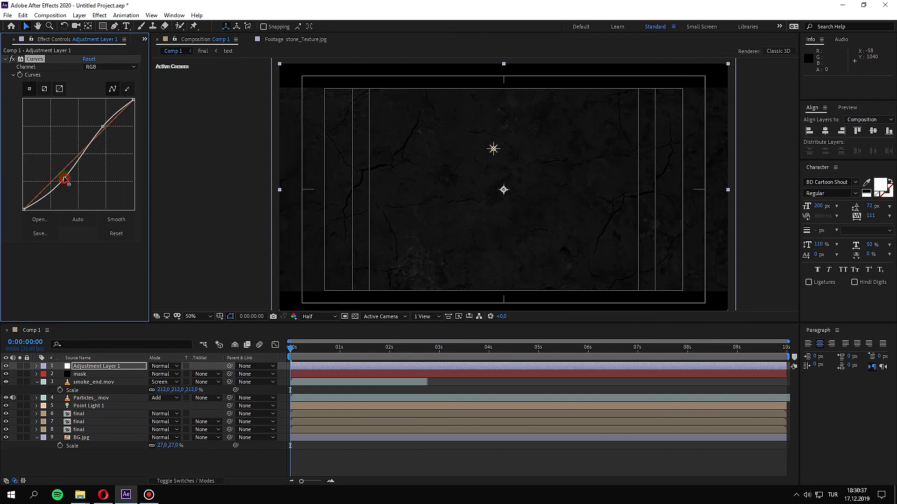
{"action": "left_click_drag", "start_coordinate": [64, 179], "coordinate": [56, 173]}
{"action": "left_click", "coordinate": [103, 127]}
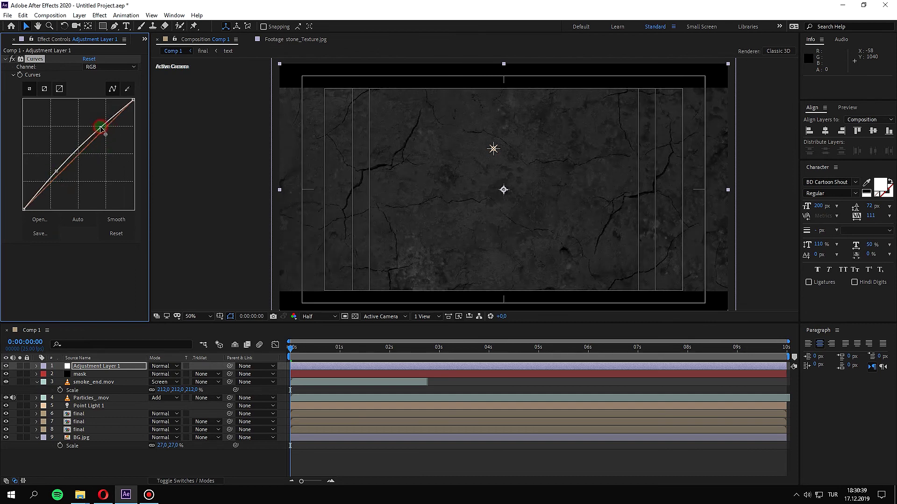
{"action": "left_click_drag", "start_coordinate": [102, 127], "coordinate": [108, 136]}
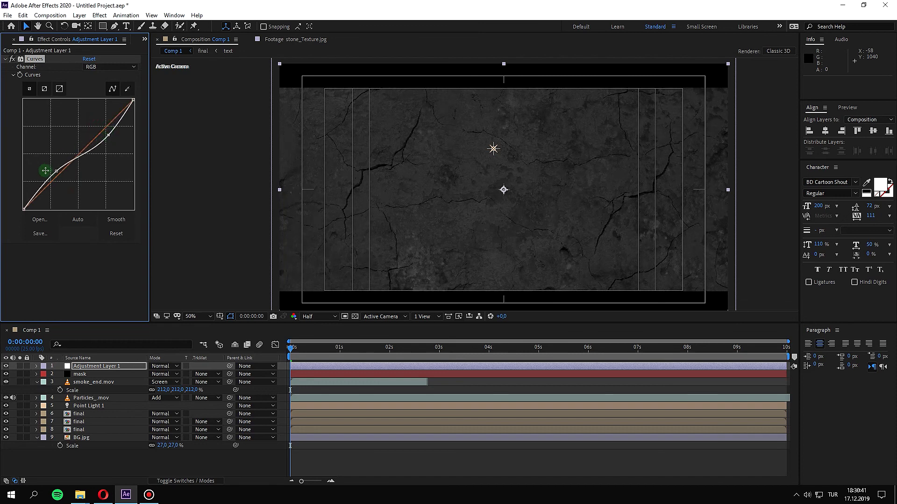
{"action": "left_click_drag", "start_coordinate": [45, 170], "coordinate": [56, 178]}
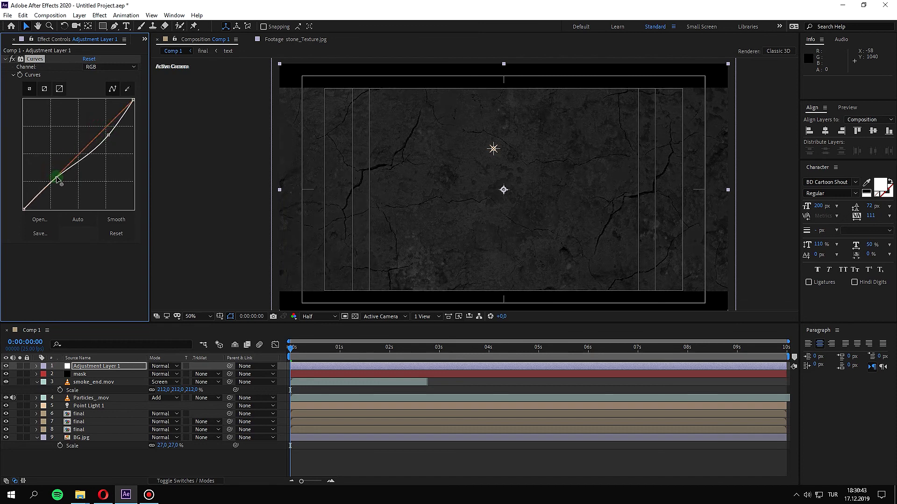
- Preview the curves-graded animation
{"action": "left_click", "coordinate": [235, 299]}
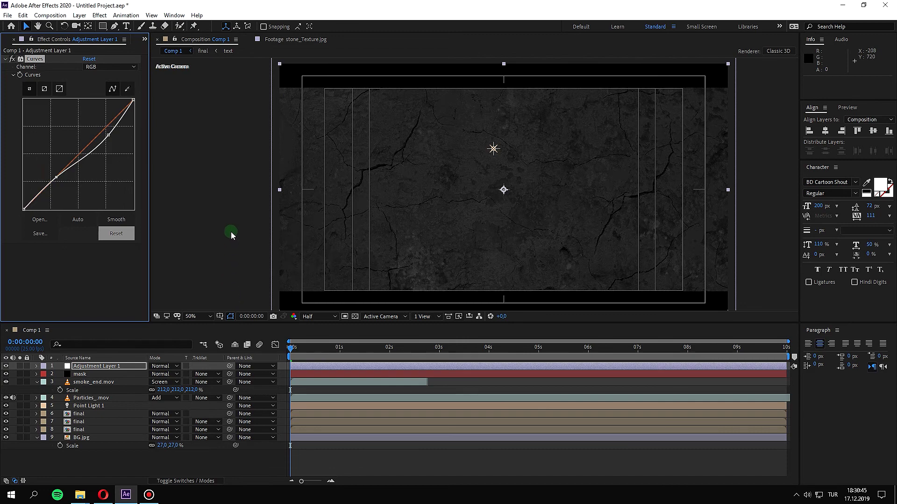
{"action": "key", "text": "space"}
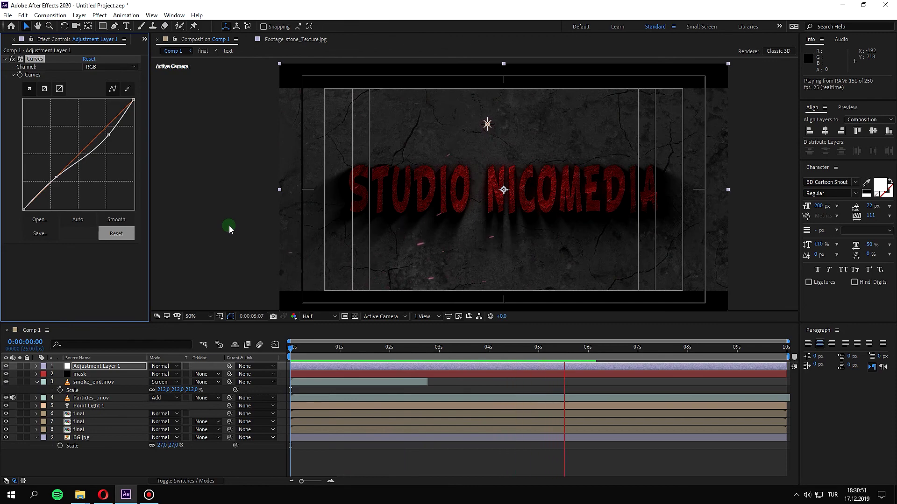
{"action": "key", "text": "space"}
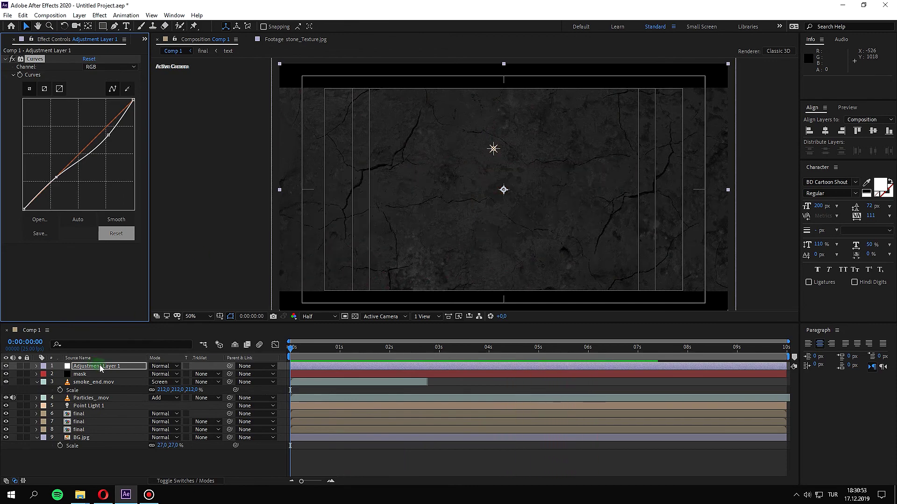
{"action": "key", "text": "ctrl+space"}
- Apply Hue/Saturation to the adjustment layer and shift Master Hue to +38° toward orange
{"action": "type", "text": "hue"}
{"action": "left_click", "coordinate": [102, 364]}
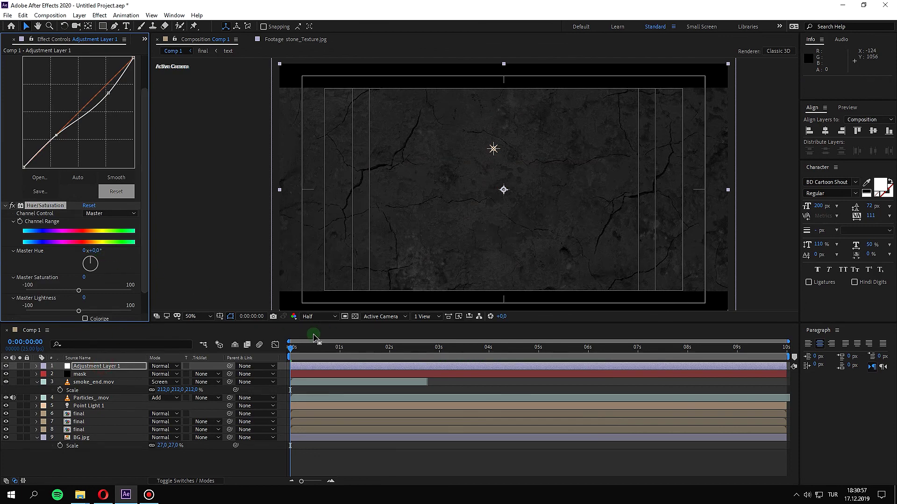
{"action": "left_click_drag", "start_coordinate": [291, 348], "coordinate": [386, 361]}
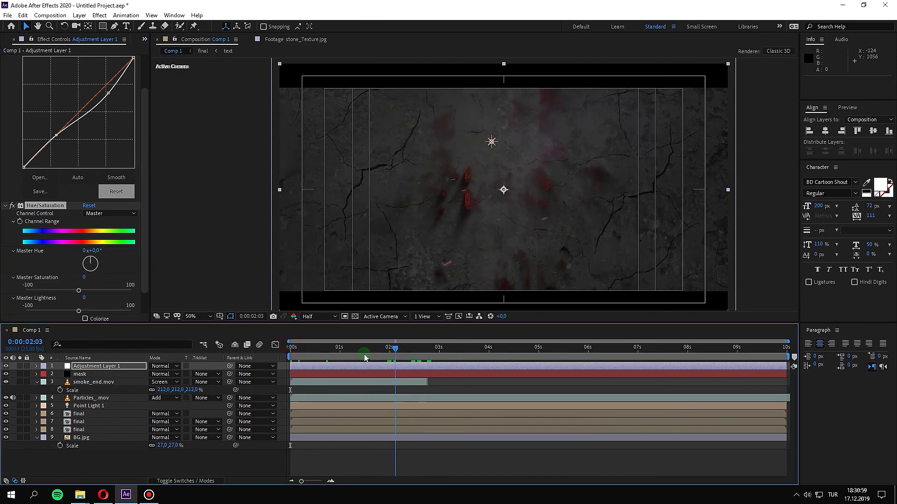
{"action": "left_click_drag", "start_coordinate": [94, 254], "coordinate": [97, 253]}
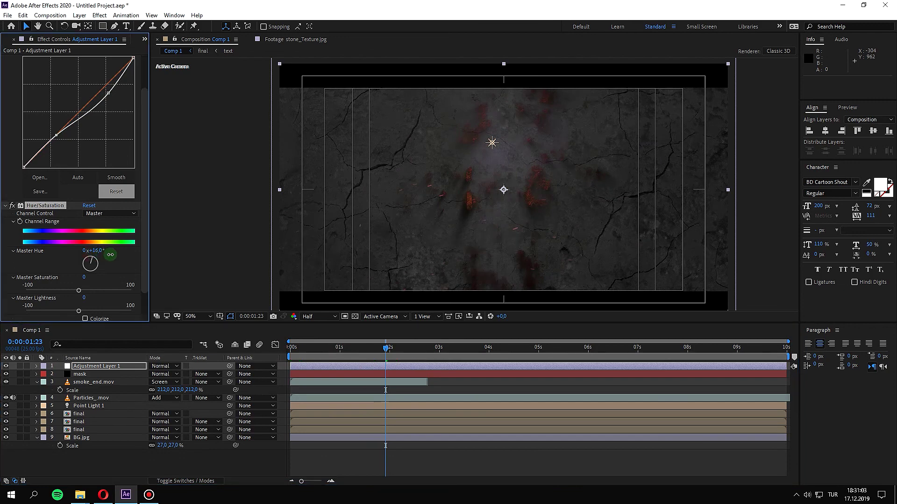
- Preview the golden-orange title from the start, then bring up the Bandicam recorder window
{"action": "mouse_move", "coordinate": [411, 348]}
{"action": "left_mouse_down"}
{"action": "mouse_move", "coordinate": [438, 358]}
{"action": "mouse_move", "coordinate": [592, 359]}
{"action": "left_mouse_up"}
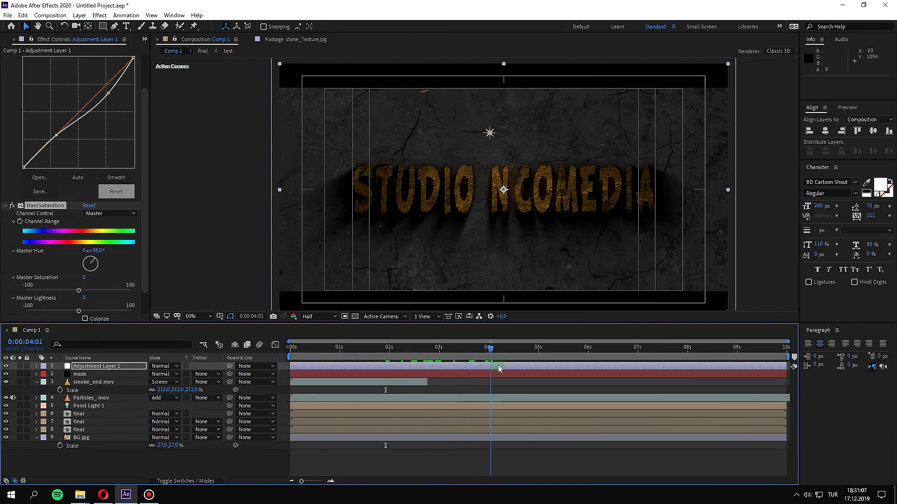
{"action": "key", "text": "Home"}
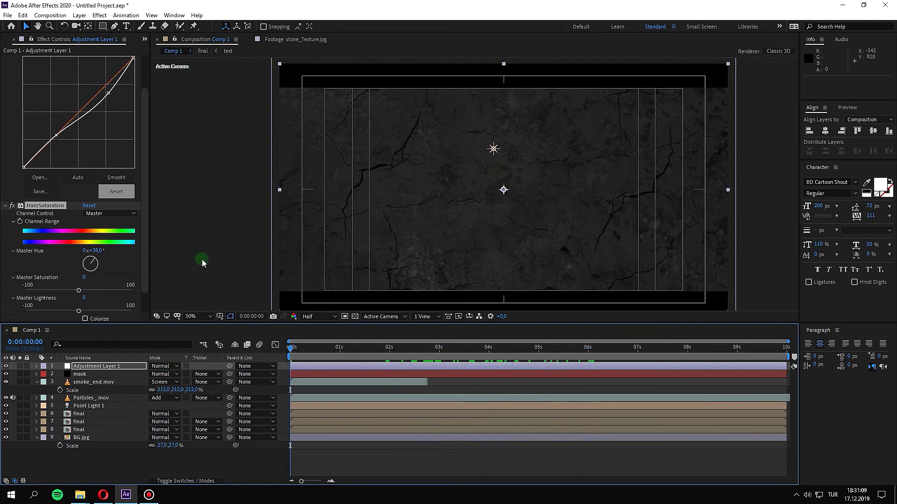
{"action": "key", "text": "space"}
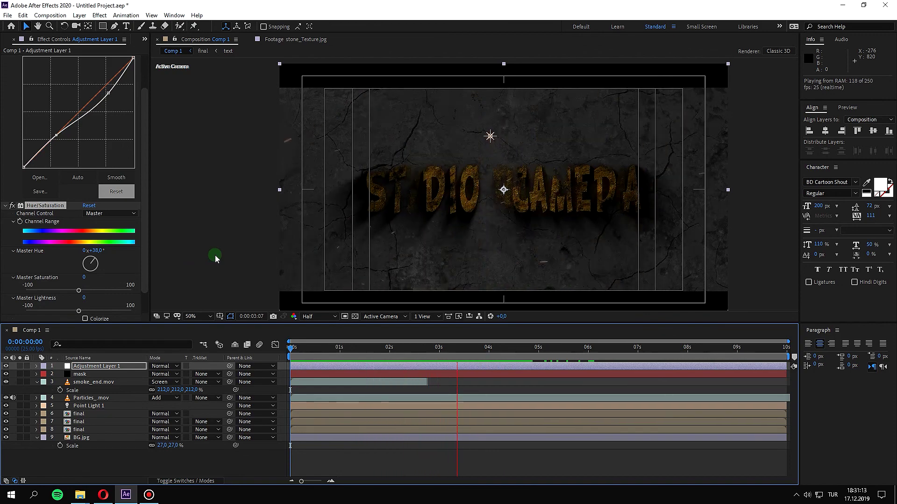
{"action": "key", "text": "space"}
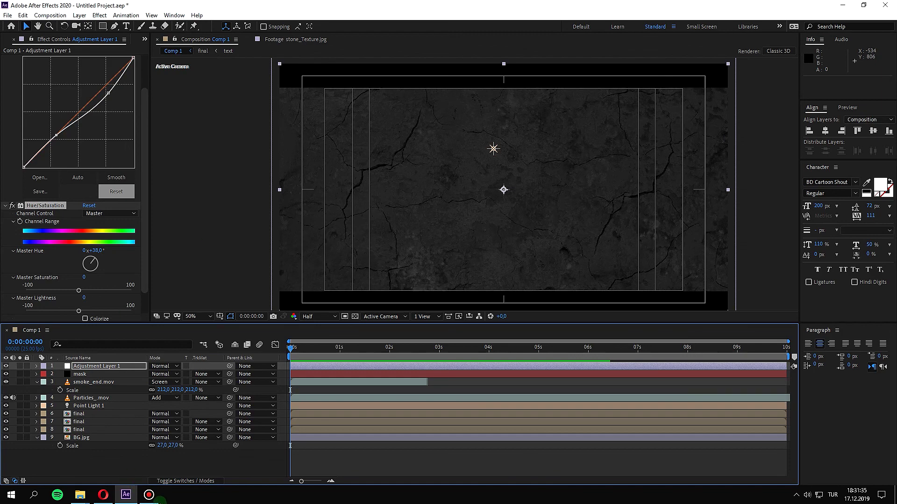
{"action": "left_click", "coordinate": [149, 494]}
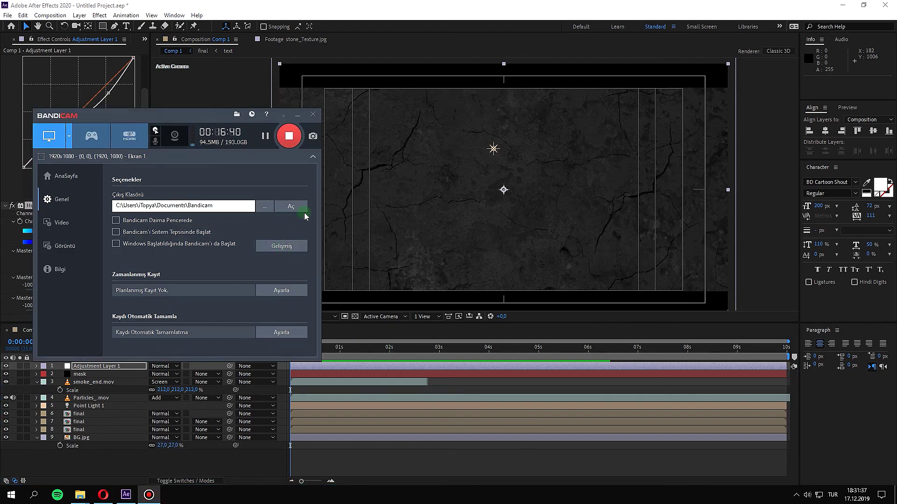